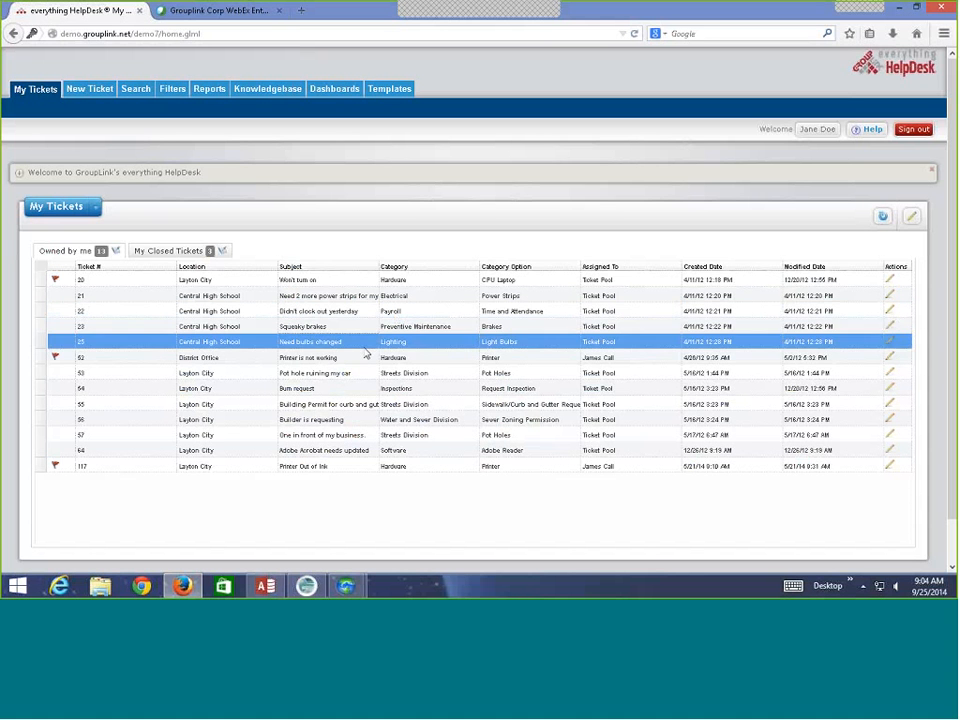
Search the knowledgebase for 'Password' and open the Reset Username and Password article.
click(280, 90)
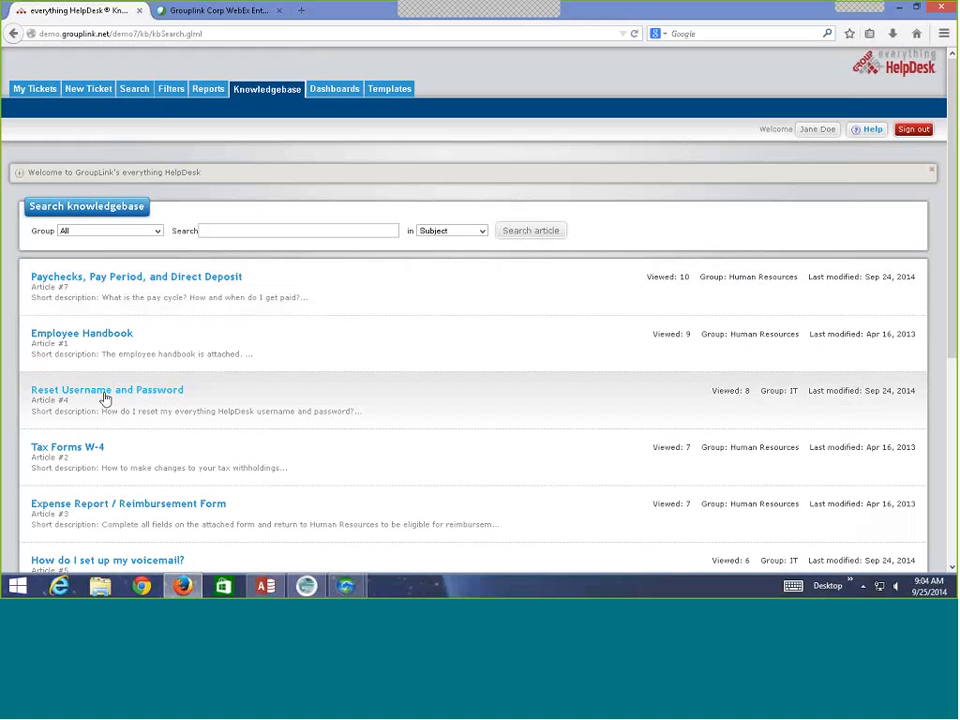
click(260, 231)
text(Pass)
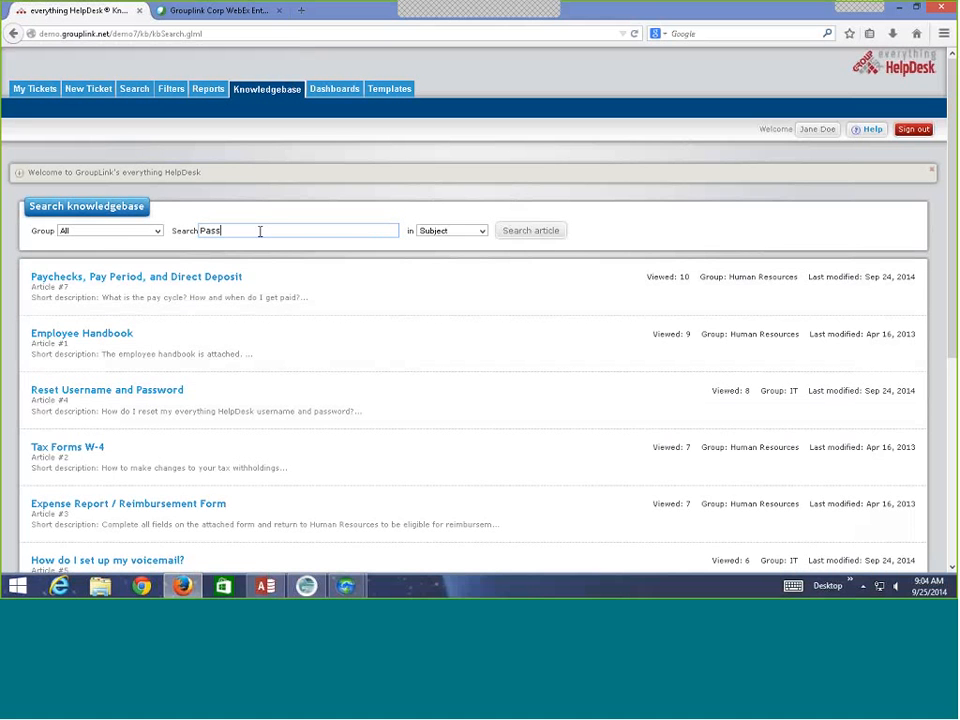
text(word)
key(Return)
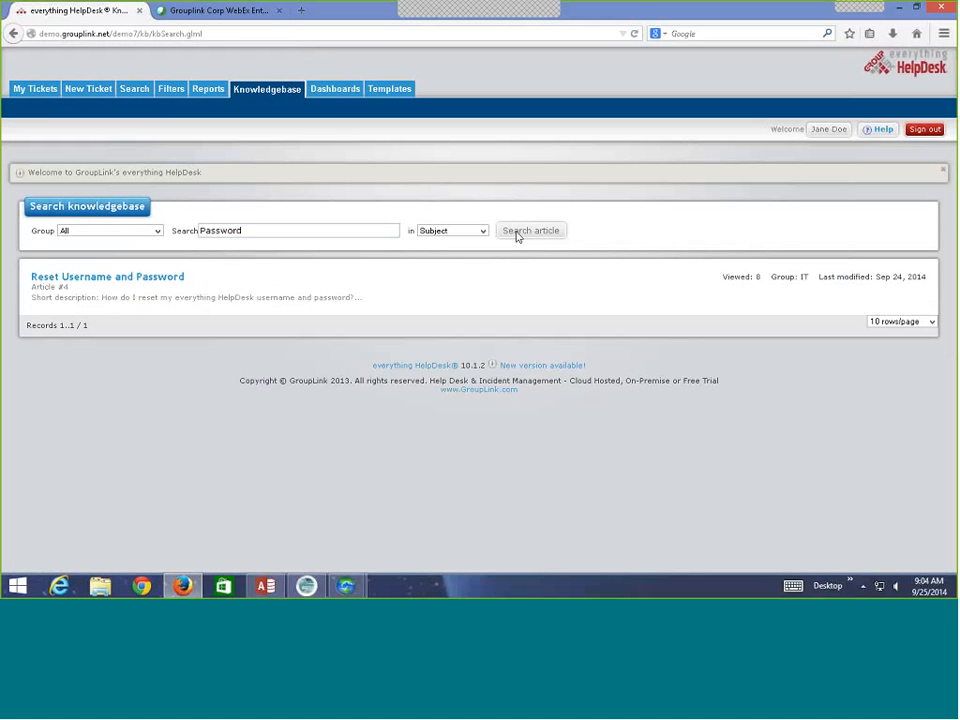
click(137, 278)
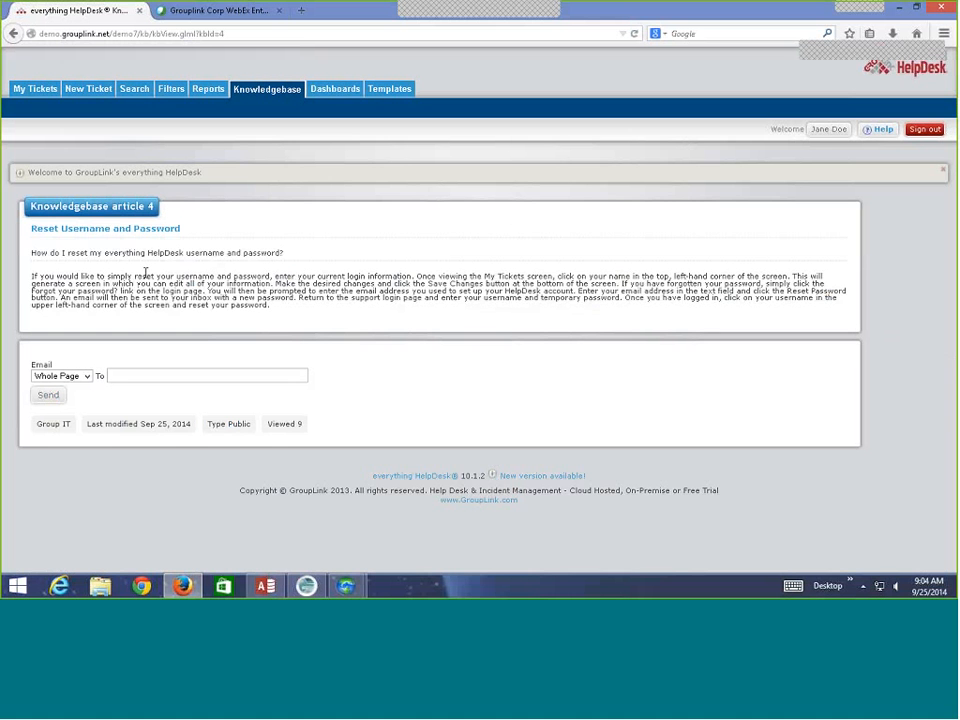
drag(32, 275, 450, 320)
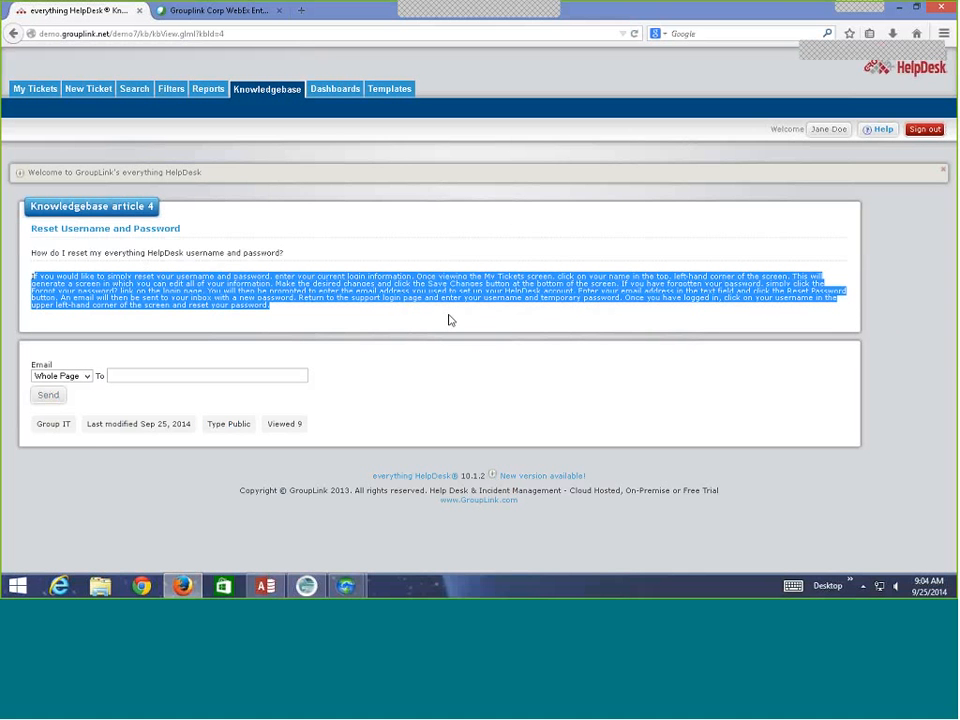
click(449, 320)
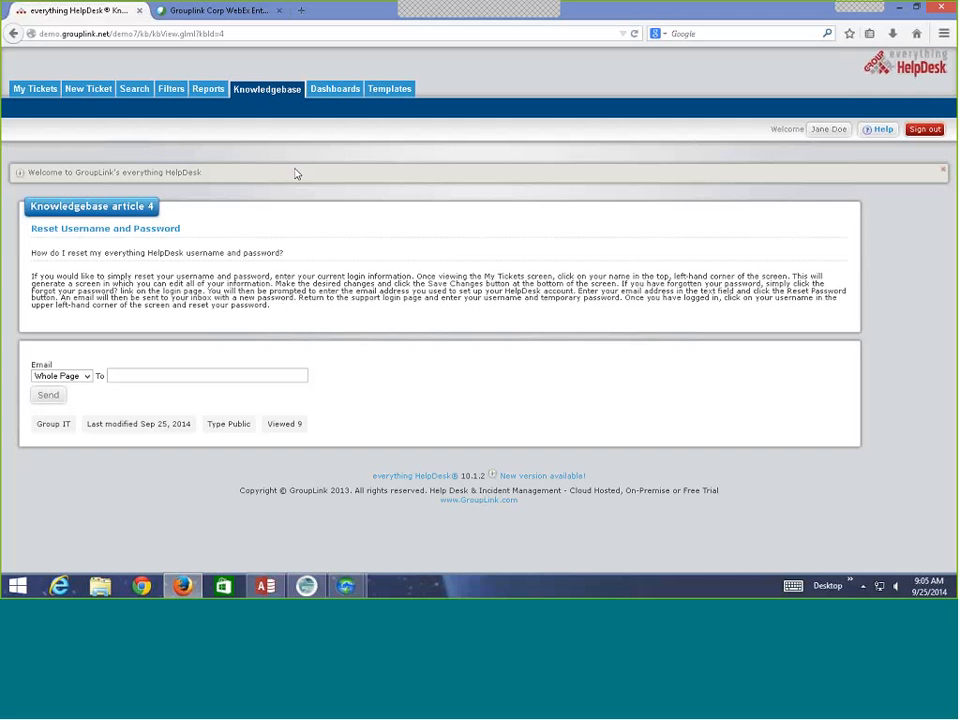
From My Tickets, launch the IT > Reset Username and Password ticket template.
click(33, 90)
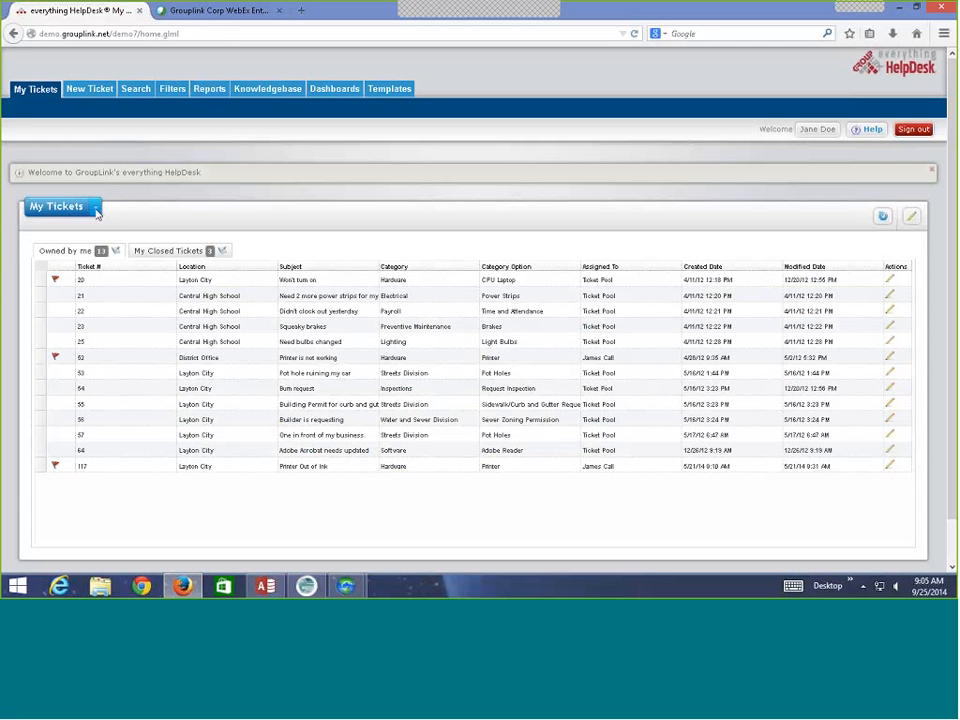
click(97, 210)
mouse_move(130, 239)
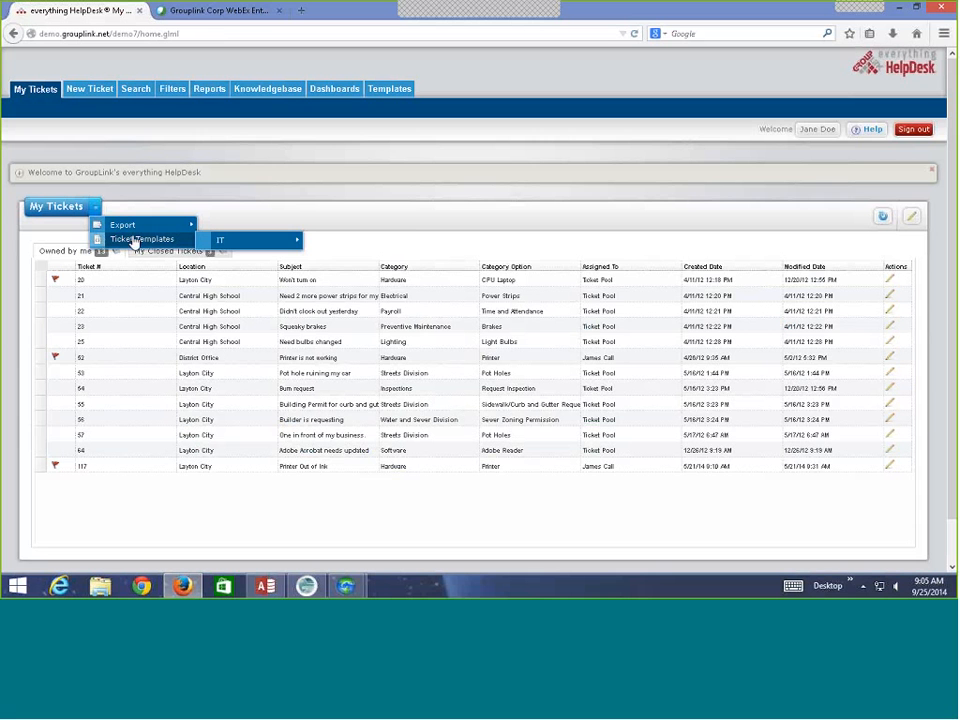
mouse_move(205, 244)
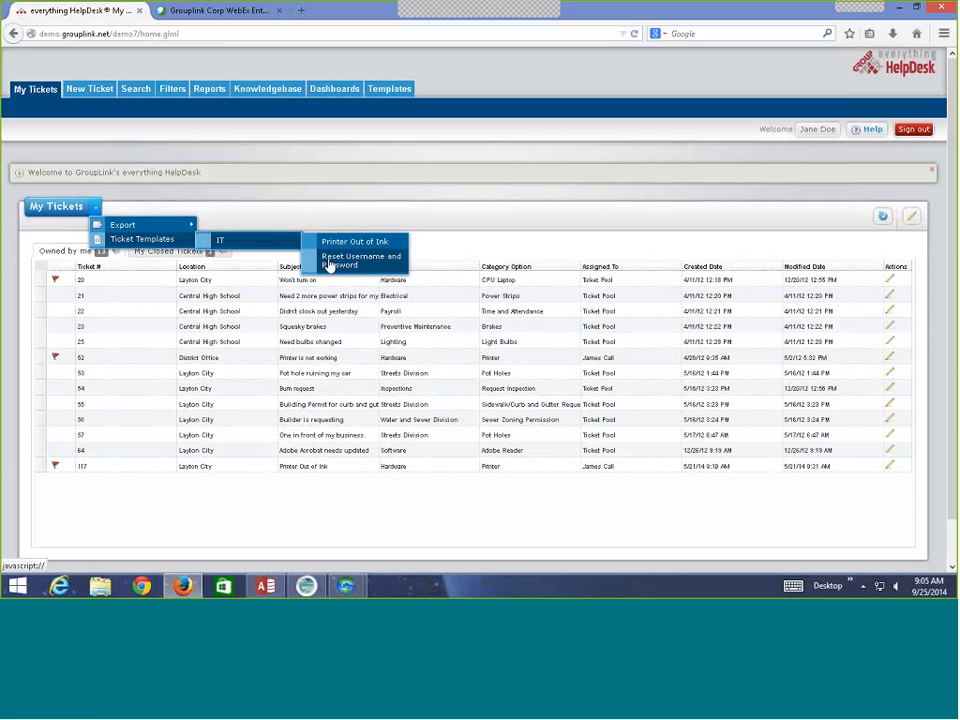
click(330, 262)
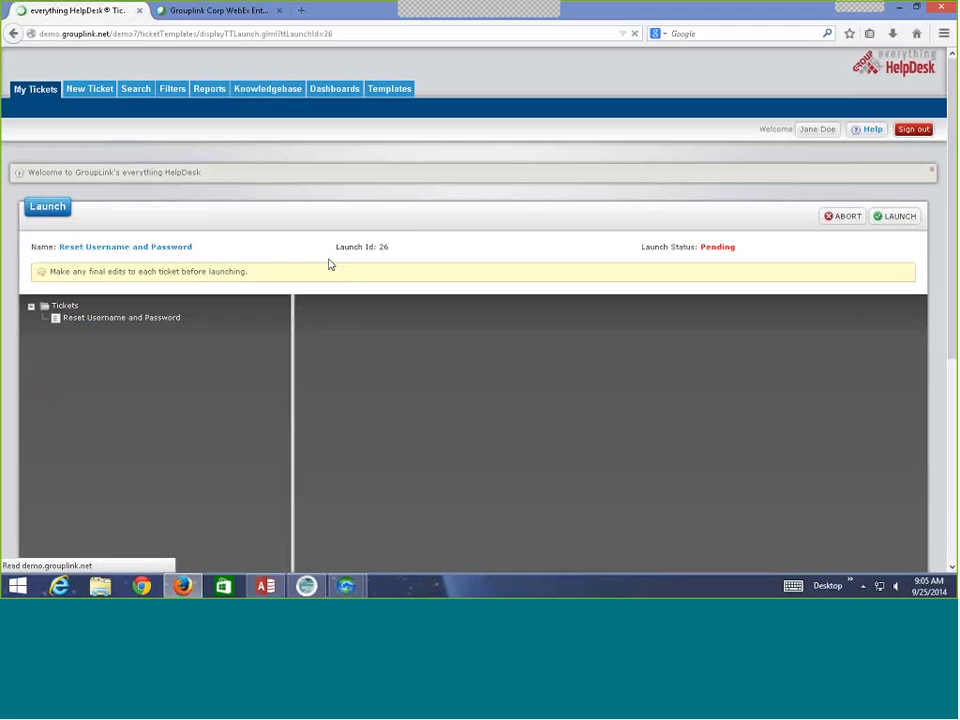
Review the pre-filled template form, then return to the My Tickets list.
scroll(291, 236, down, 3)
scroll(313, 281, down, 2)
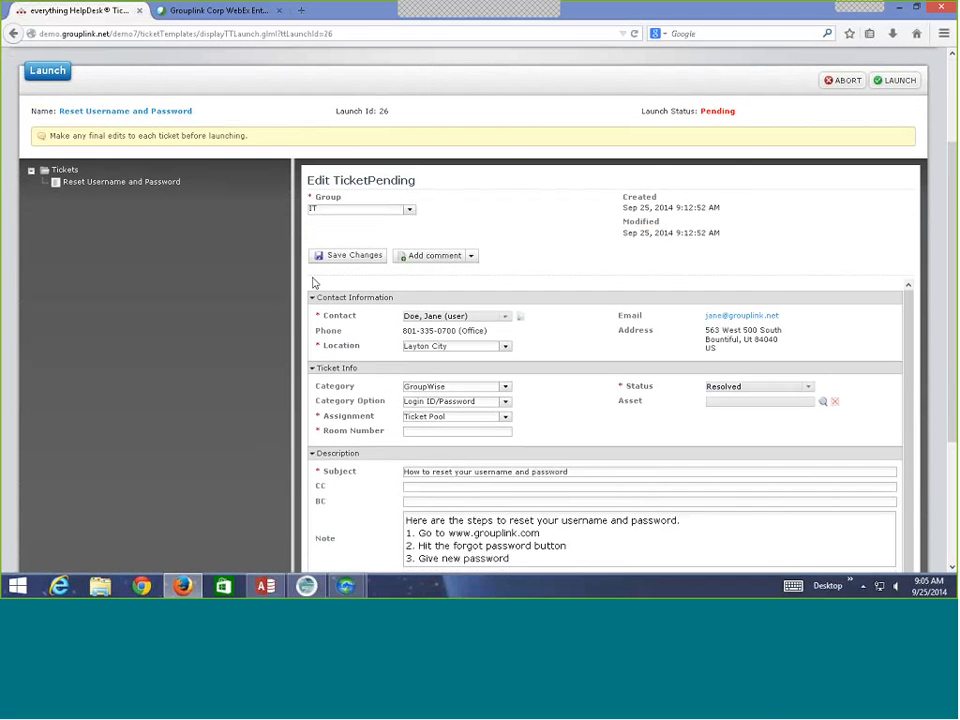
scroll(638, 493, up, 3)
scroll(630, 385, up, 2)
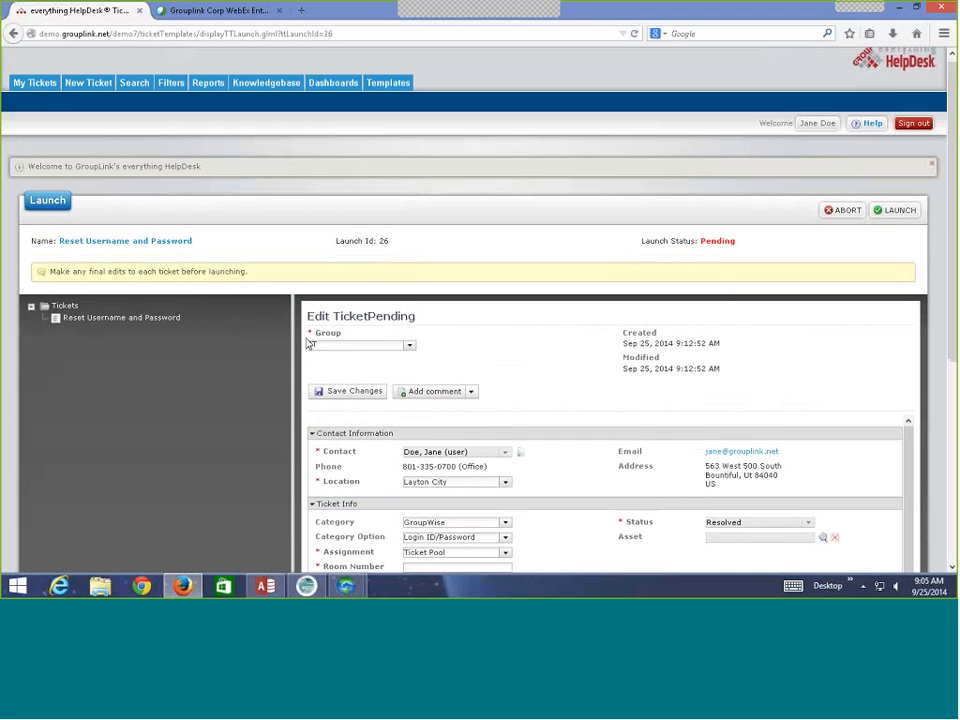
click(33, 92)
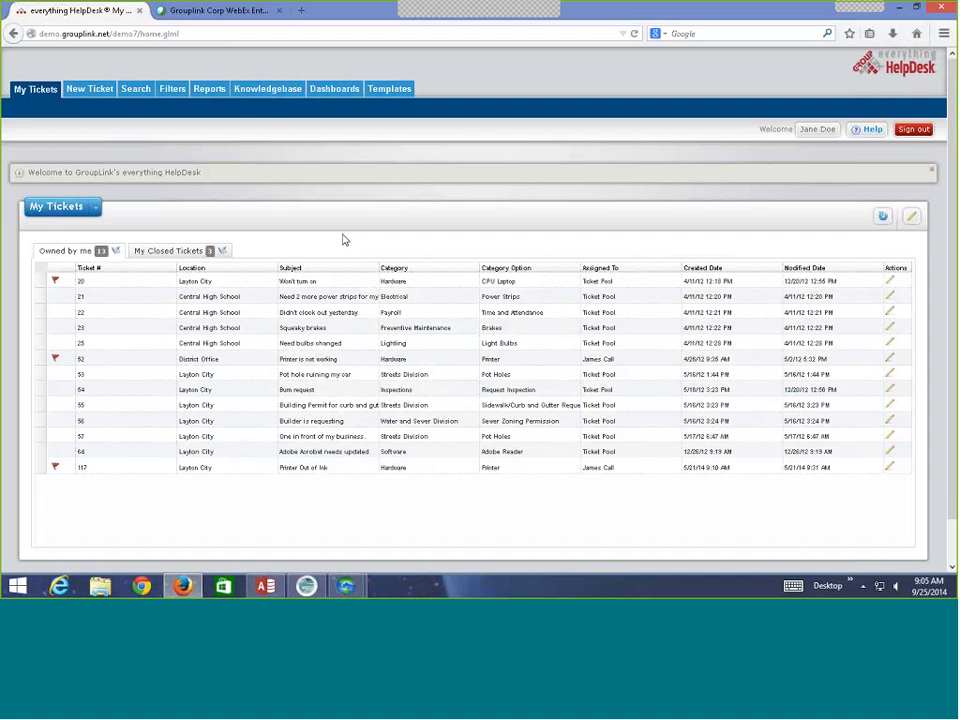
Sign out and log back in with the administrator credentials, dismissing the save-password prompt.
click(913, 129)
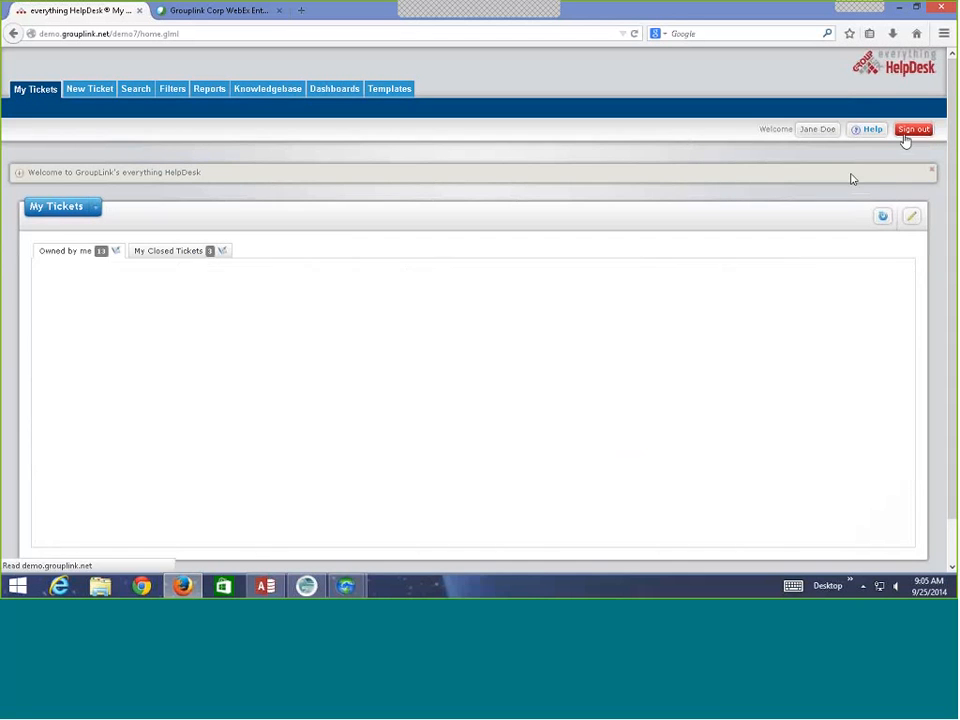
click(502, 263)
text(admin)
key(Tab)
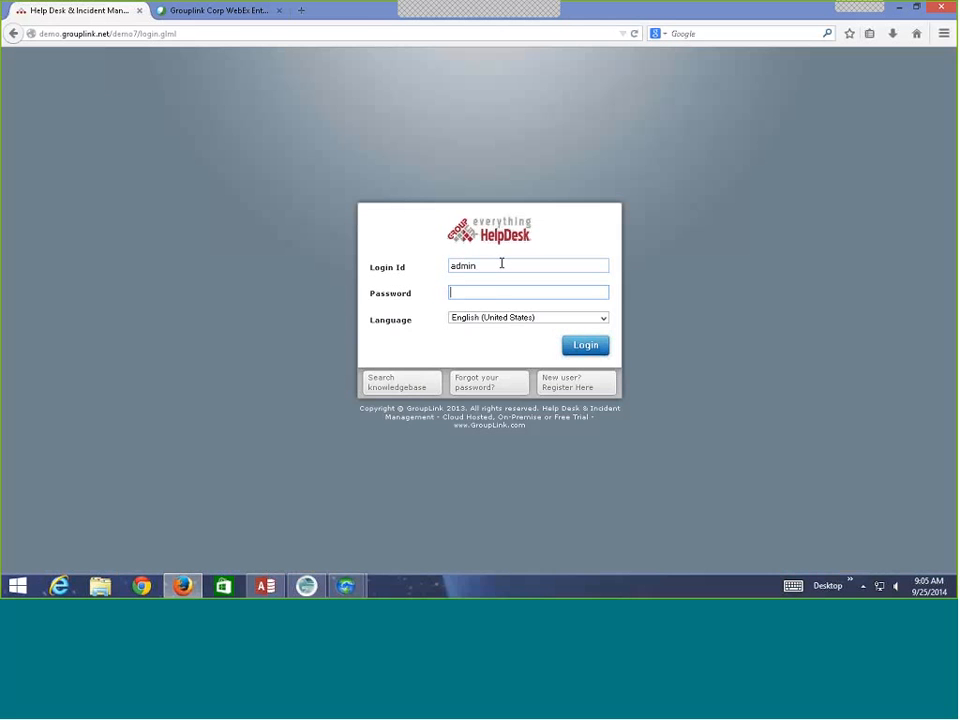
text(admin)
key(Return)
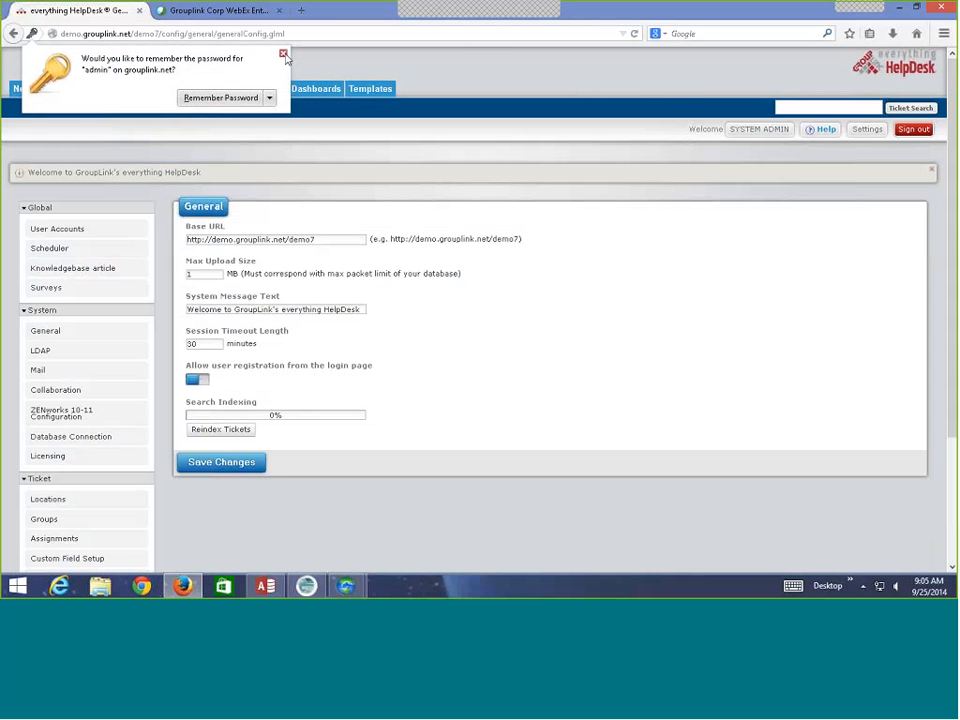
click(283, 55)
Open the System Mail settings and review the outgoing and incoming mailboxes.
scroll(122, 287, down, 1)
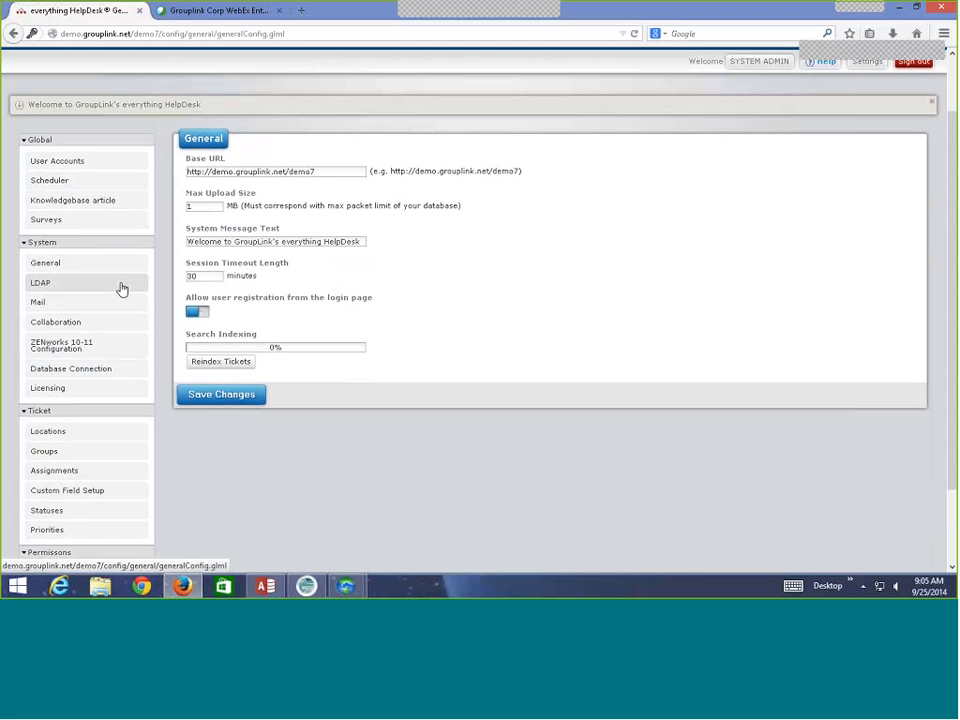
click(93, 310)
scroll(218, 315, down, 3)
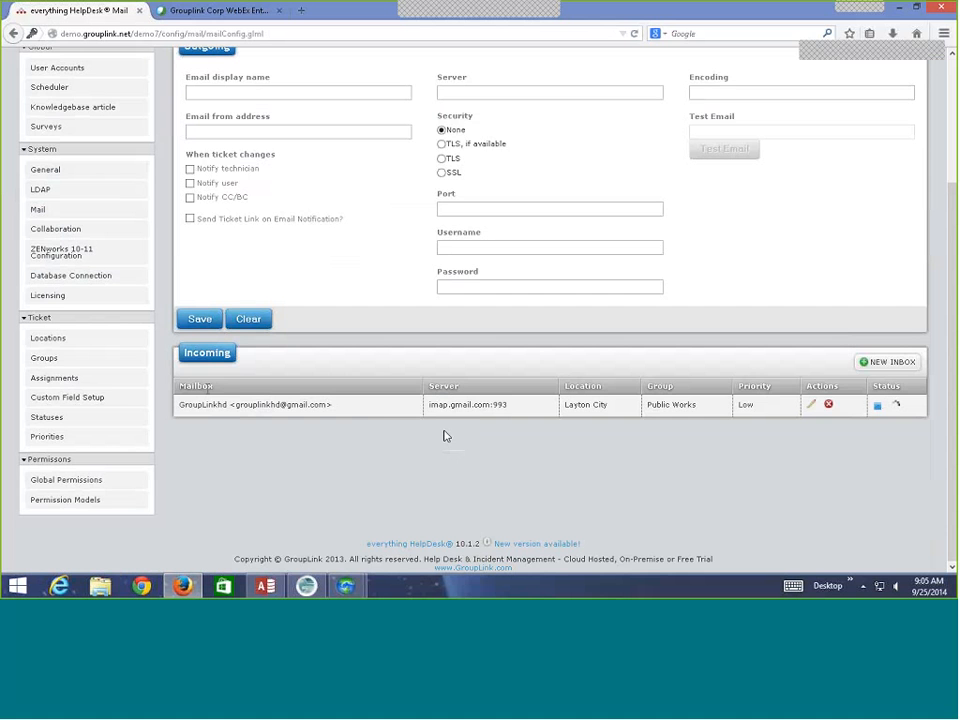
scroll(358, 433, up, 1)
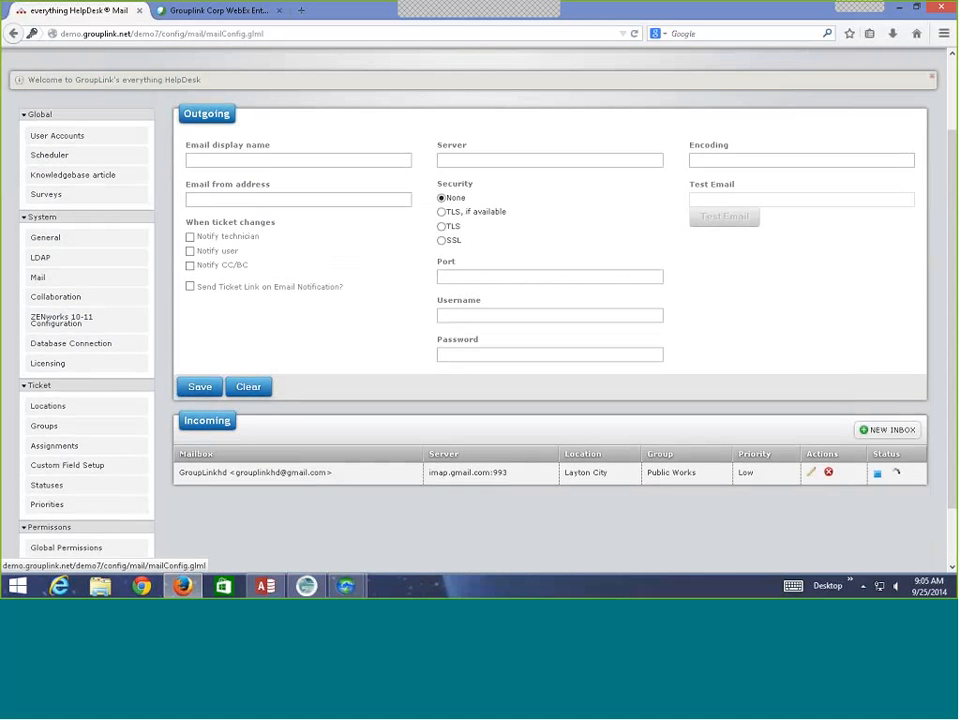
scroll(290, 476, down, 1)
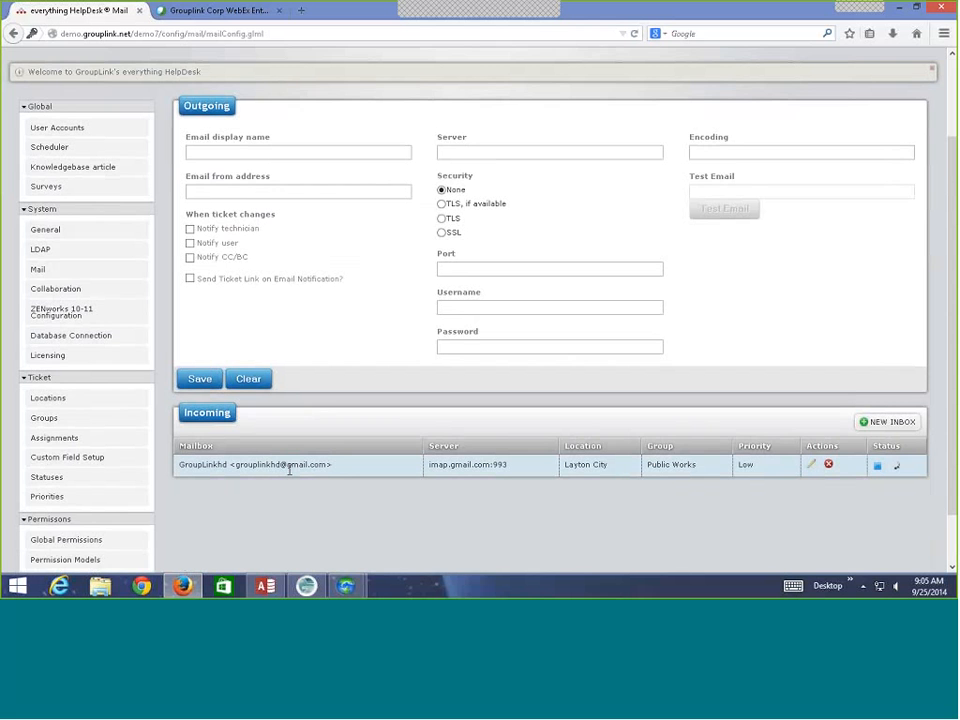
scroll(290, 470, down, 1)
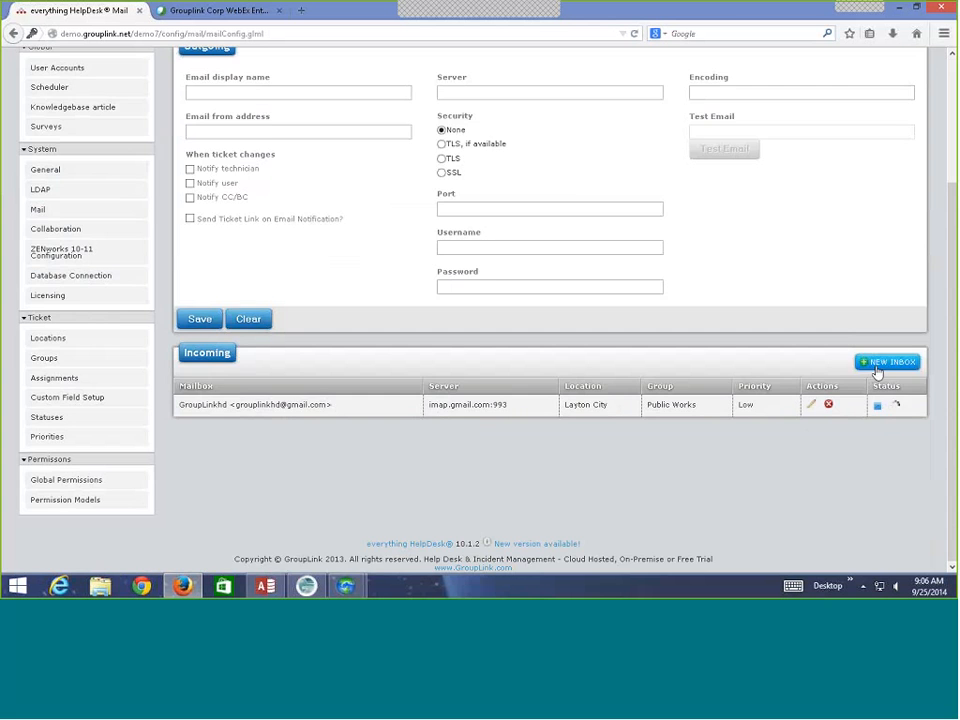
Preview the new inbox's Email To Ticket Configuration dialog and close it without saving.
click(877, 370)
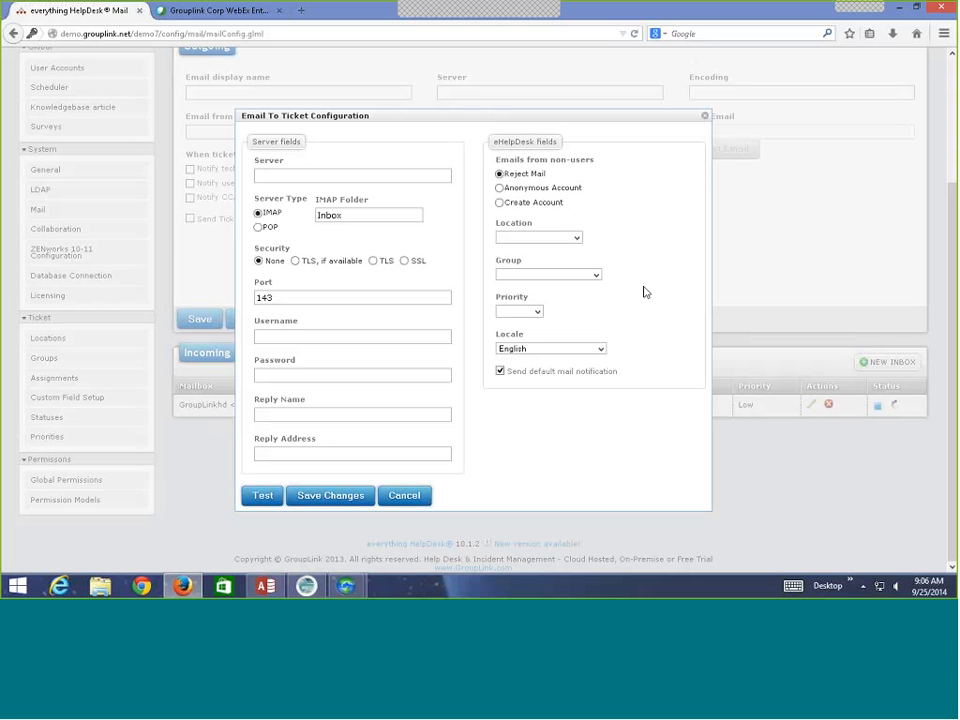
click(705, 116)
scroll(594, 336, up, 3)
scroll(594, 341, up, 1)
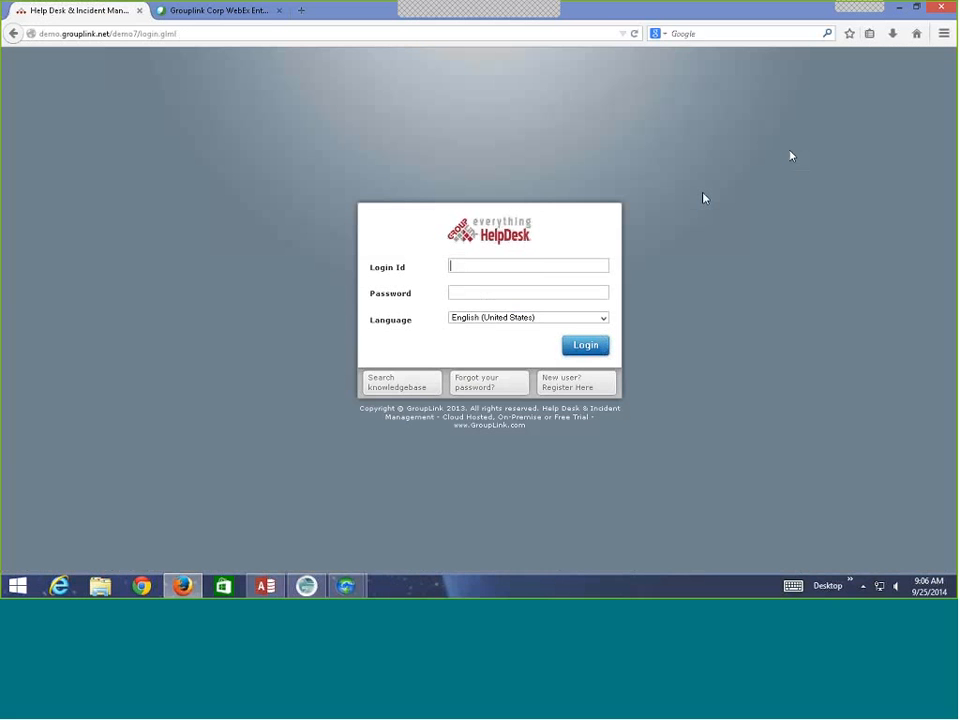
Log in with the technician account's login id and password, dismissing Firefox's remember-password prompt.
click(531, 268)
text(t)
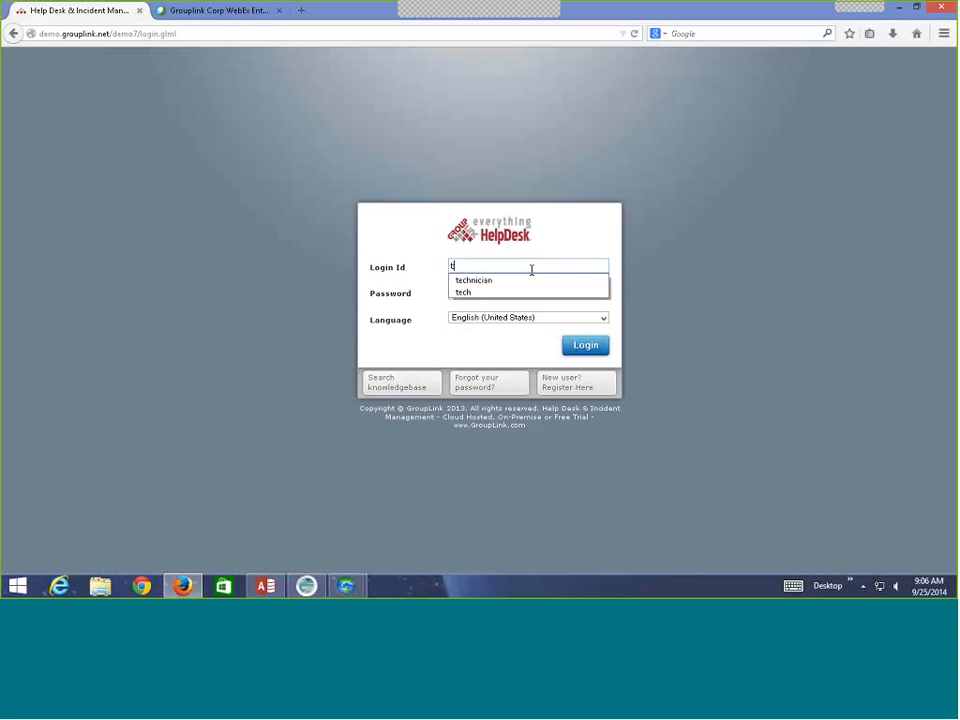
text(ech)
key(Tab)
text(te)
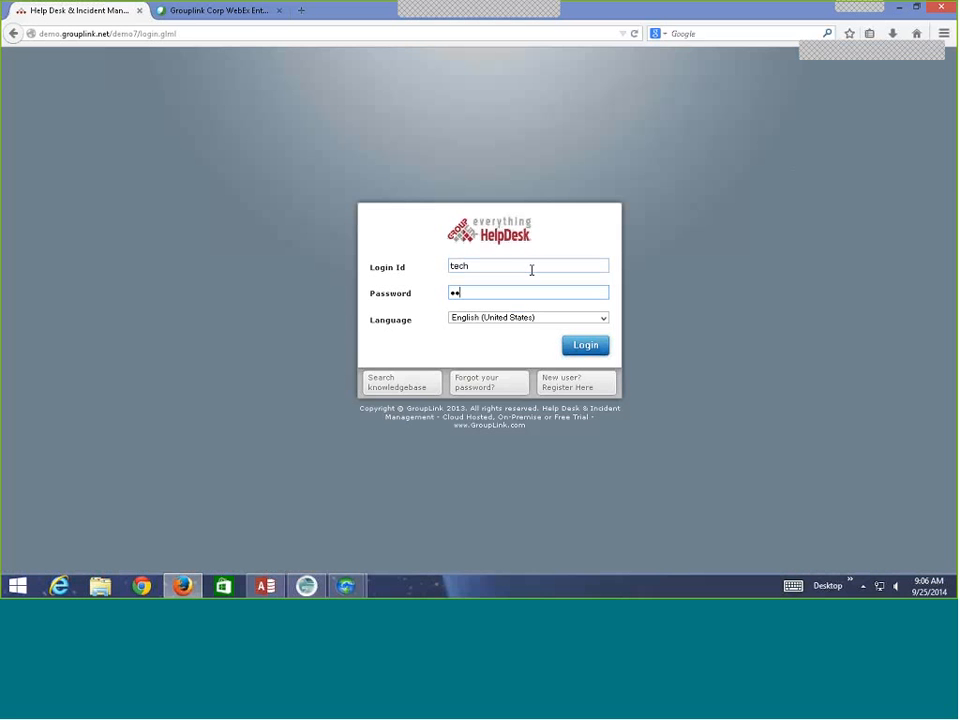
key(Return)
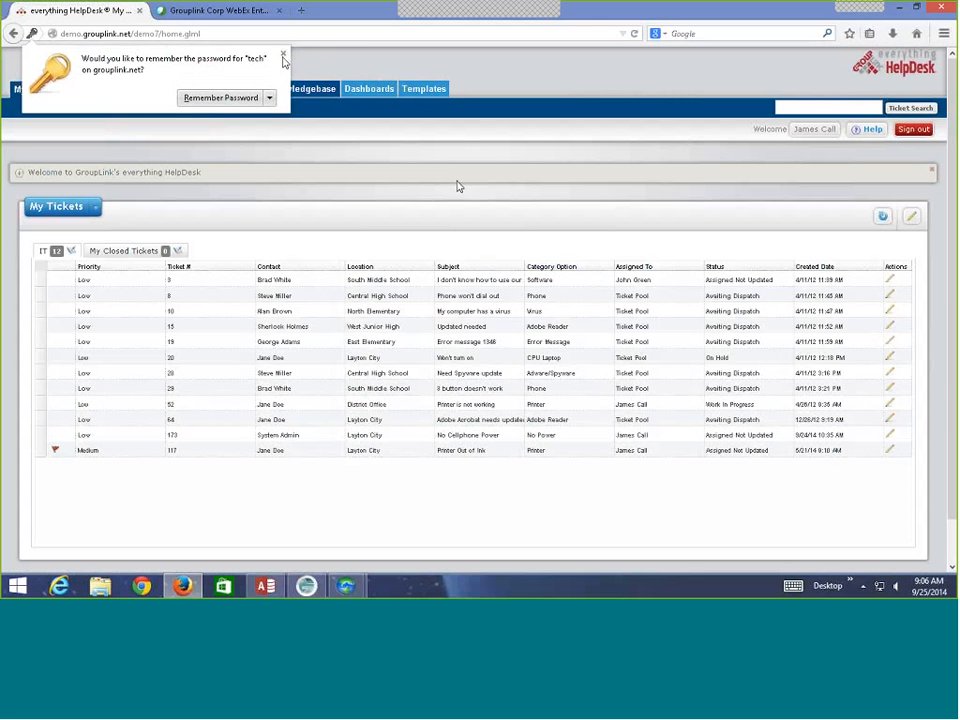
click(283, 57)
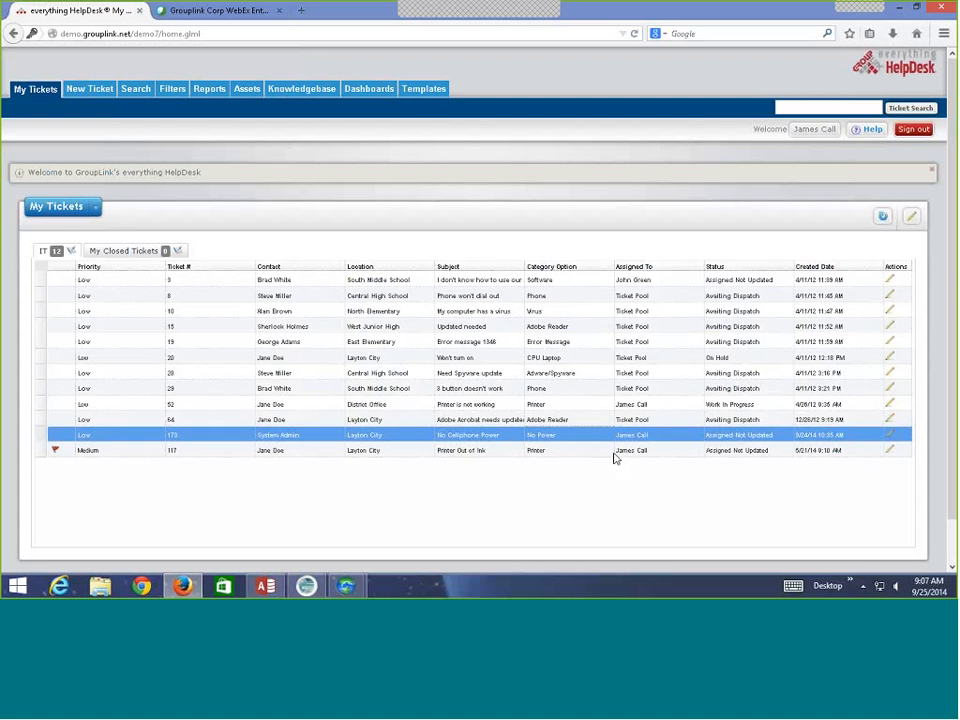
Select tickets 15 and 9 and glance at the My Closed Tickets tab.
click(643, 326)
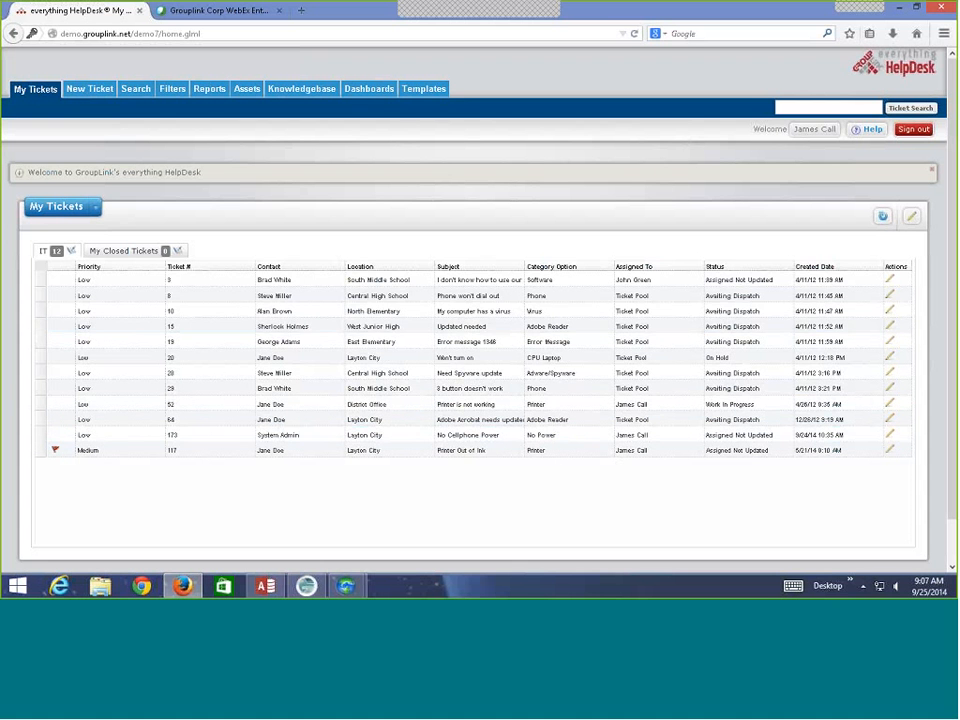
click(636, 280)
ctrl+click(636, 326)
click(110, 252)
click(50, 252)
Add a My Closed Tickets tab using the My Closed Tickets filter with order 2, and save.
click(910, 218)
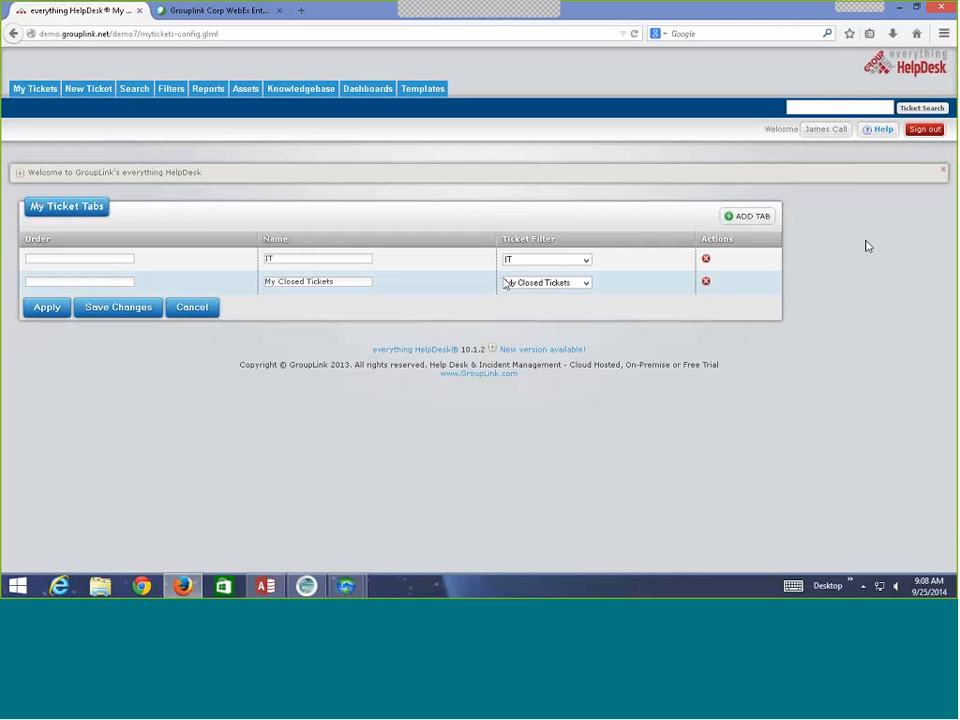
click(745, 218)
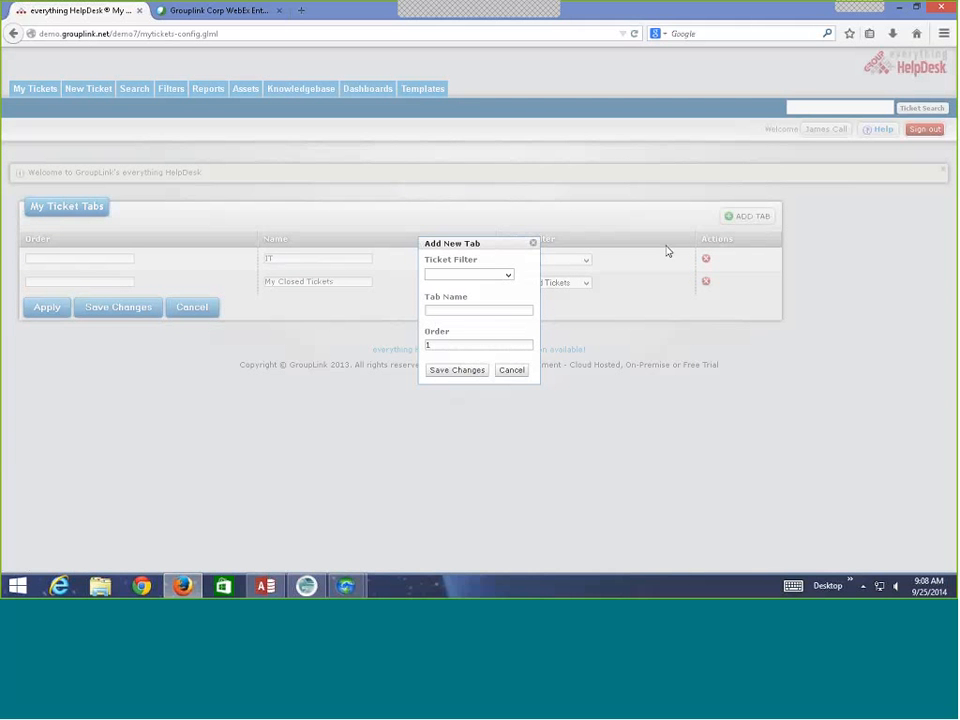
click(508, 275)
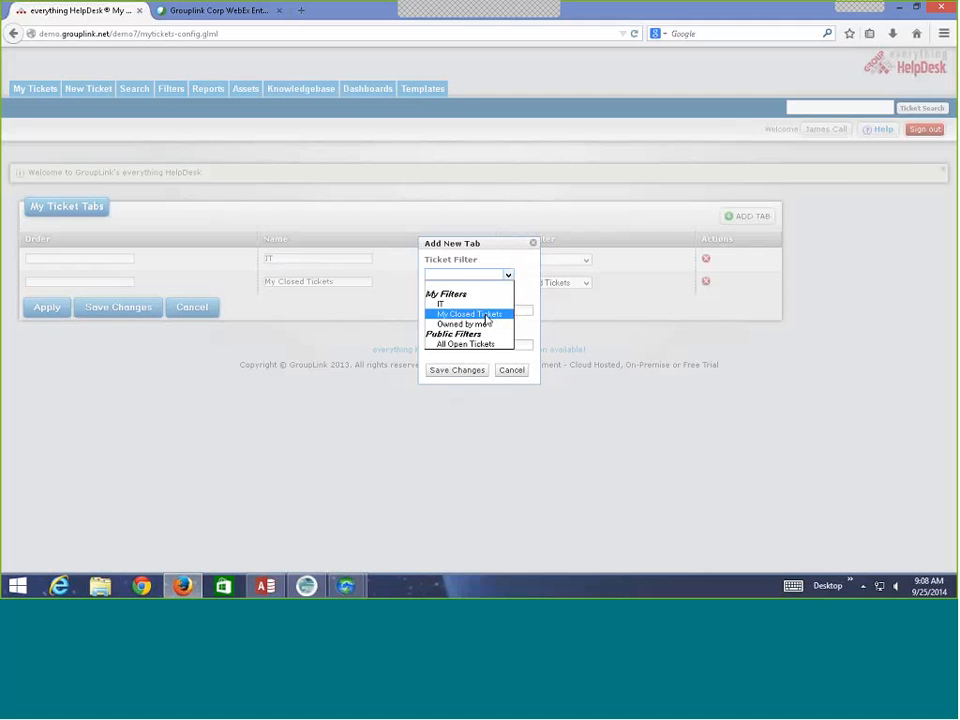
click(486, 316)
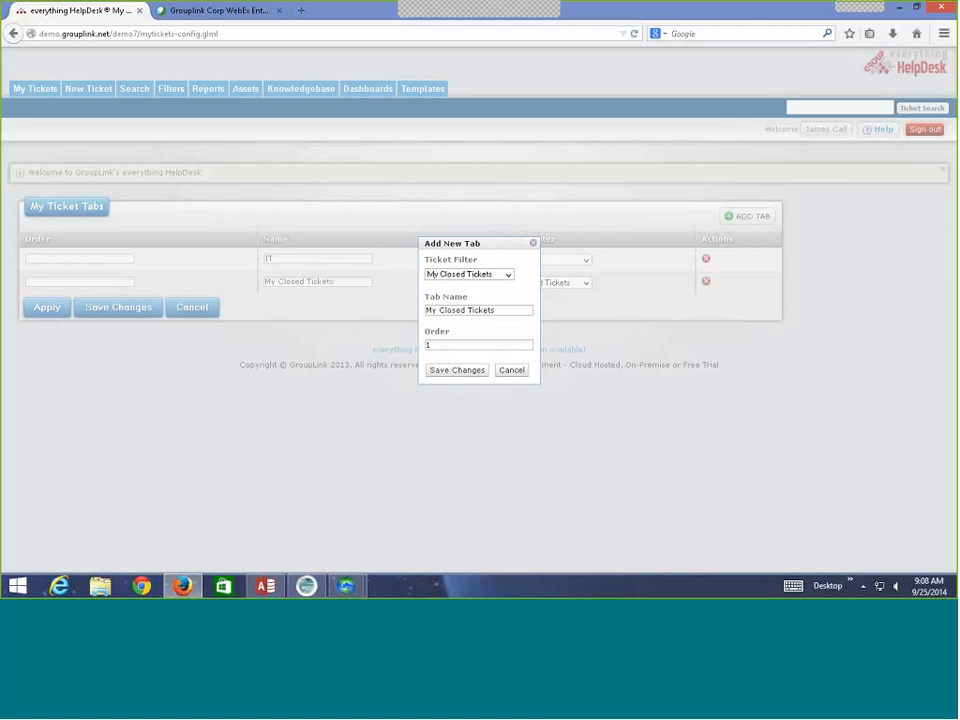
click(452, 348)
key(BackSpace)
text(2)
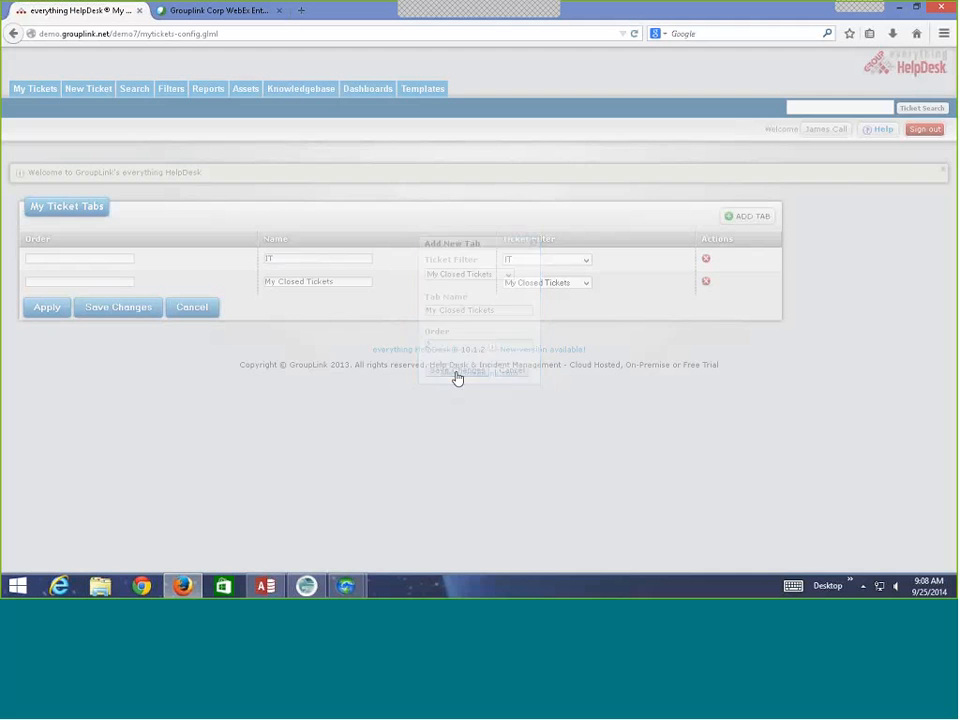
click(456, 372)
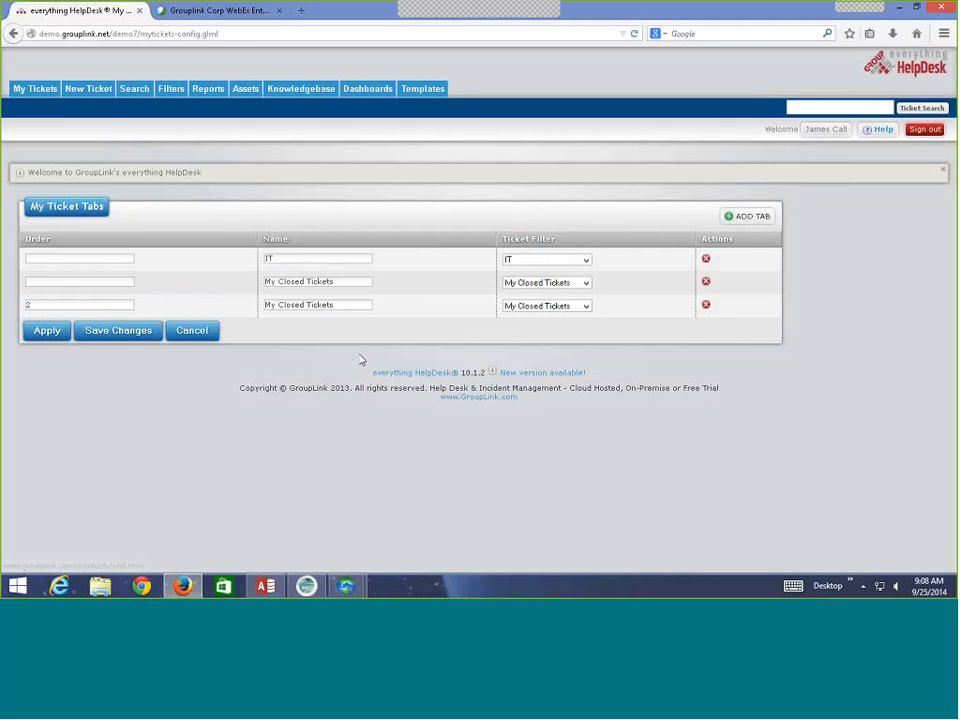
click(120, 330)
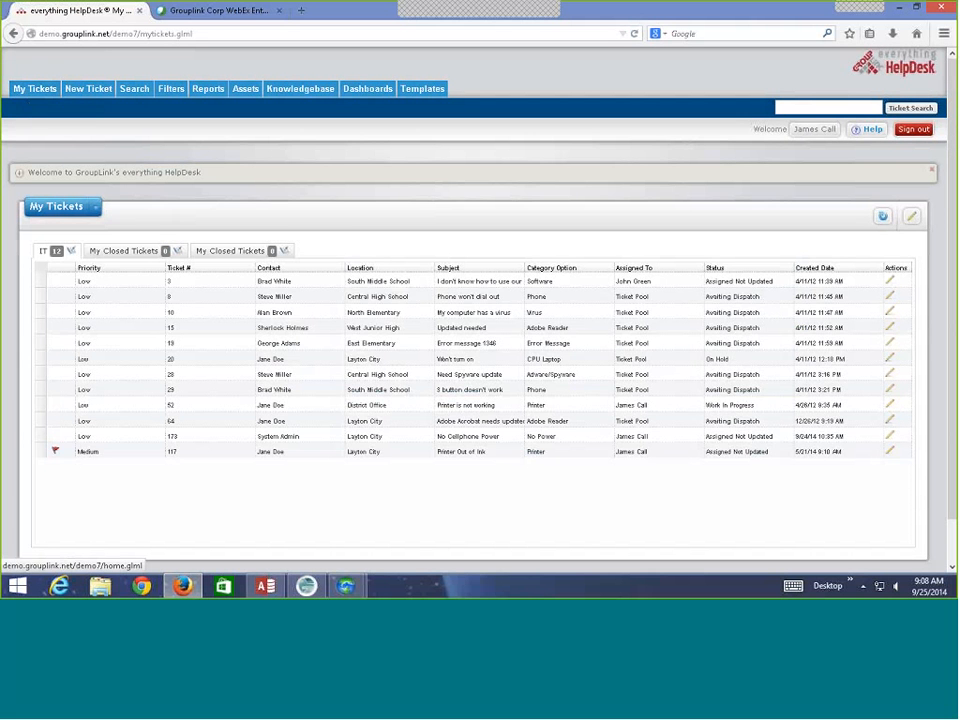
Delete the duplicate closed-tickets row from the My Tickets tab settings.
click(228, 251)
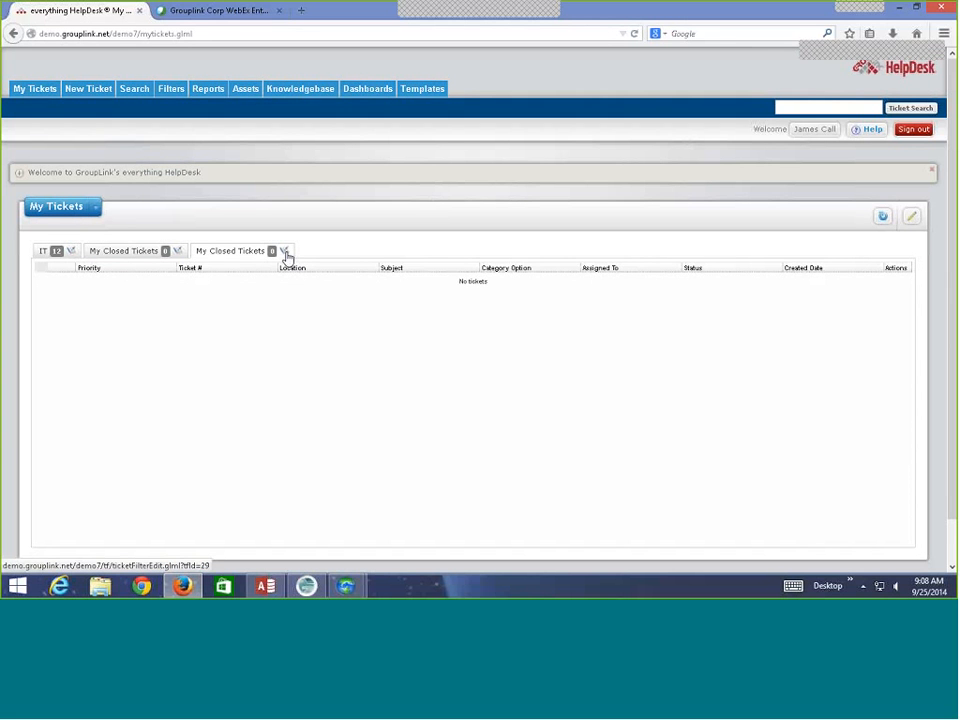
click(911, 218)
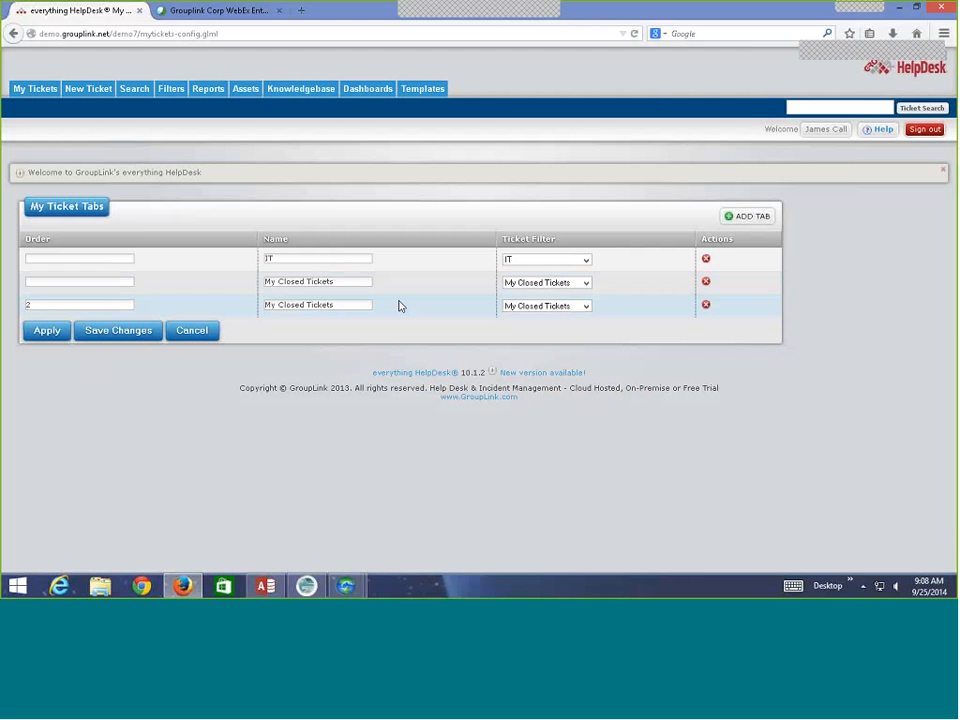
click(705, 283)
key(Return)
Add and save an Owned by me tab, then view it and select ticket 174.
click(747, 216)
click(508, 276)
click(487, 325)
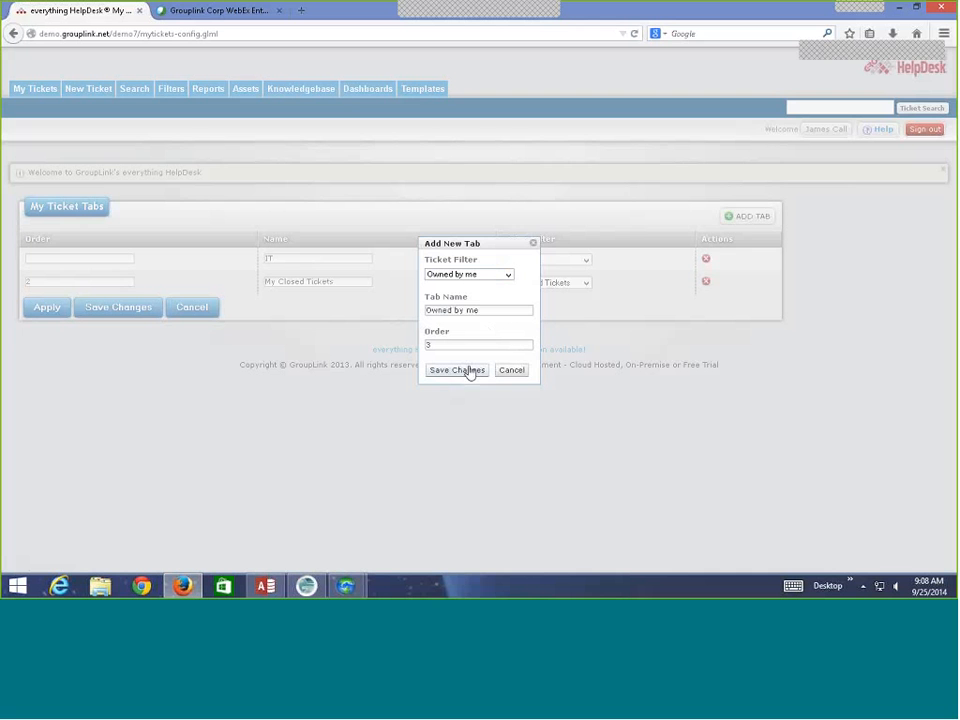
click(466, 370)
click(123, 332)
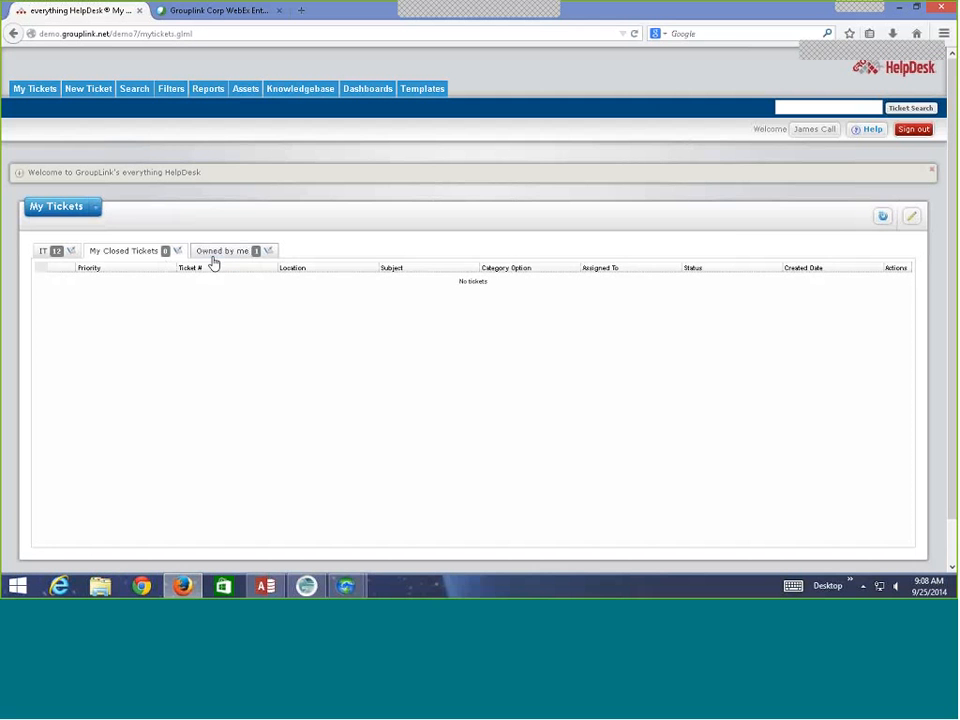
click(214, 259)
click(205, 286)
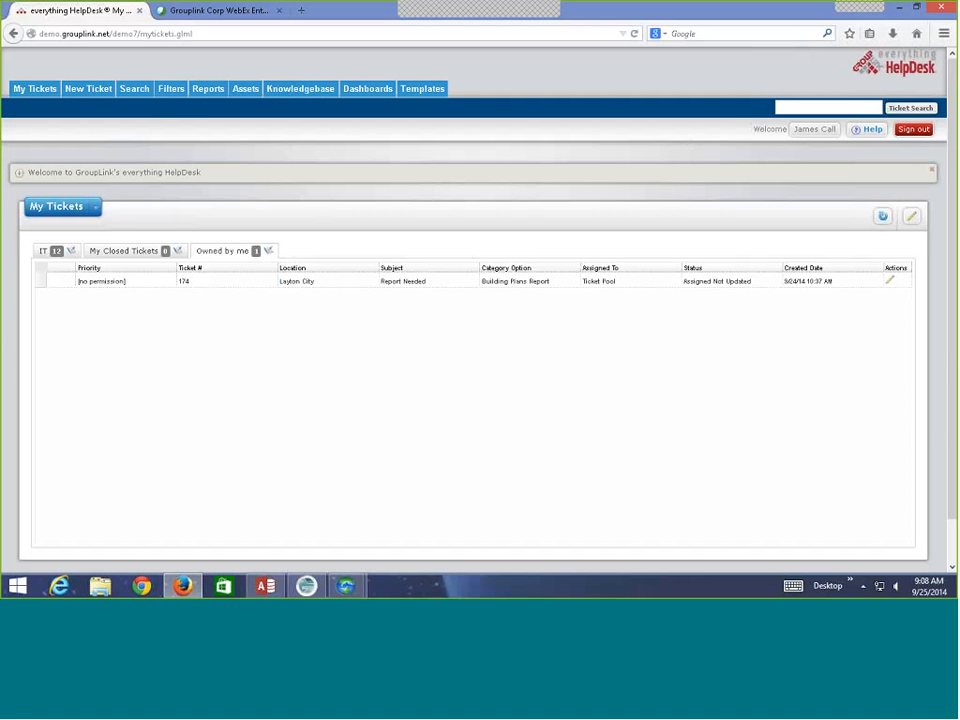
Create a new filter with an Assigned To condition equal to the signed-in technician.
click(171, 88)
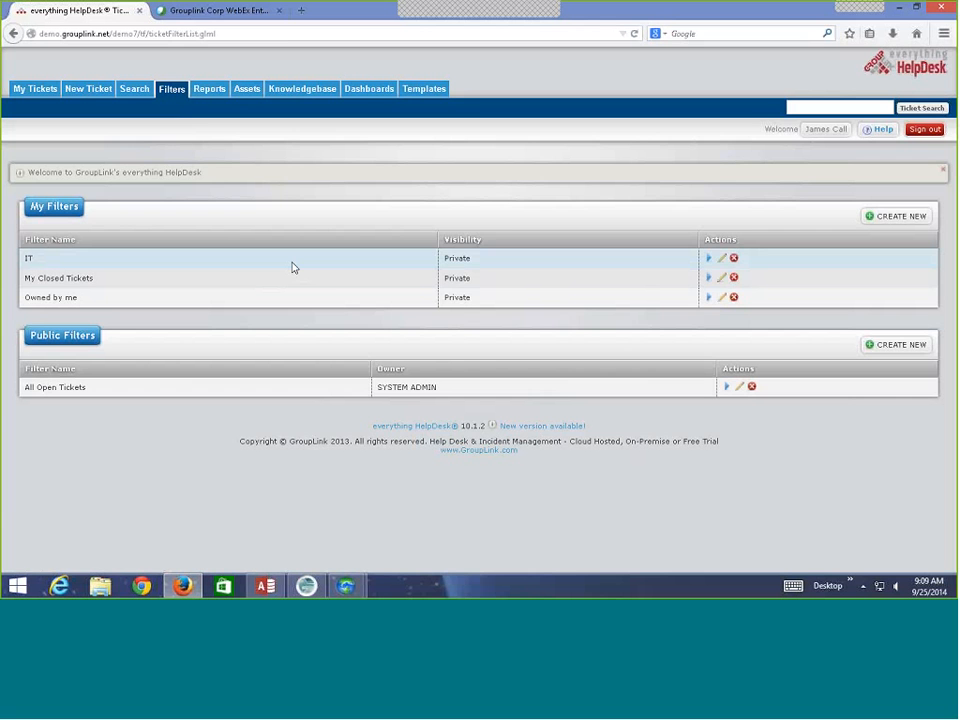
click(880, 218)
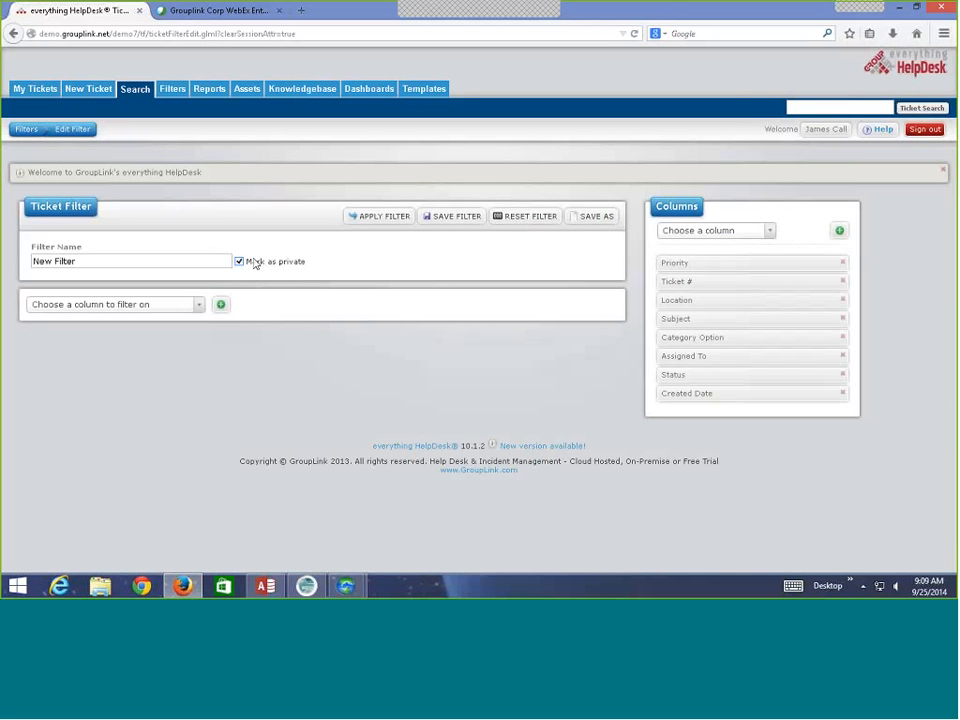
click(199, 305)
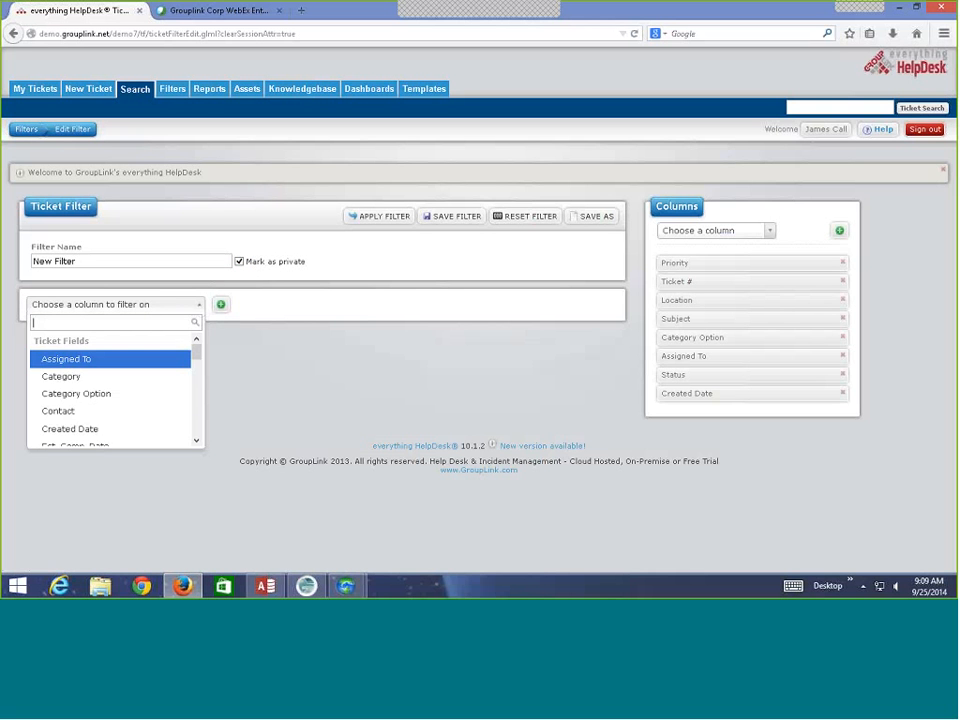
click(150, 358)
click(221, 304)
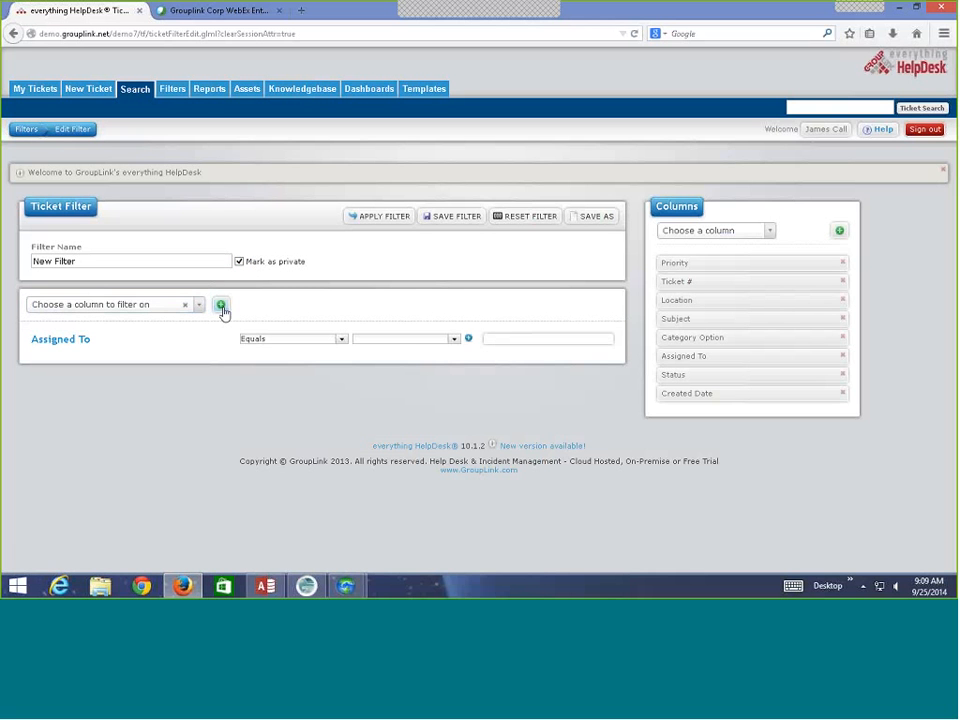
click(454, 339)
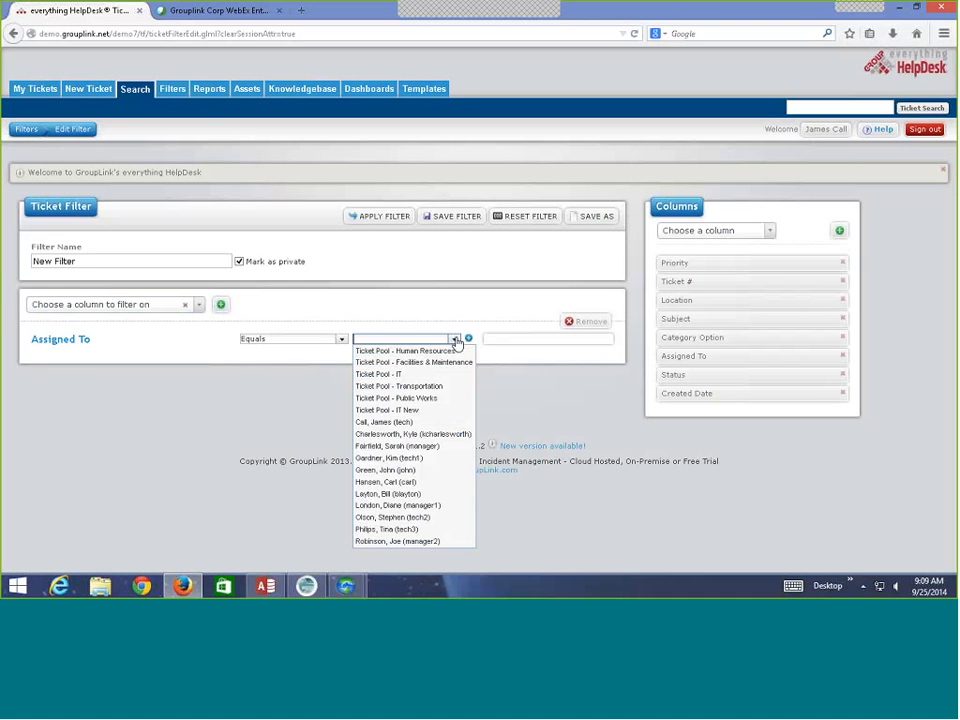
click(415, 422)
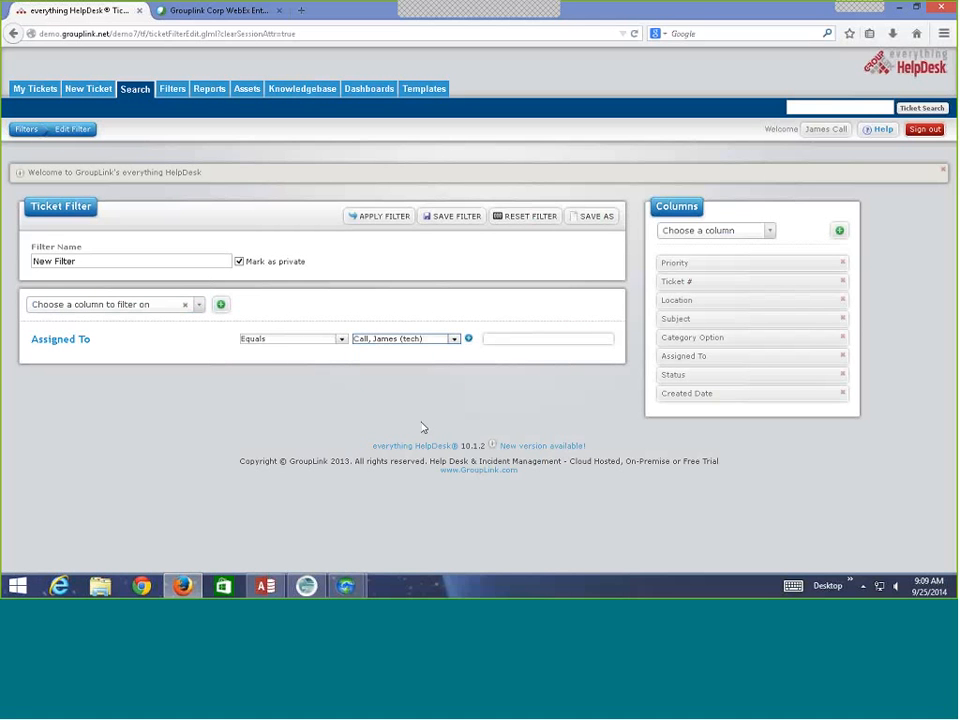
click(468, 339)
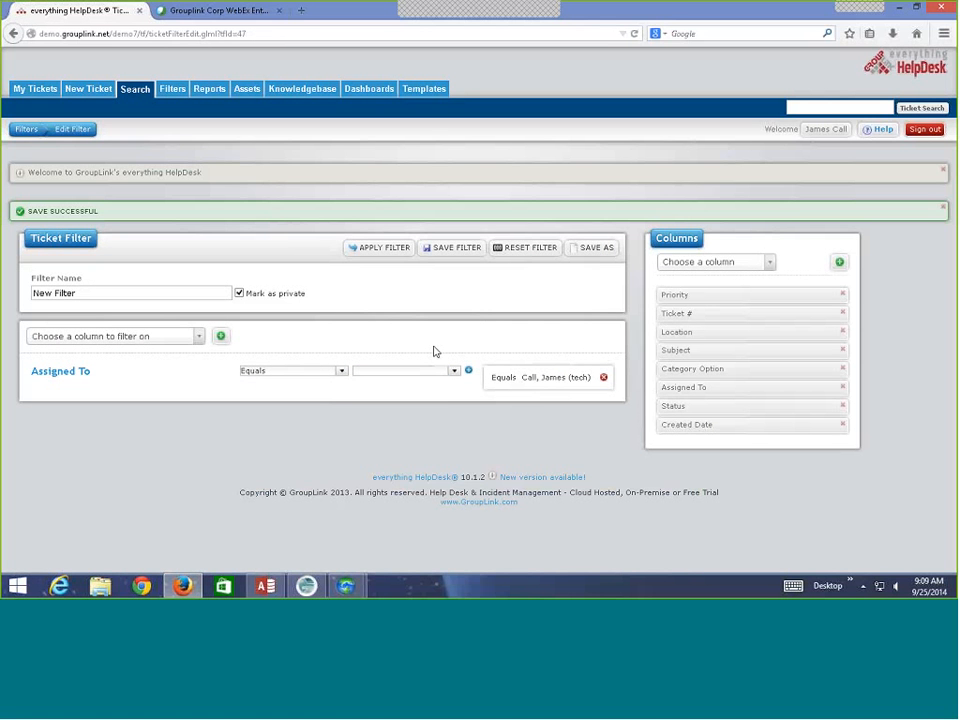
Rename the filter to 'Assigned To Me'.
drag(78, 293, 15, 298)
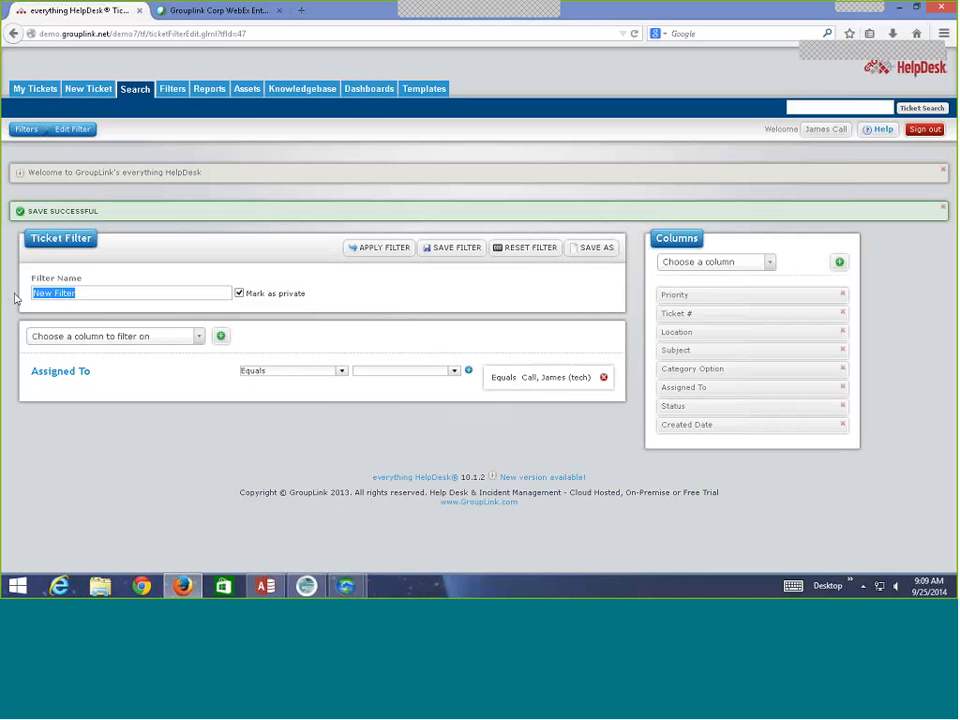
text(Assigned )
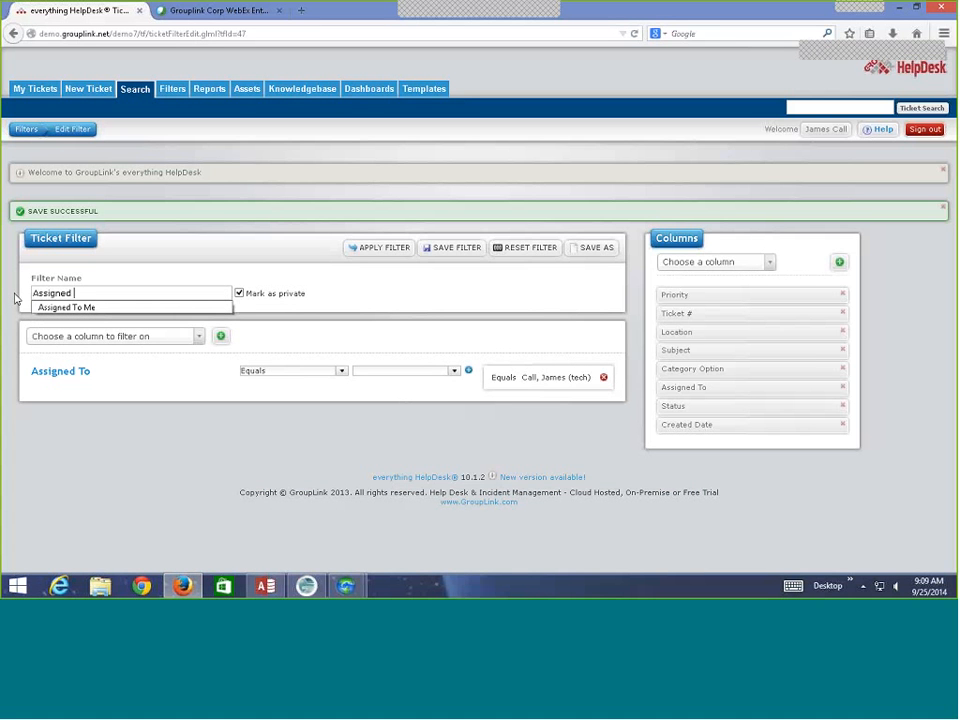
text(To Me)
key(Return)
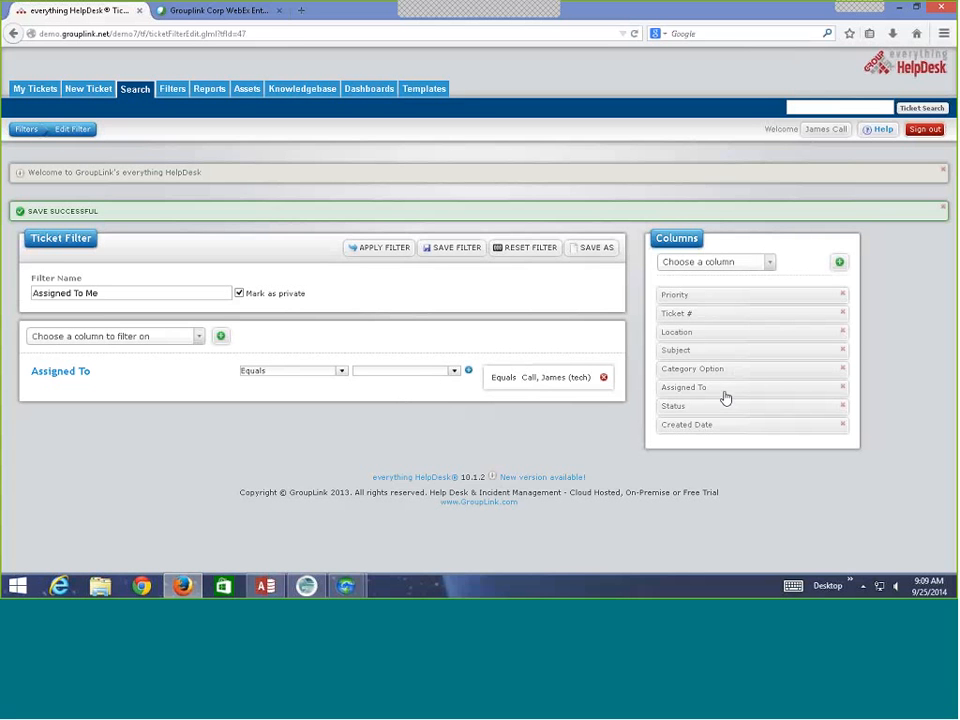
Add a Modified Date column, move Created Date below Assigned To, and save the filter.
drag(726, 398, 720, 437)
click(768, 263)
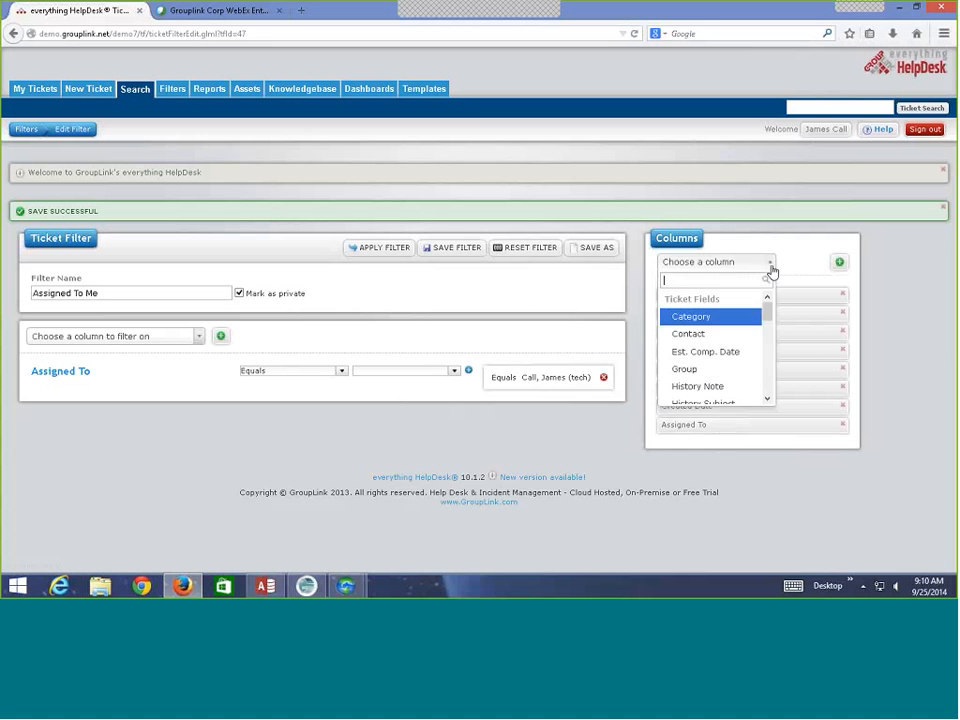
drag(767, 316, 767, 337)
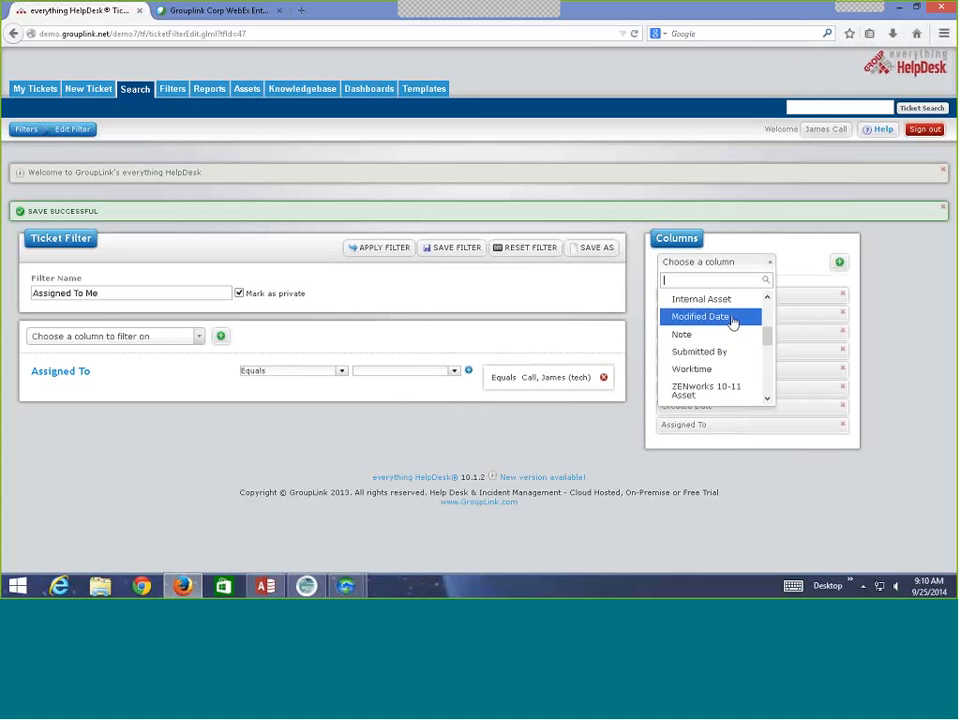
click(732, 318)
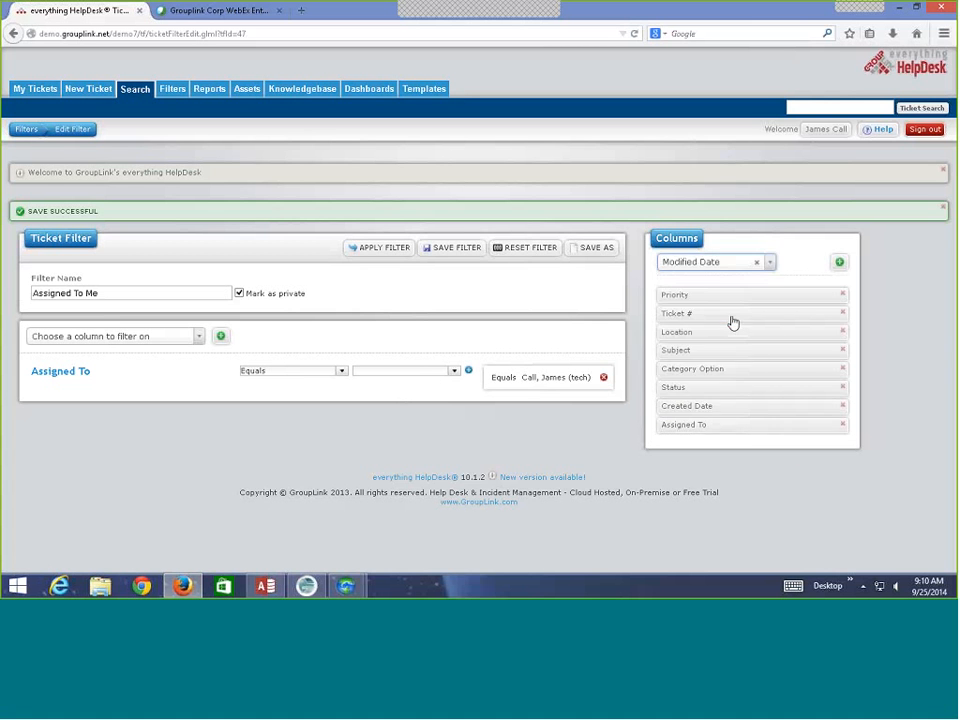
click(838, 264)
drag(731, 407, 724, 441)
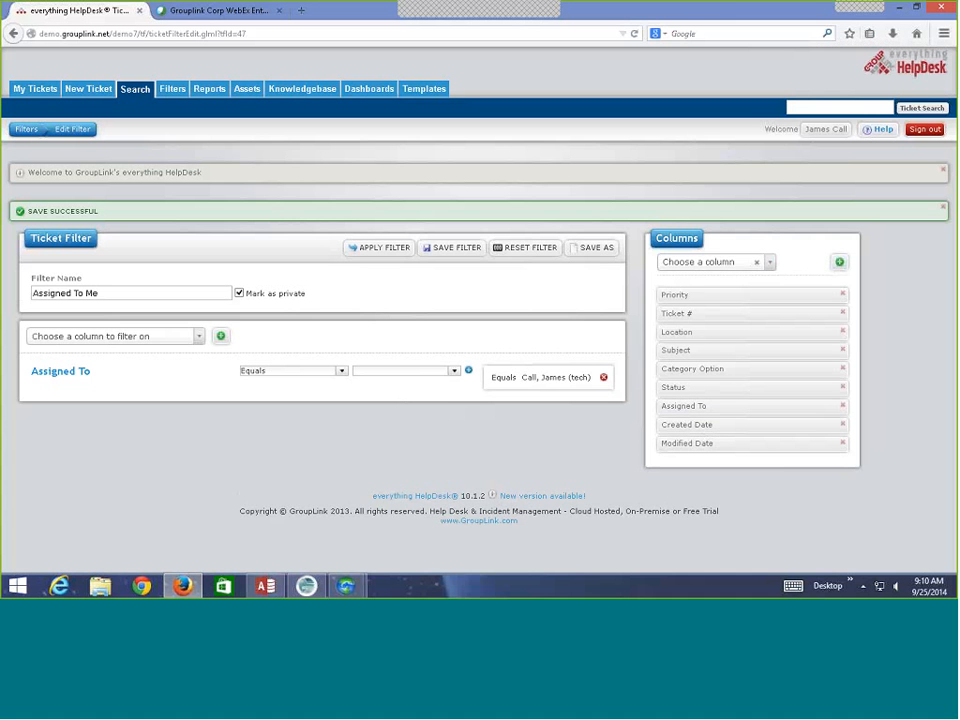
click(433, 250)
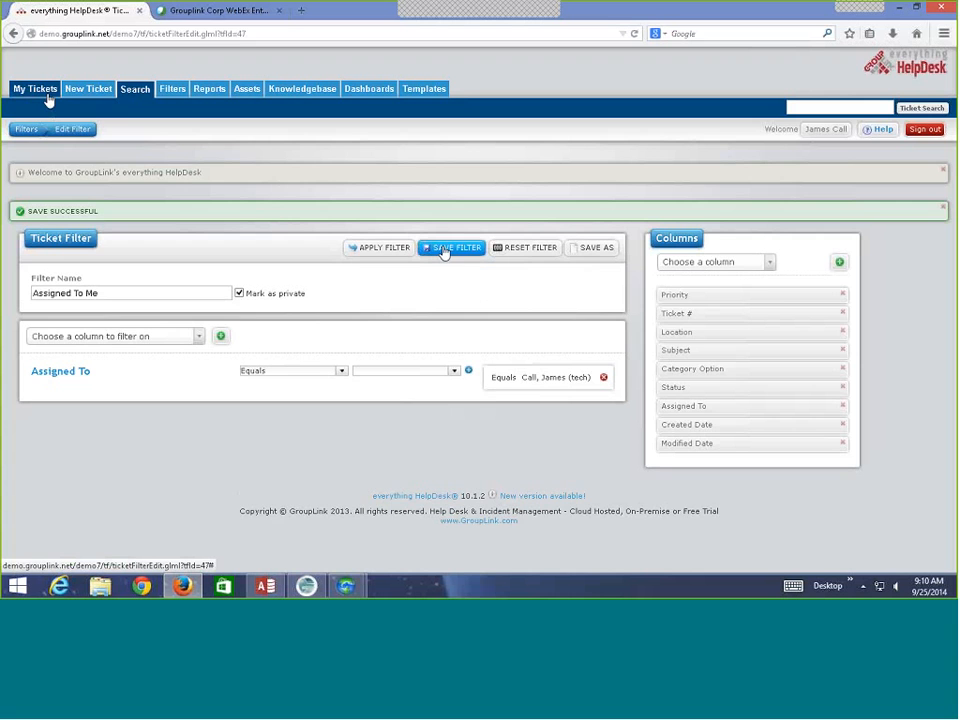
Add a My Tickets tab based on the Assigned To Me filter and save.
click(47, 96)
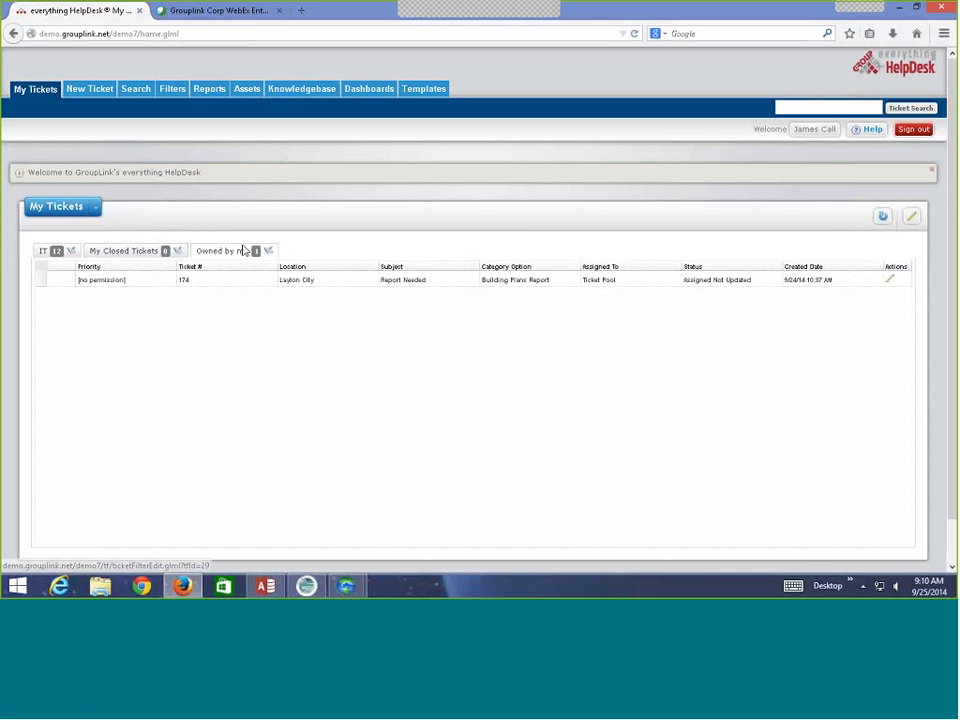
click(911, 219)
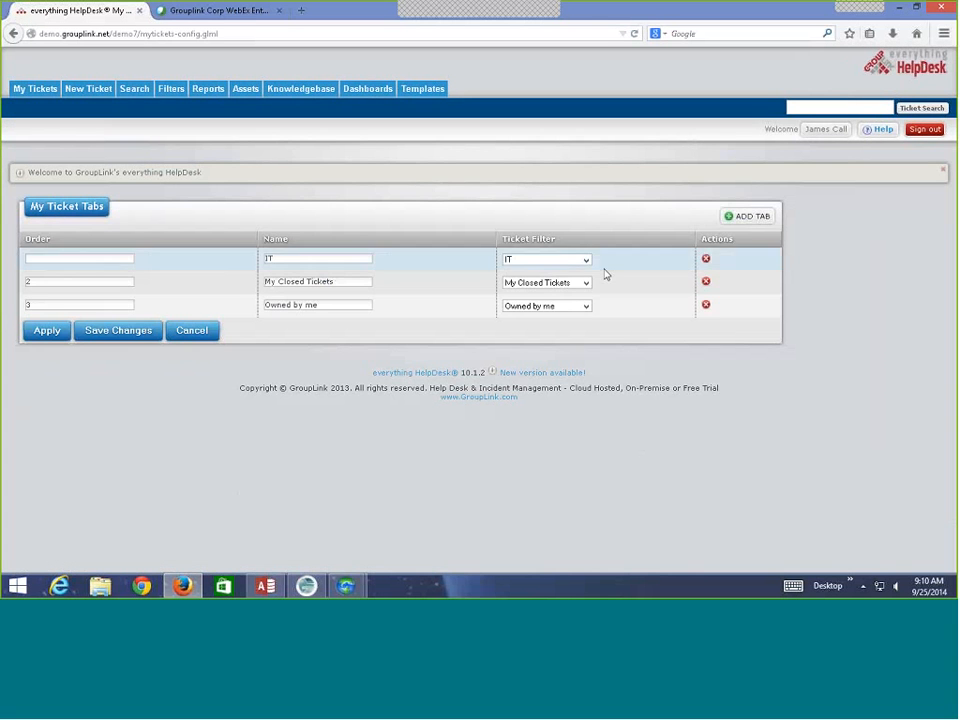
click(748, 217)
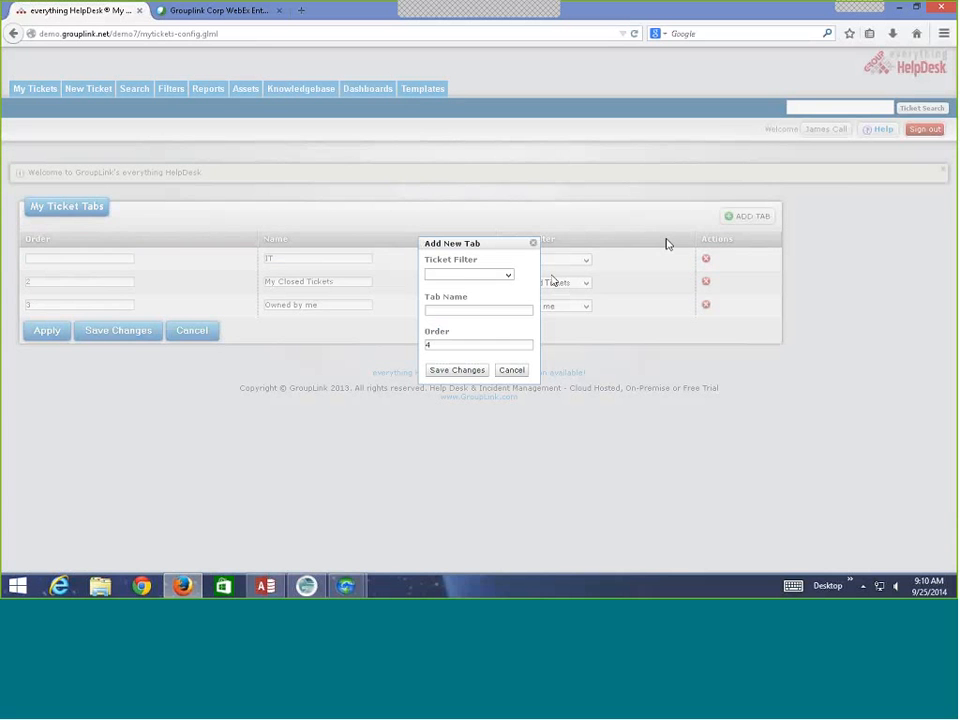
click(506, 275)
click(501, 305)
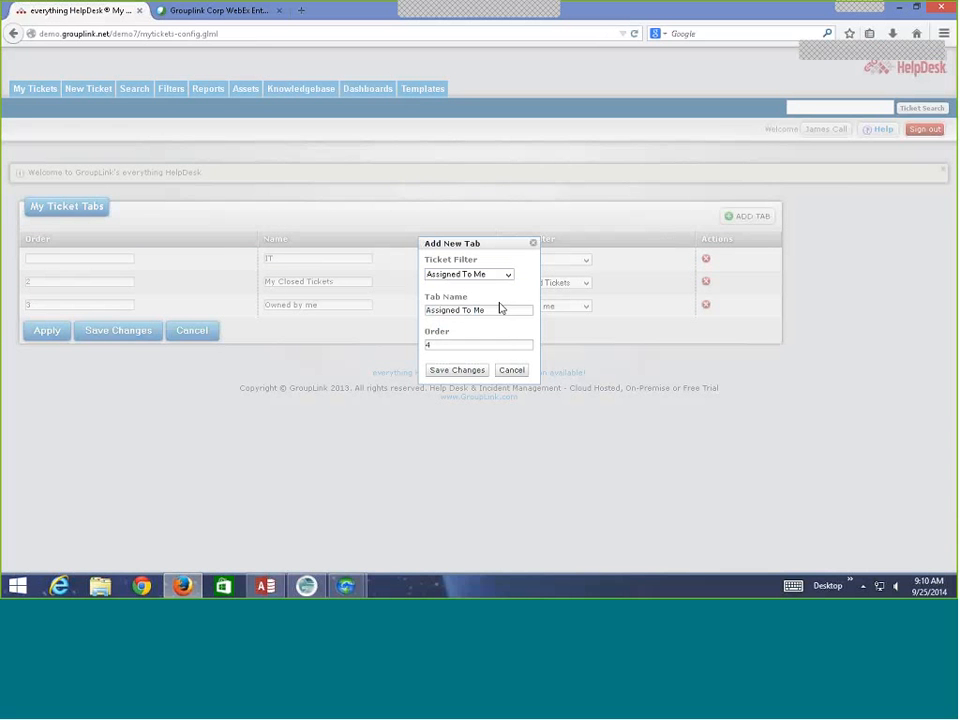
click(481, 371)
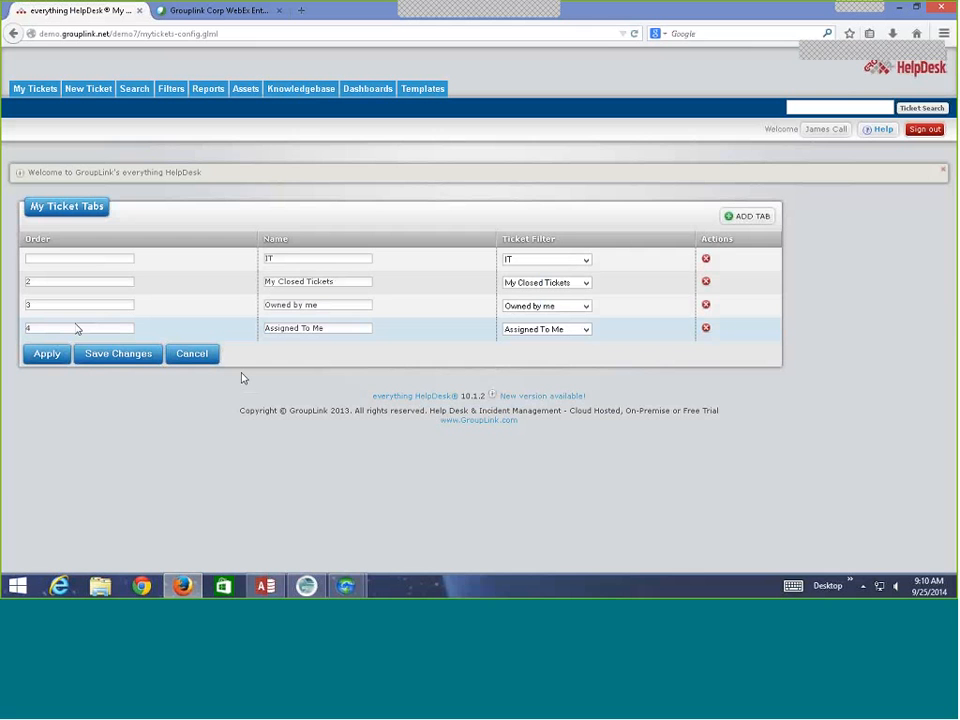
click(92, 357)
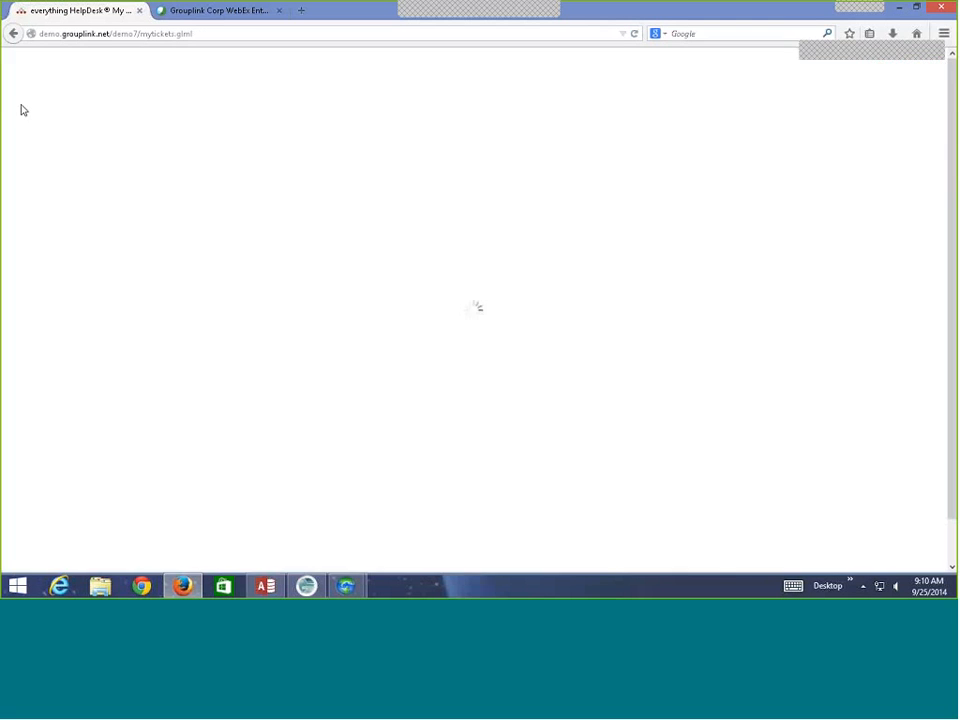
View the Assigned To Me tab's tickets and open ticket 102 for editing.
click(30, 98)
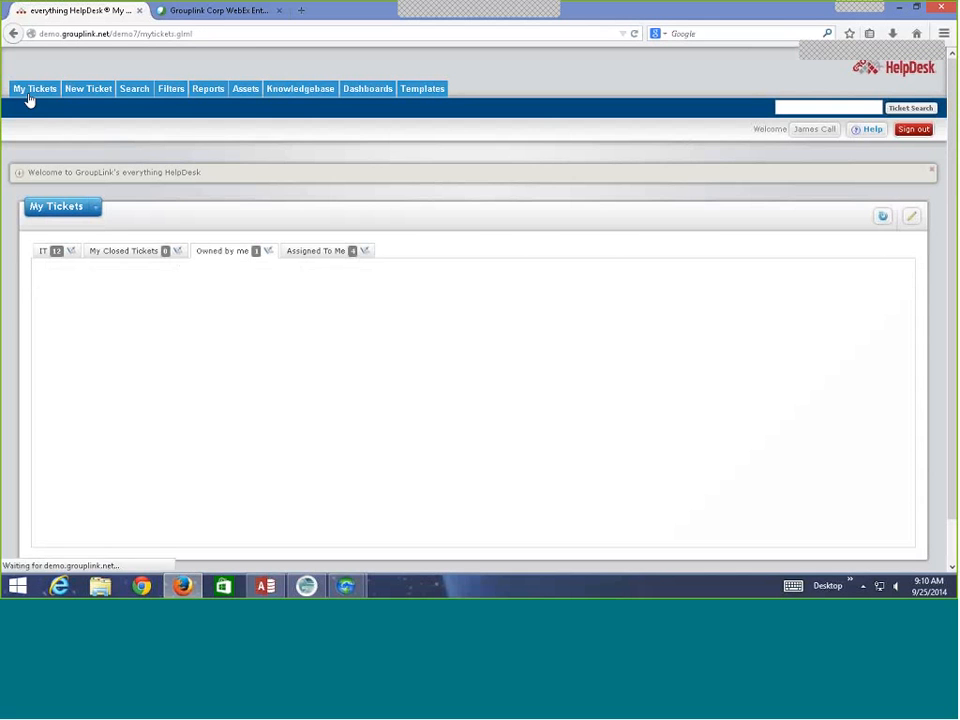
click(316, 252)
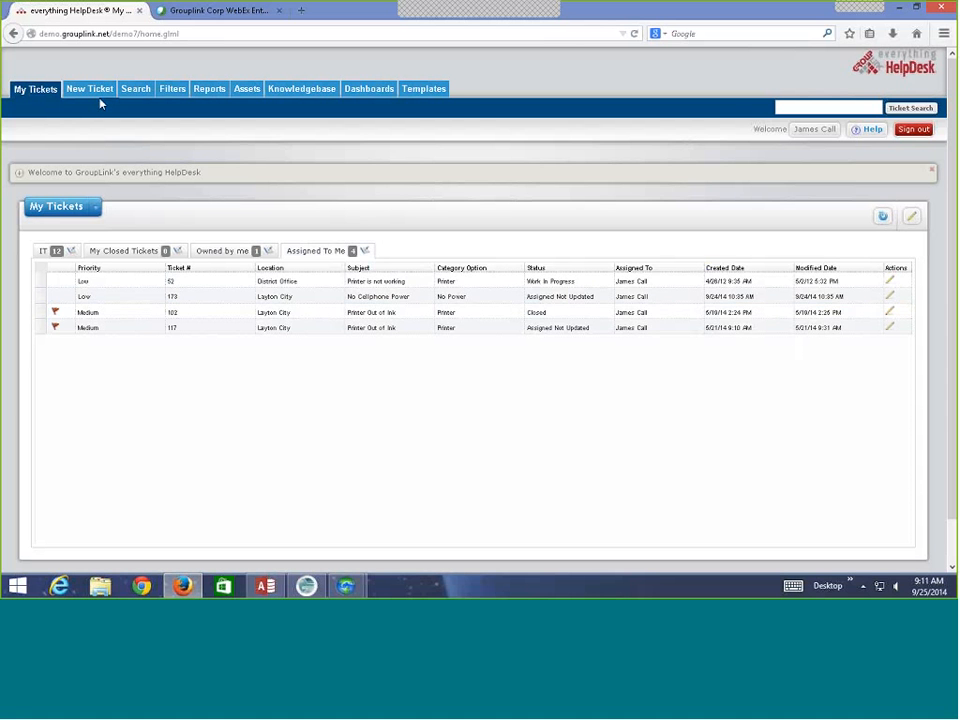
click(893, 315)
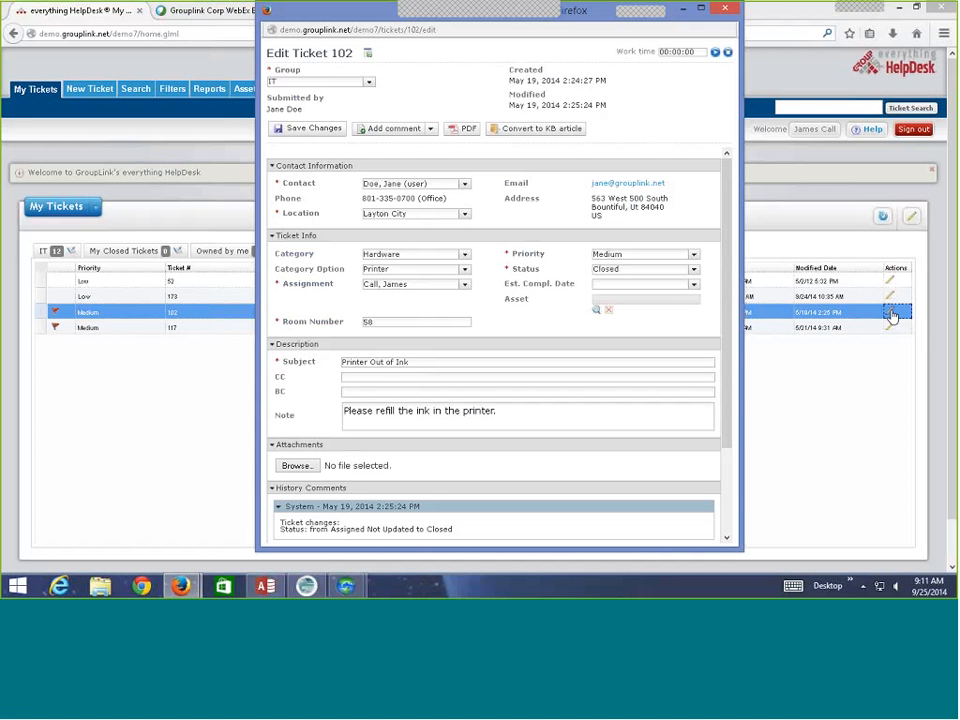
Pick September 30, 2014 in ticket 102's Est. Compl. Date calendar.
click(694, 286)
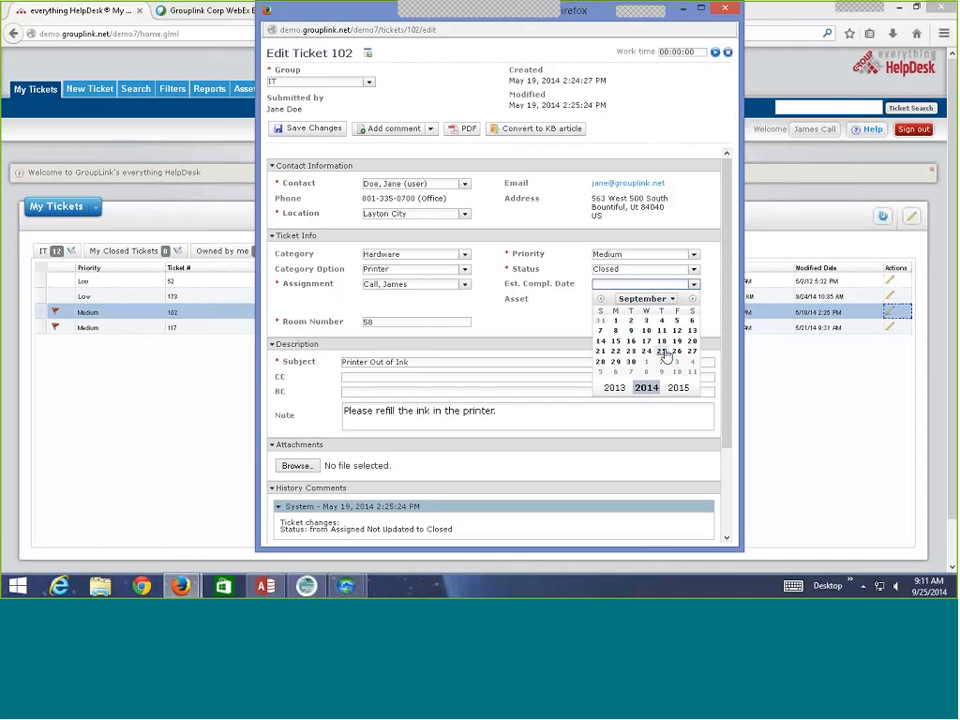
click(630, 362)
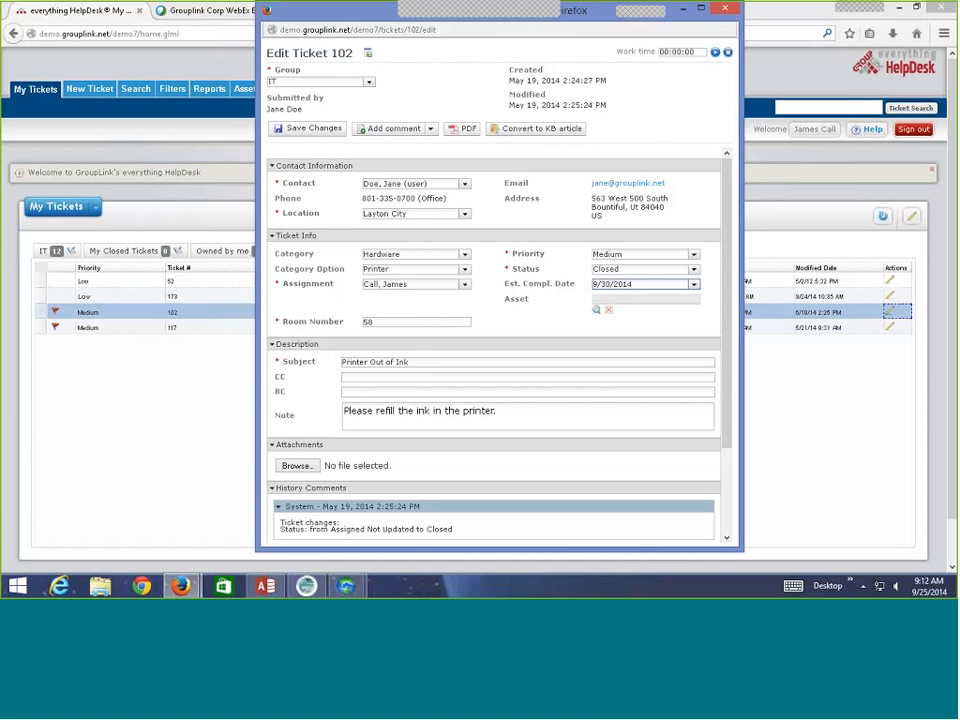
Close the Edit Ticket 102 popup window without saving the new date.
click(727, 10)
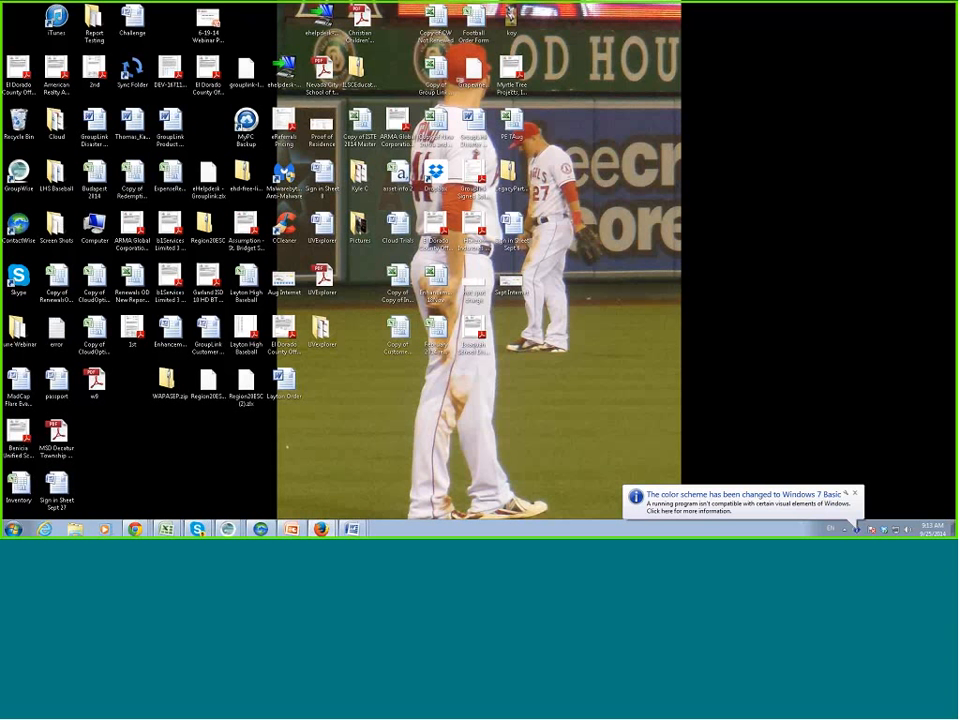
Bring the HelpDesk Edit Training Chrome window forward and sign out of the administrator session.
mouse_move(140, 531)
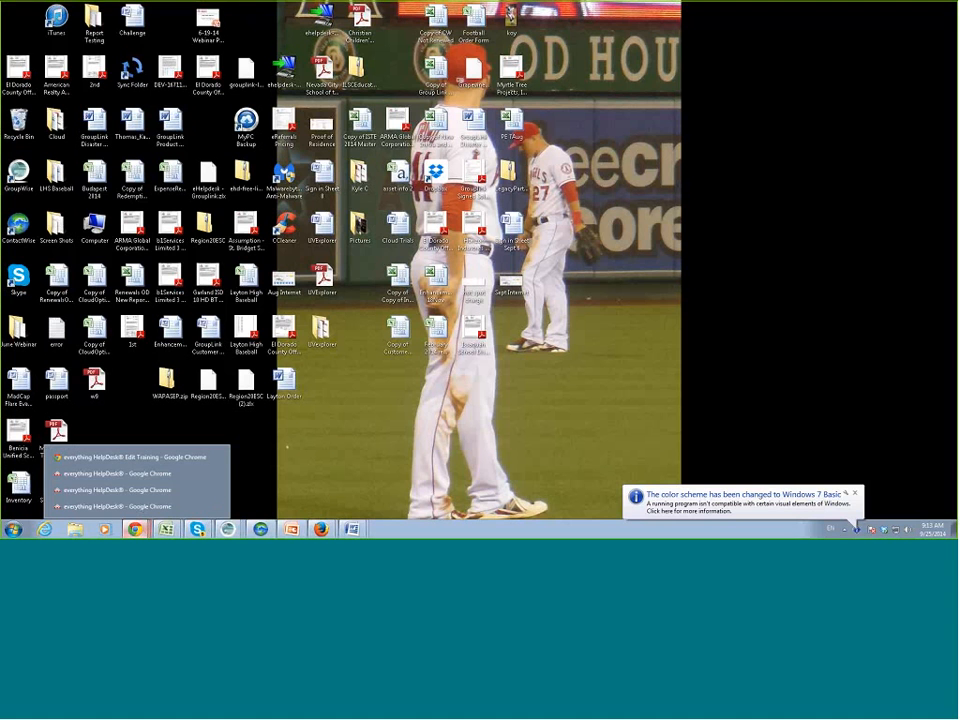
click(141, 460)
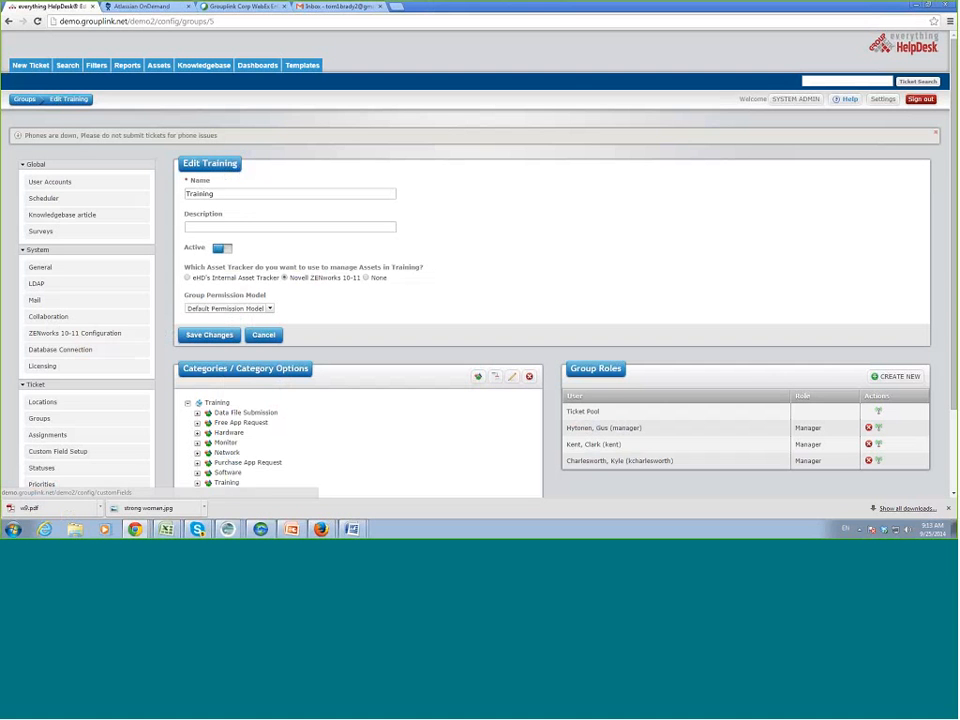
click(927, 102)
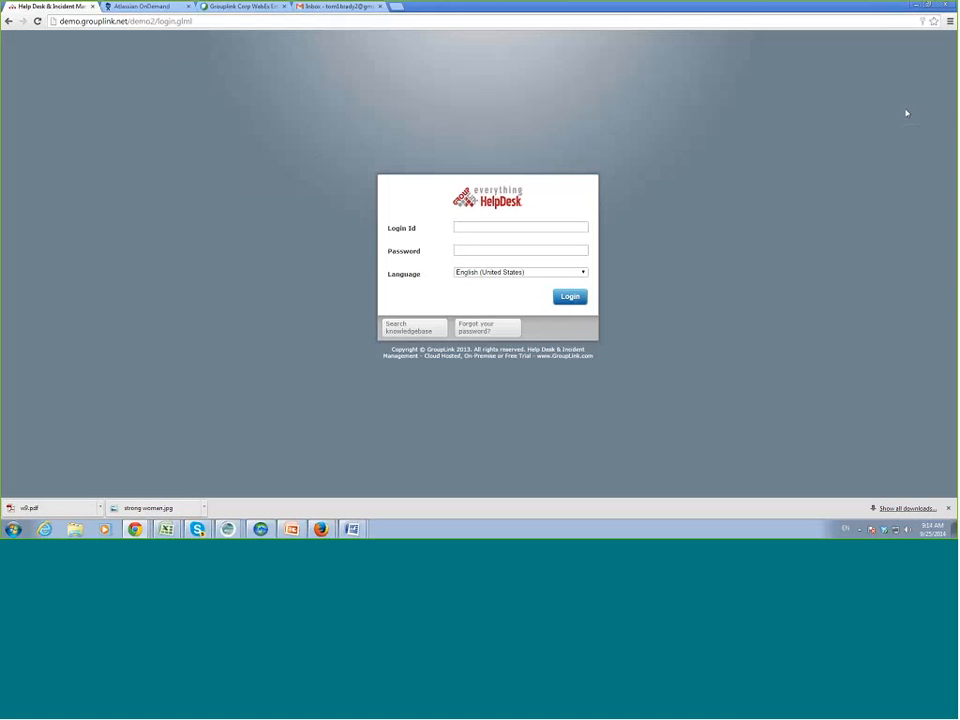
Sign in with the suggested help desk login id and its password.
text(h)
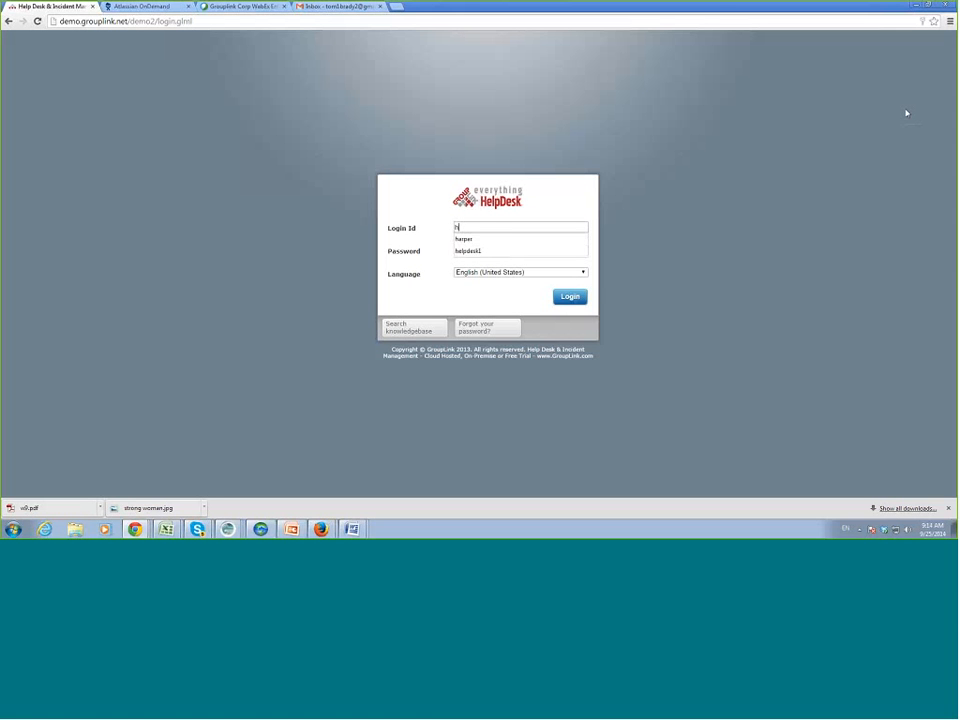
text(elp)
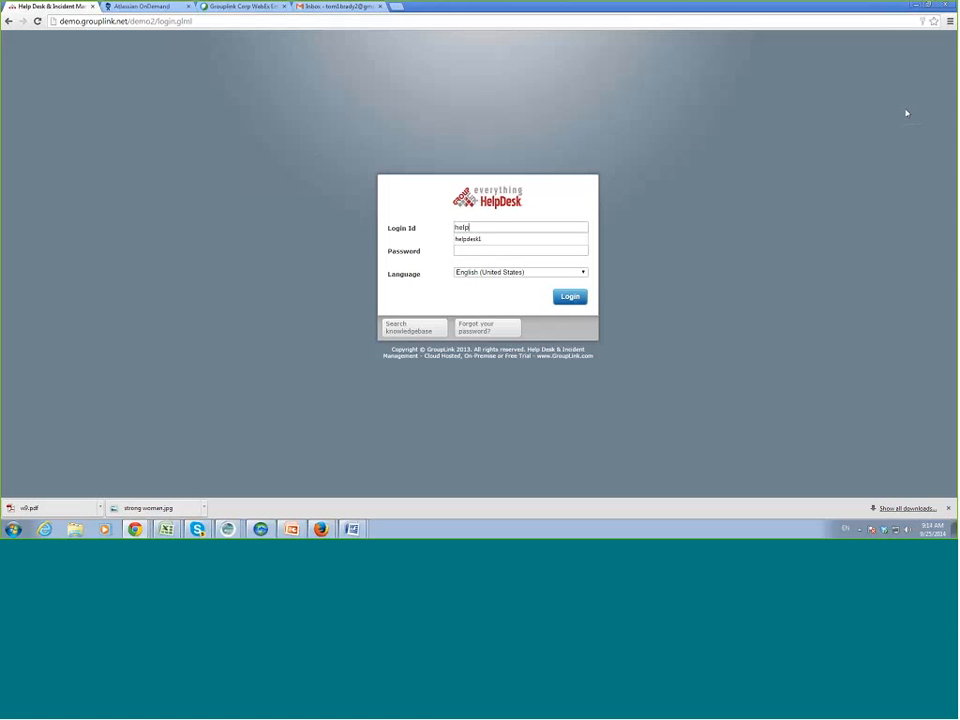
key(Down)
key(Tab)
text(••••••)
key(Return)
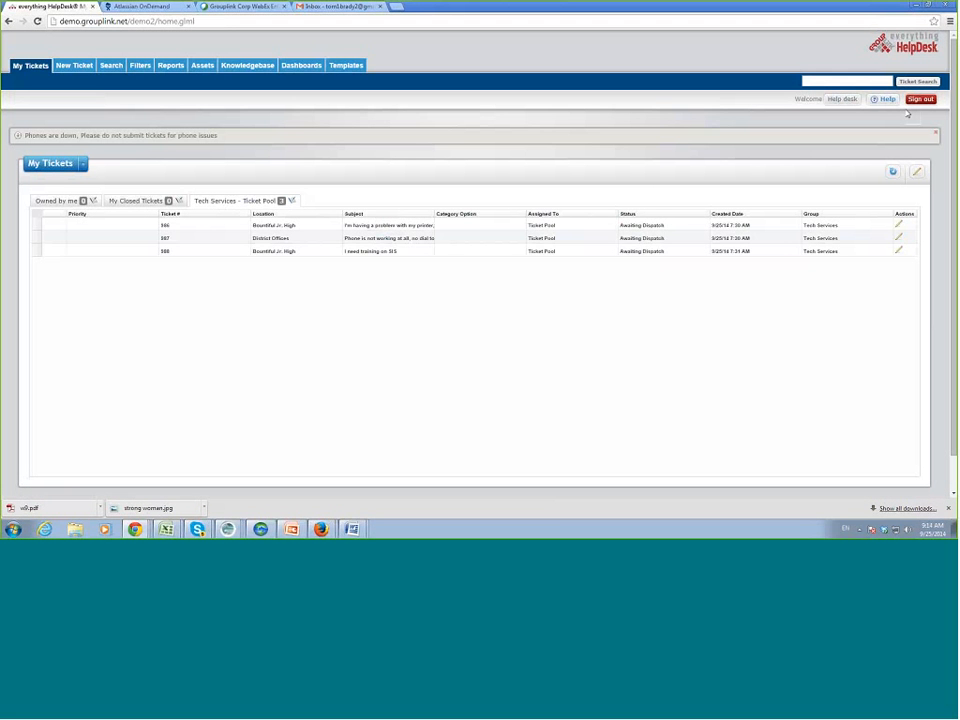
Open ticket 986, the Bountiful Jr. High weird-characters printer issue, in the edit form.
click(488, 251)
click(898, 225)
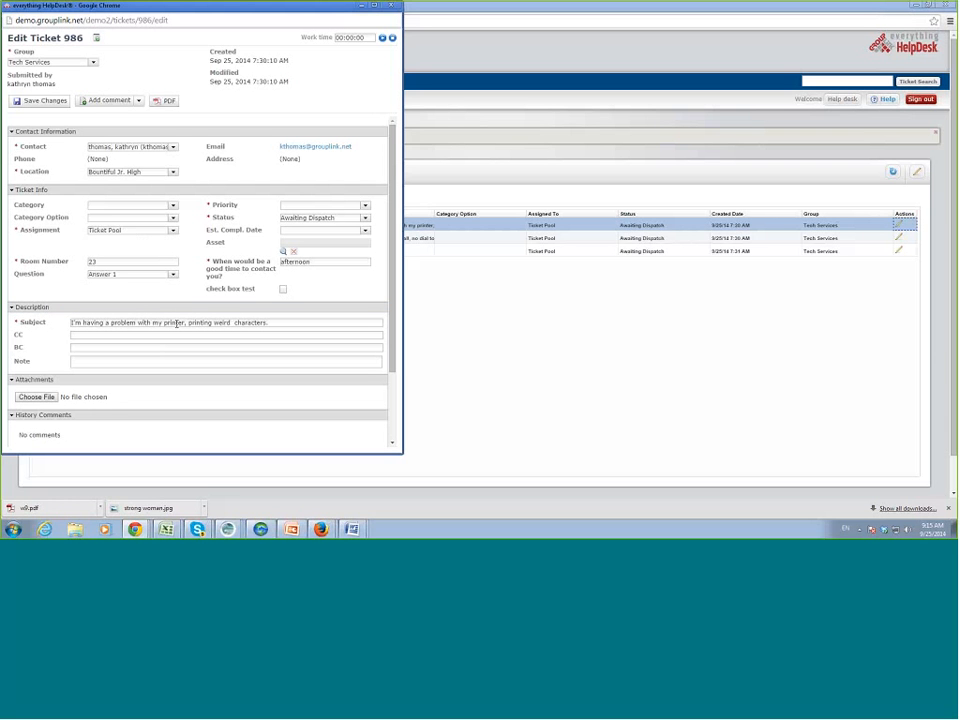
Set ticket 986's category to Hardware / Printer and assign it to a technician.
click(173, 206)
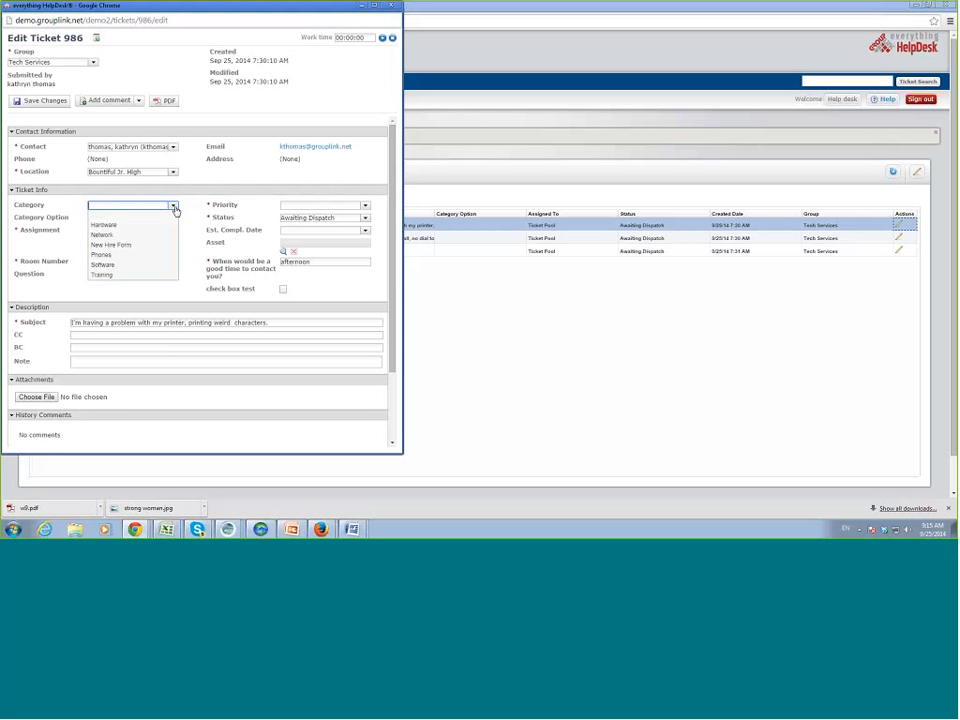
click(170, 225)
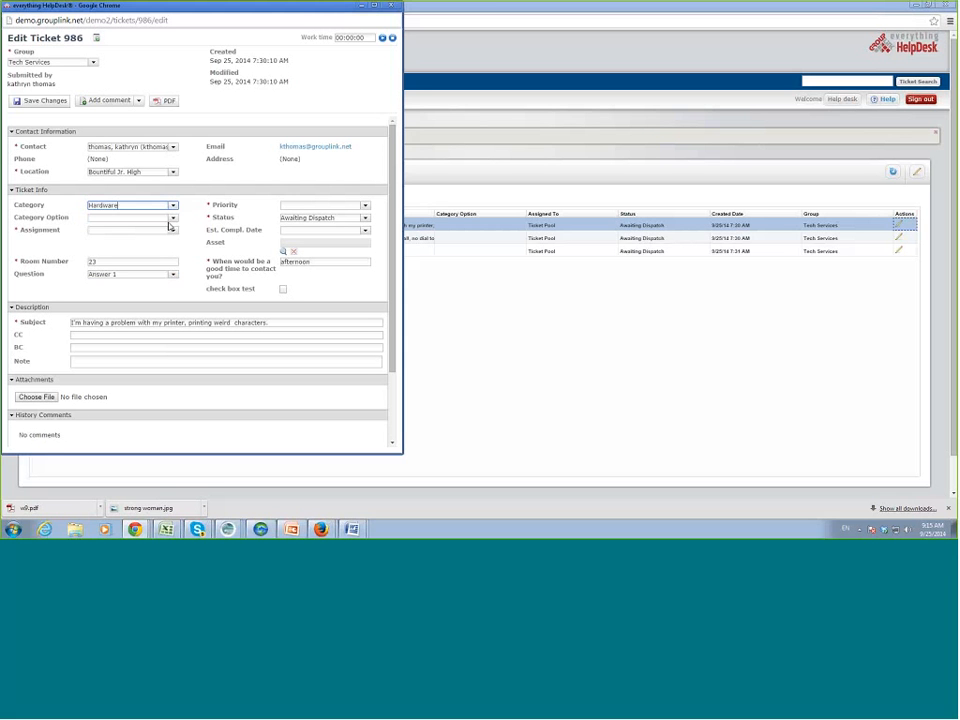
click(173, 218)
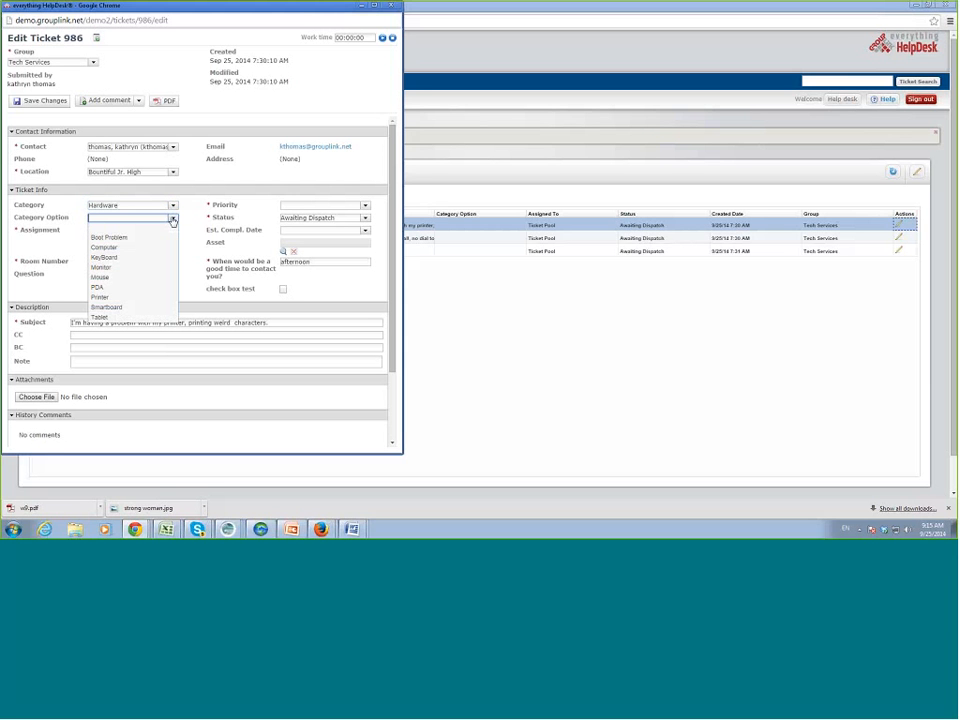
click(160, 297)
click(172, 231)
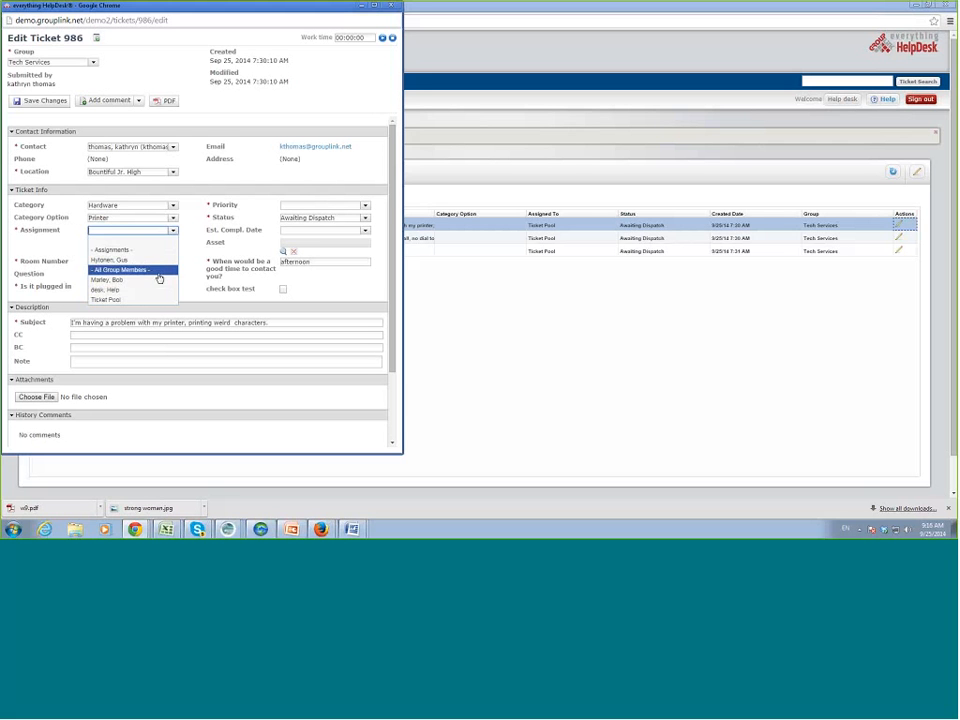
click(157, 260)
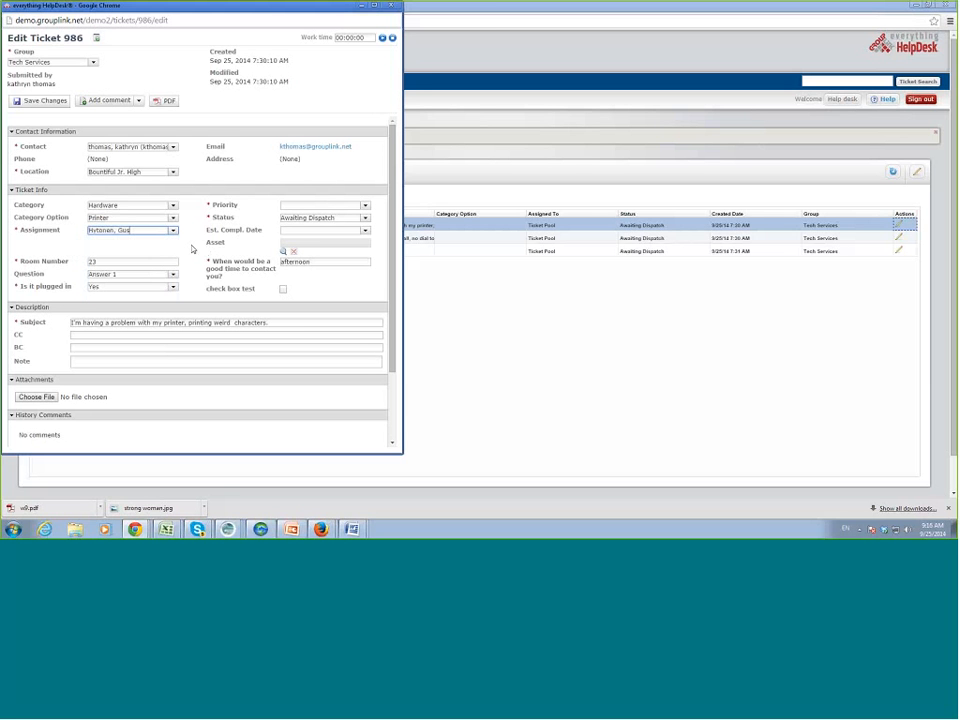
Save ticket 986's changes and get past the comment prompt.
click(47, 102)
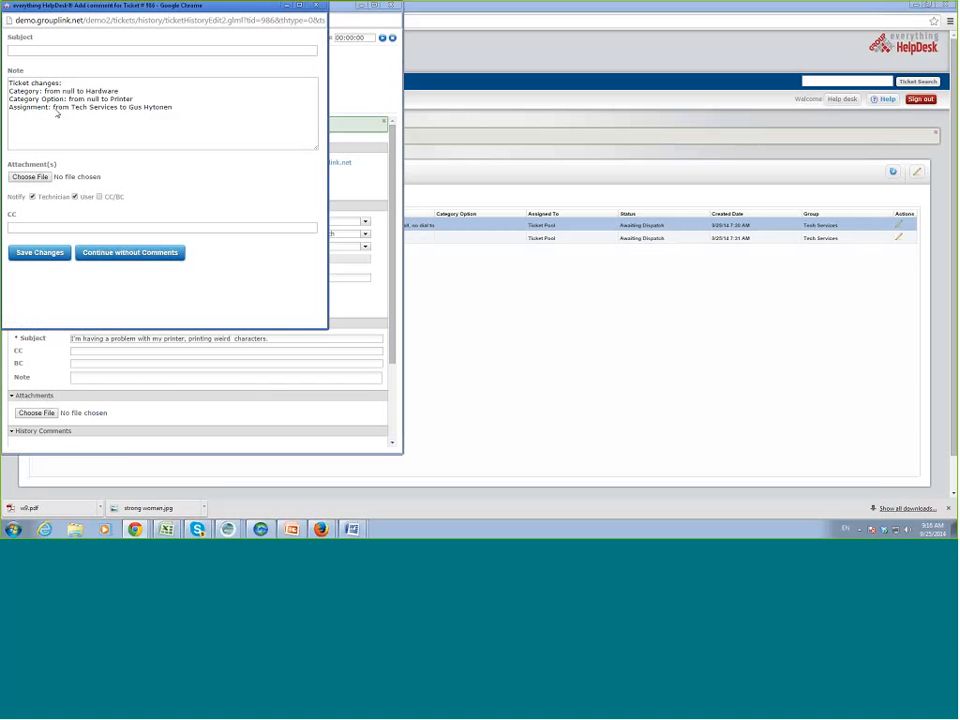
click(51, 253)
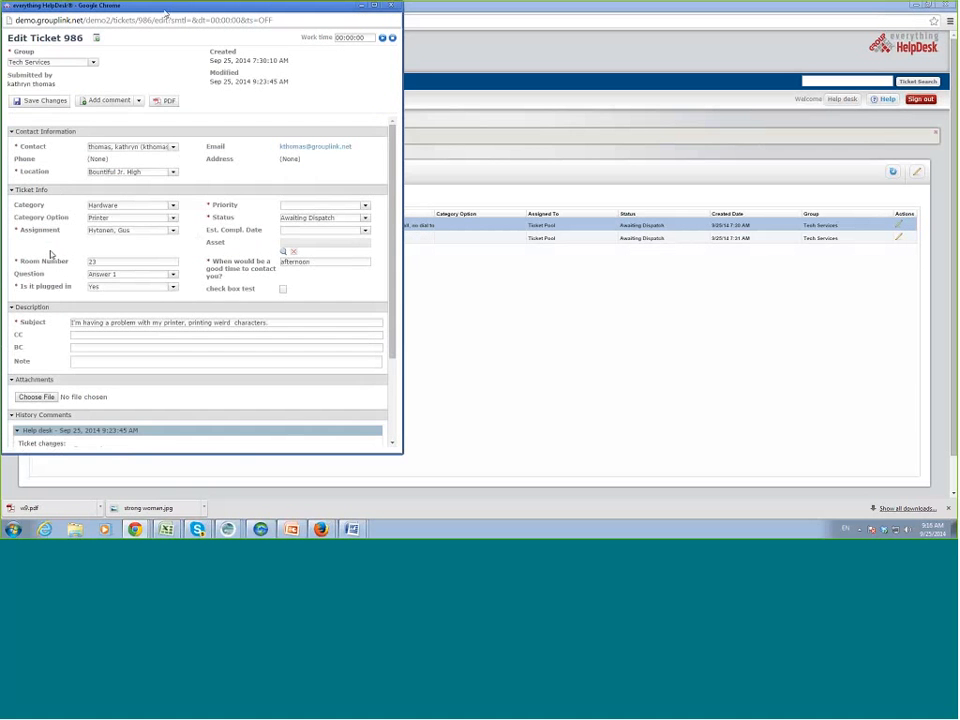
drag(165, 8, 225, 58)
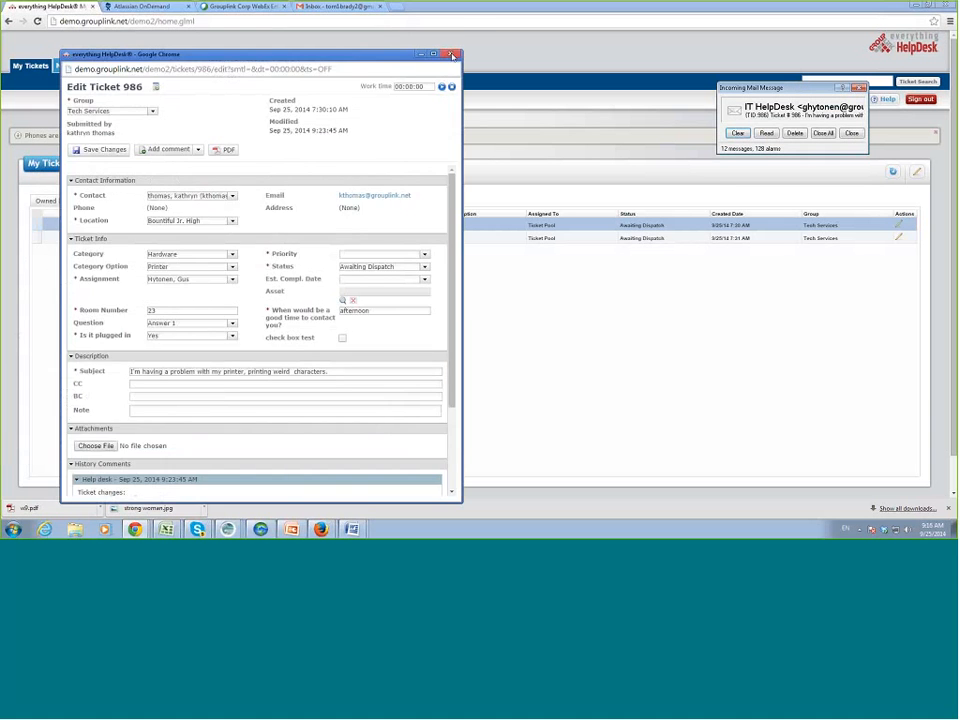
Close the ticket editor, clear the mail notification, and show the Ticket Templates list.
click(451, 57)
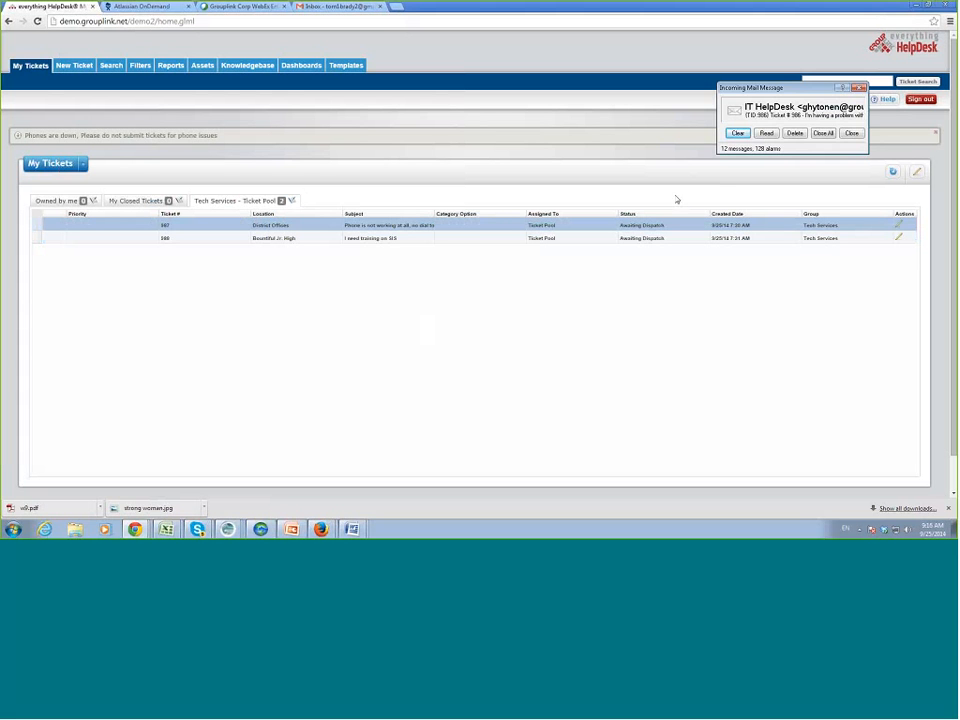
click(736, 134)
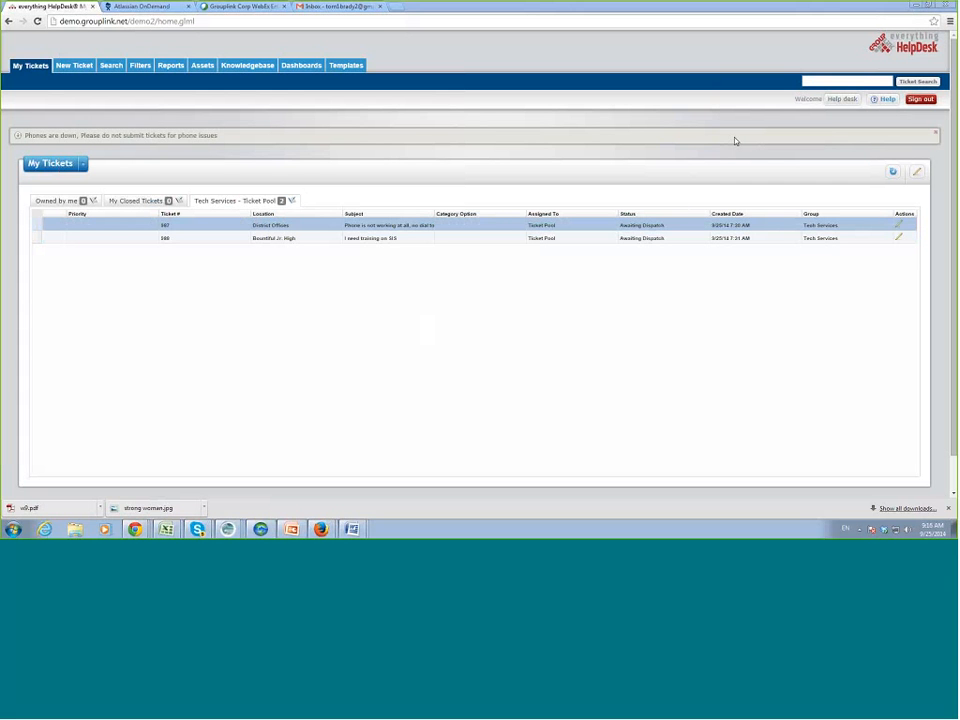
click(345, 66)
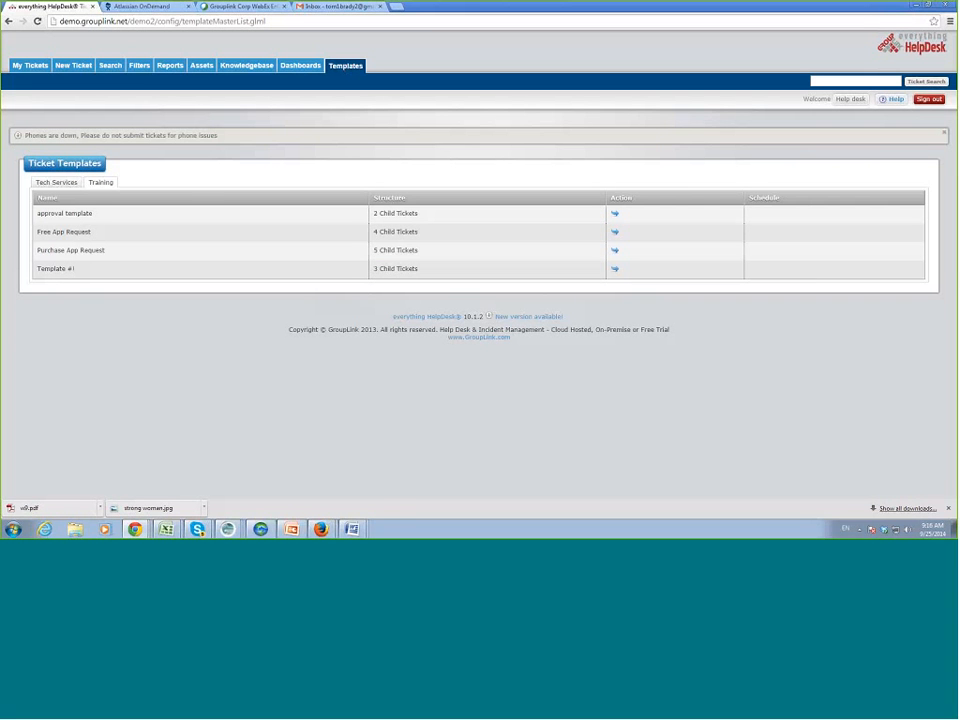
Show the seven Tech Services templates, including New Hire and Password reset.
click(63, 184)
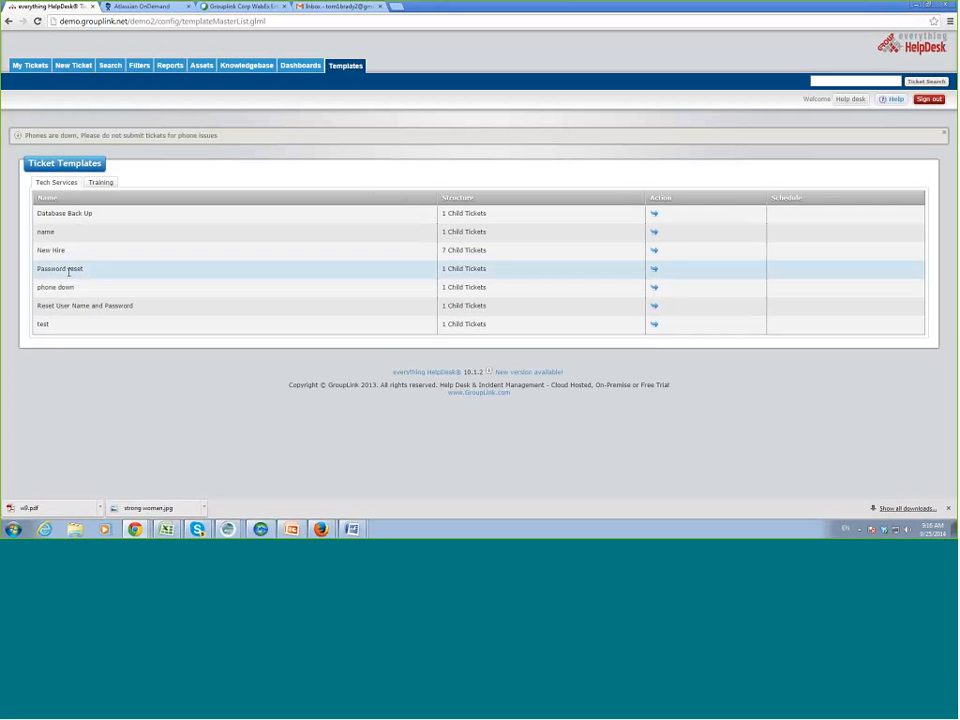
Launch Password reset with a different contact and Layton Middle School as location, creating ticket 989.
click(654, 268)
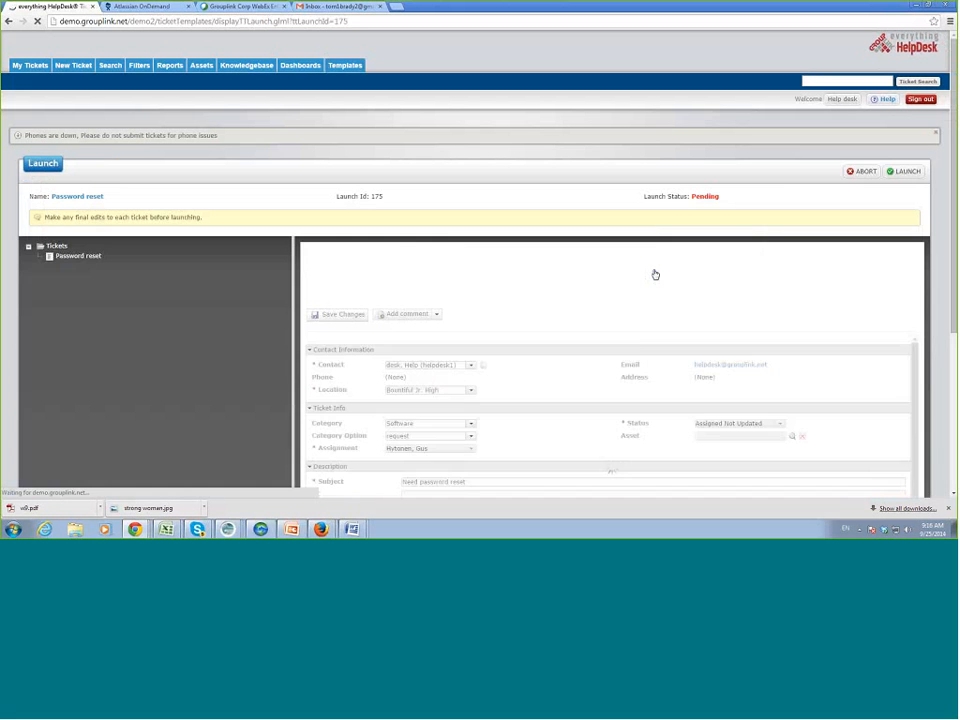
scroll(620, 360, down, 1)
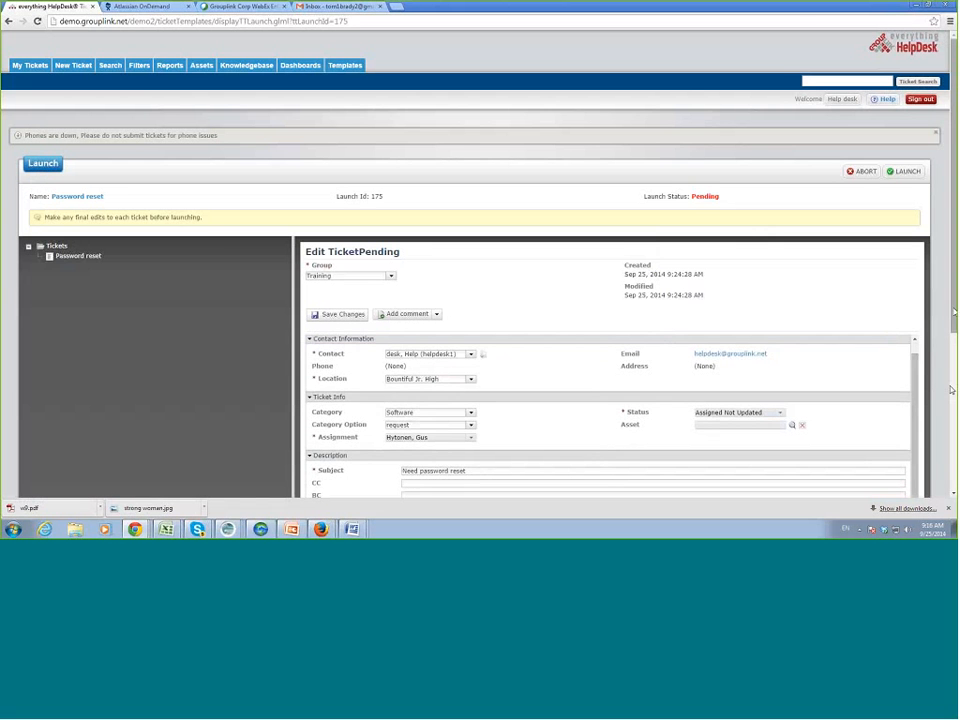
scroll(447, 221, down, 3)
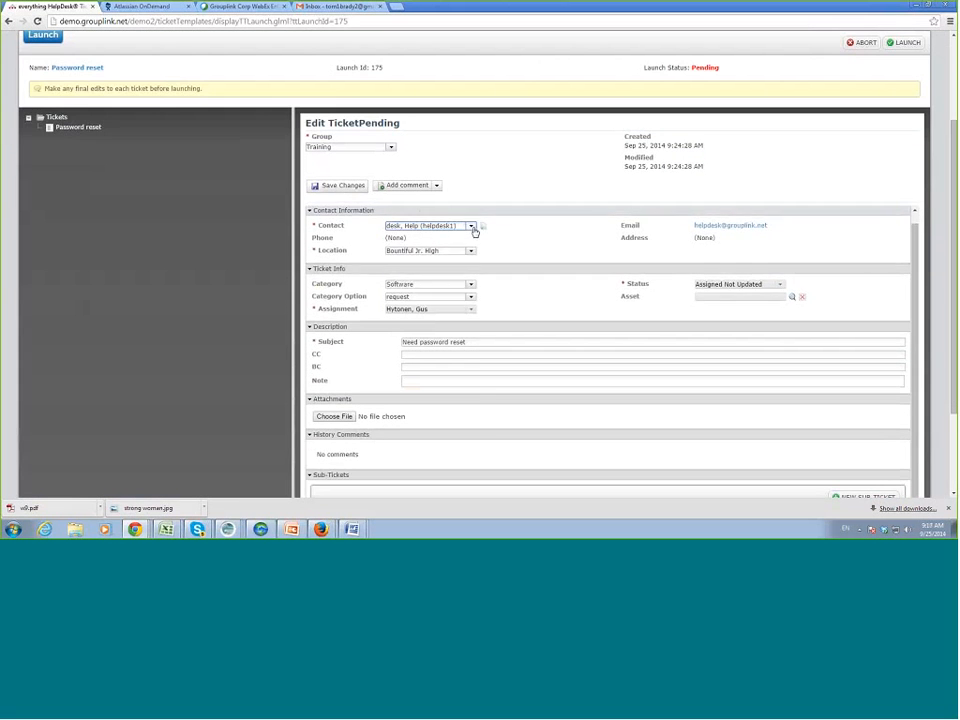
click(471, 226)
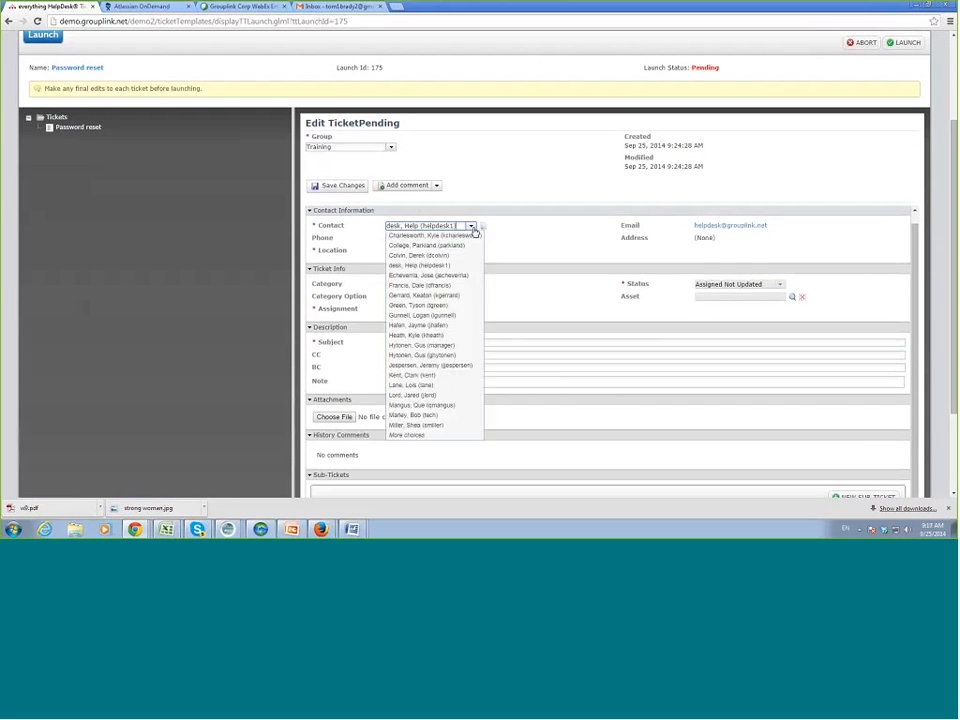
click(443, 336)
click(471, 251)
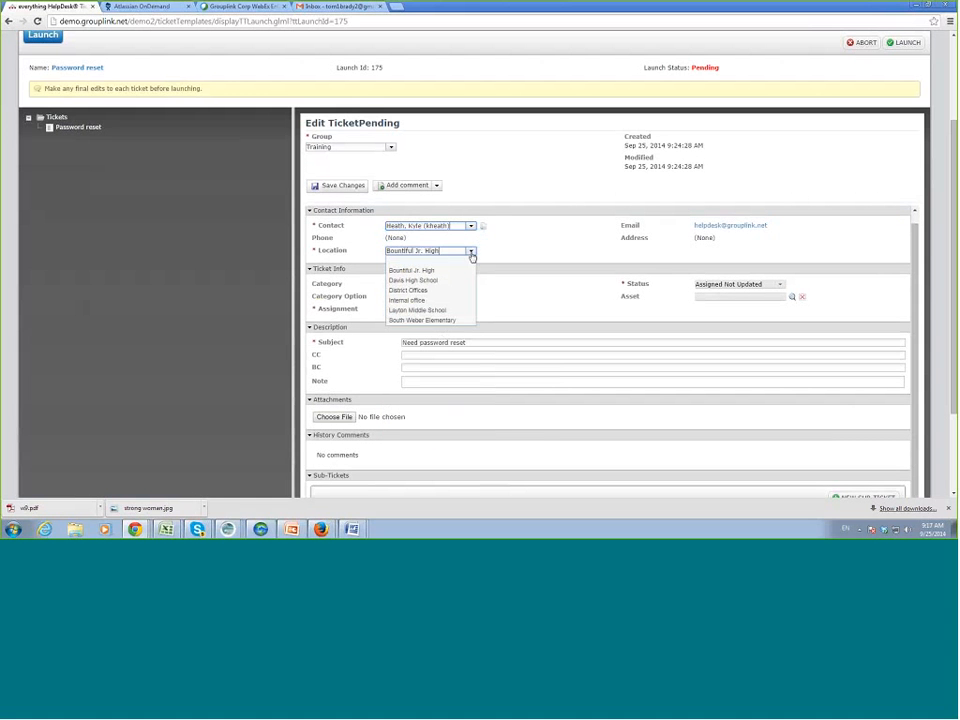
click(456, 311)
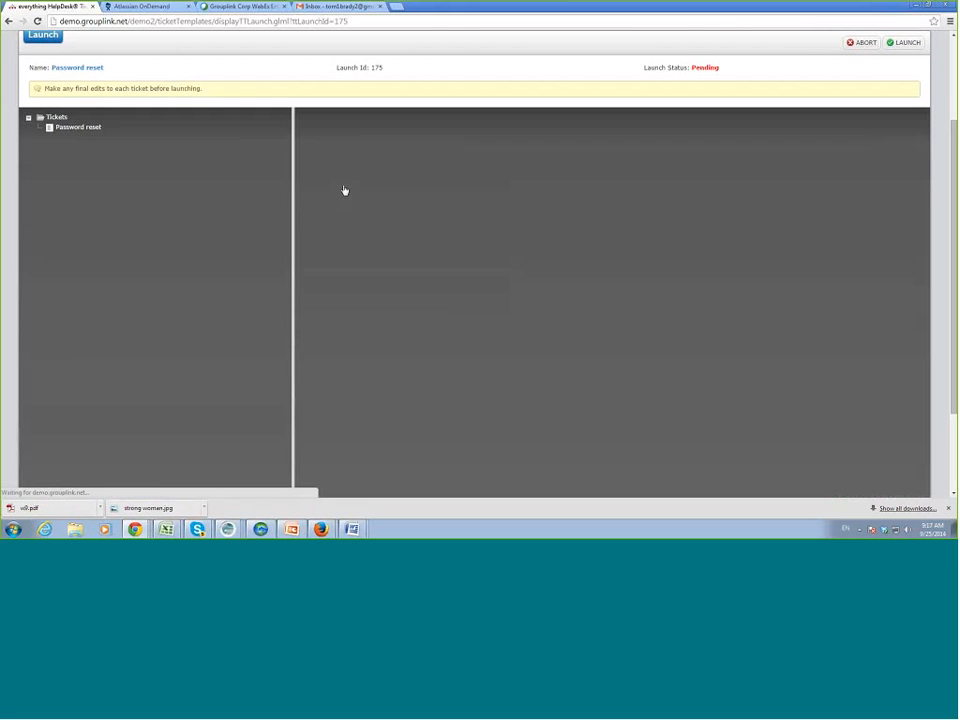
scroll(781, 206, up, 1)
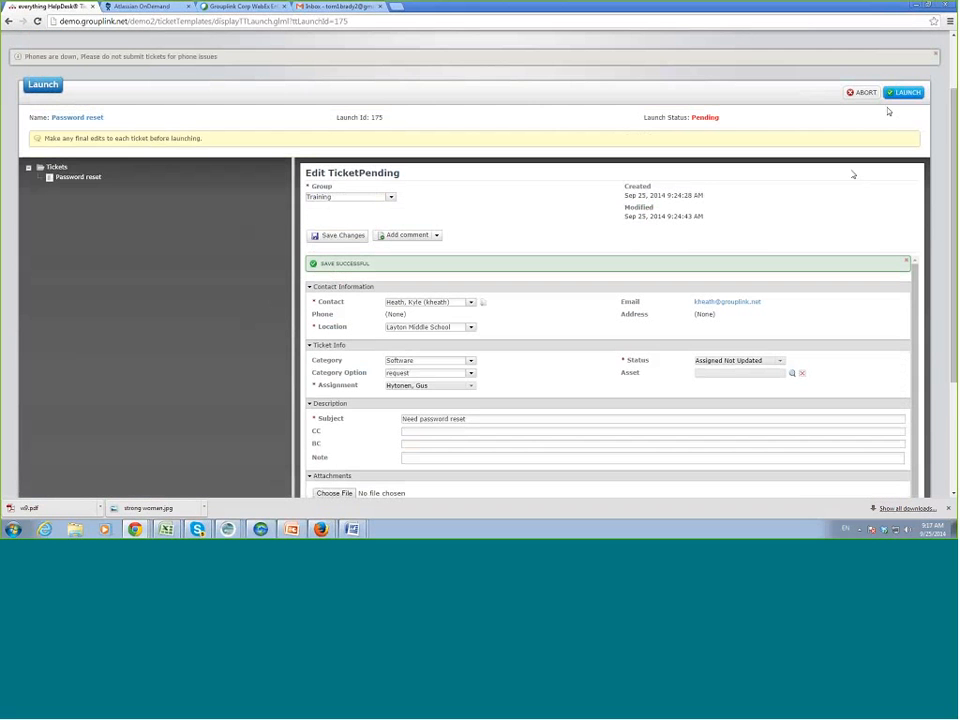
click(905, 92)
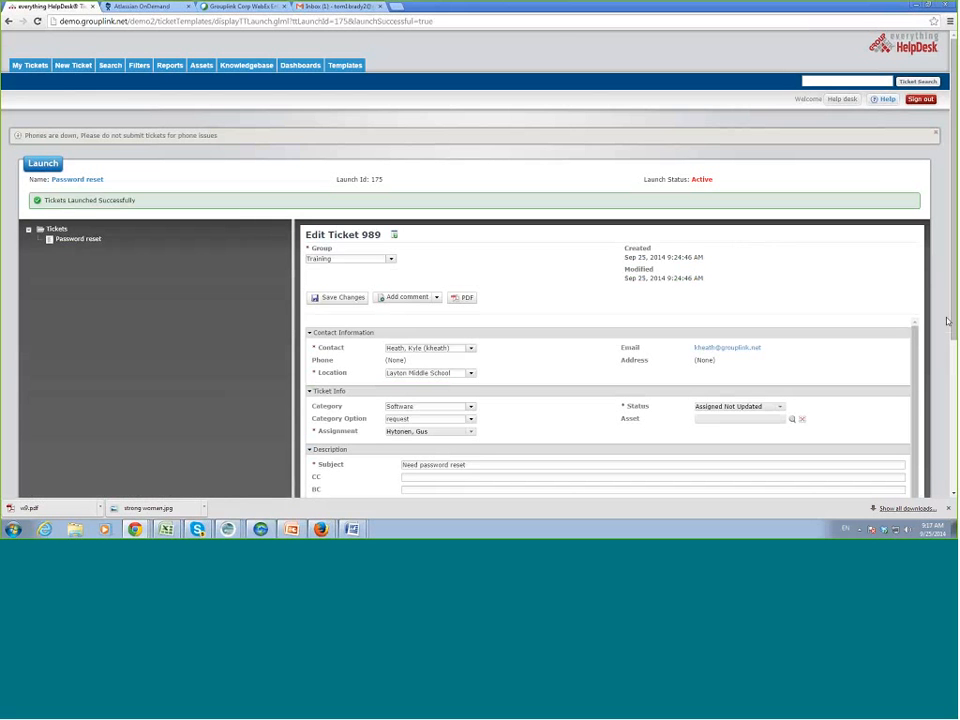
Scroll through the new ticket 989 form, then return to the Templates list.
scroll(540, 362, down, 2)
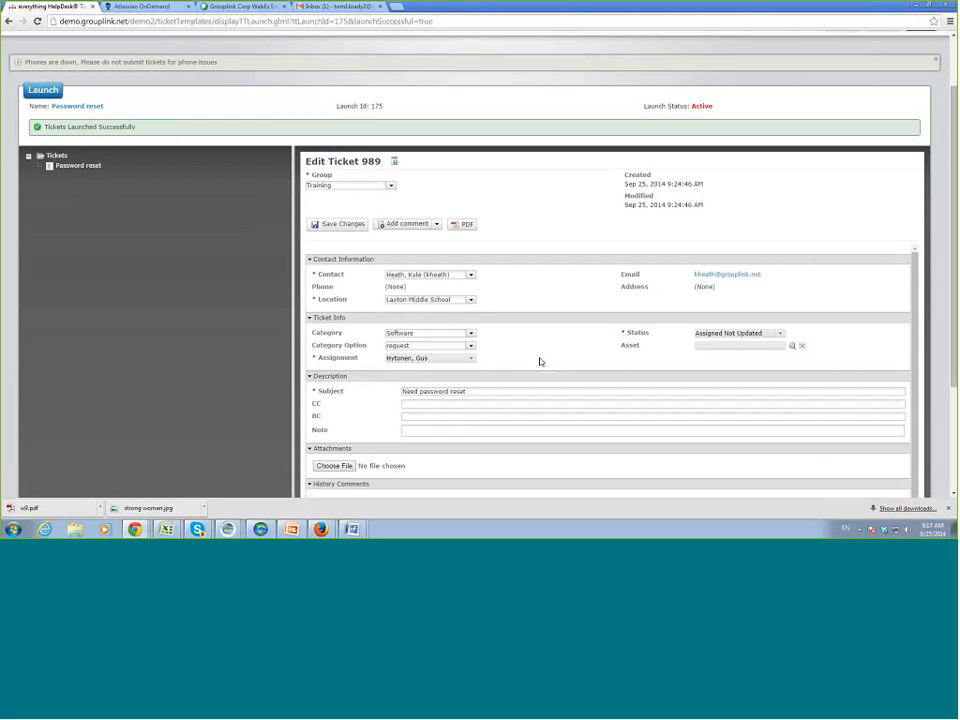
scroll(347, 345, up, 1)
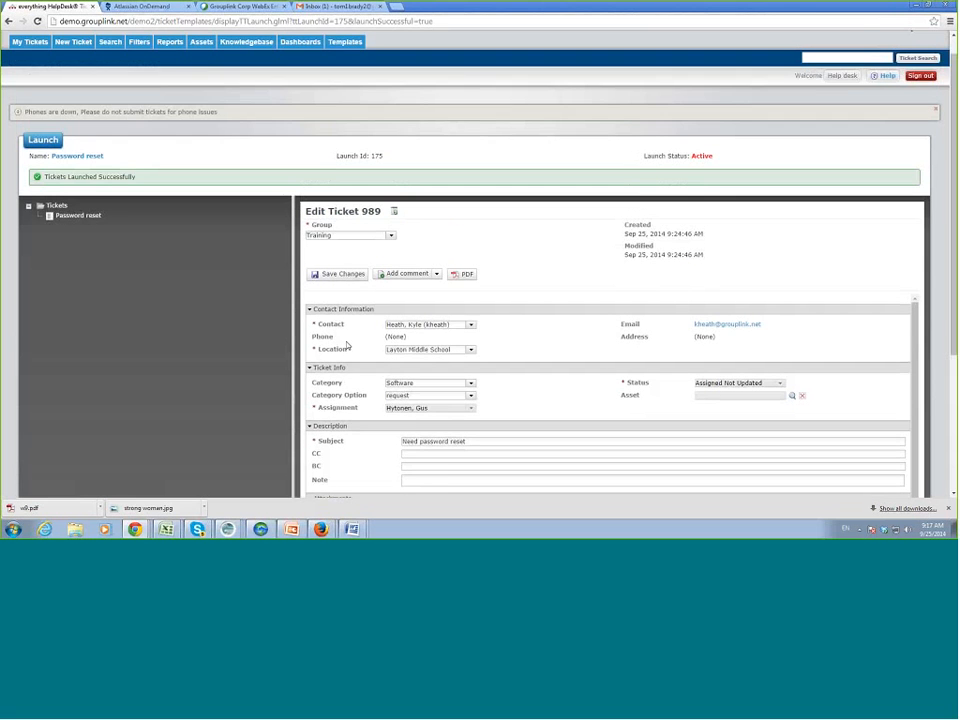
scroll(347, 345, up, 1)
click(345, 65)
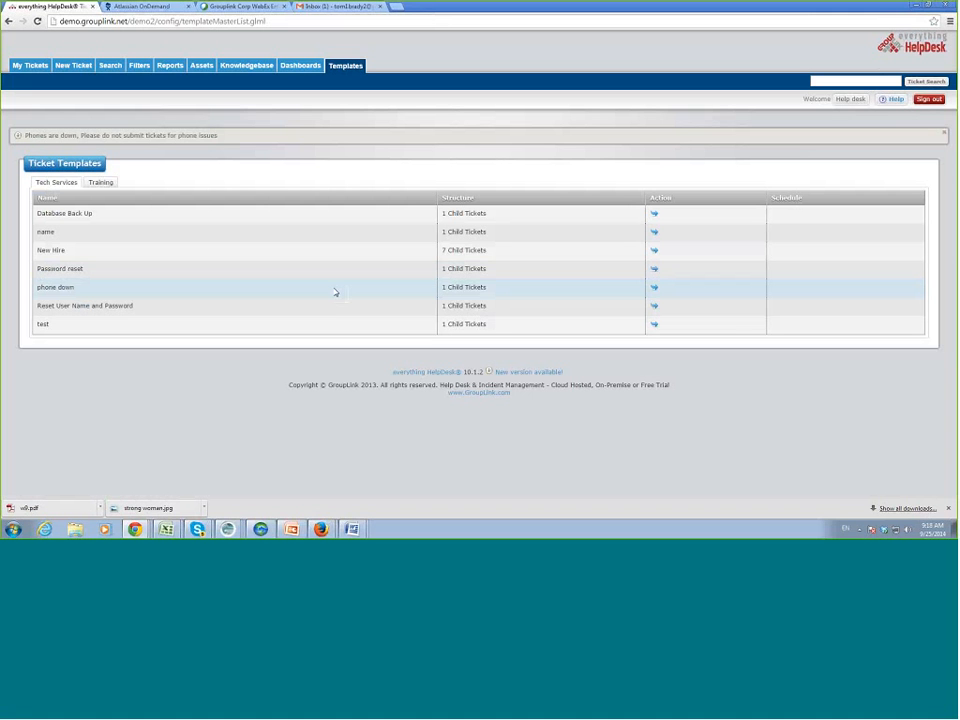
Sign out and log back in with the other user's login ID and password.
click(927, 100)
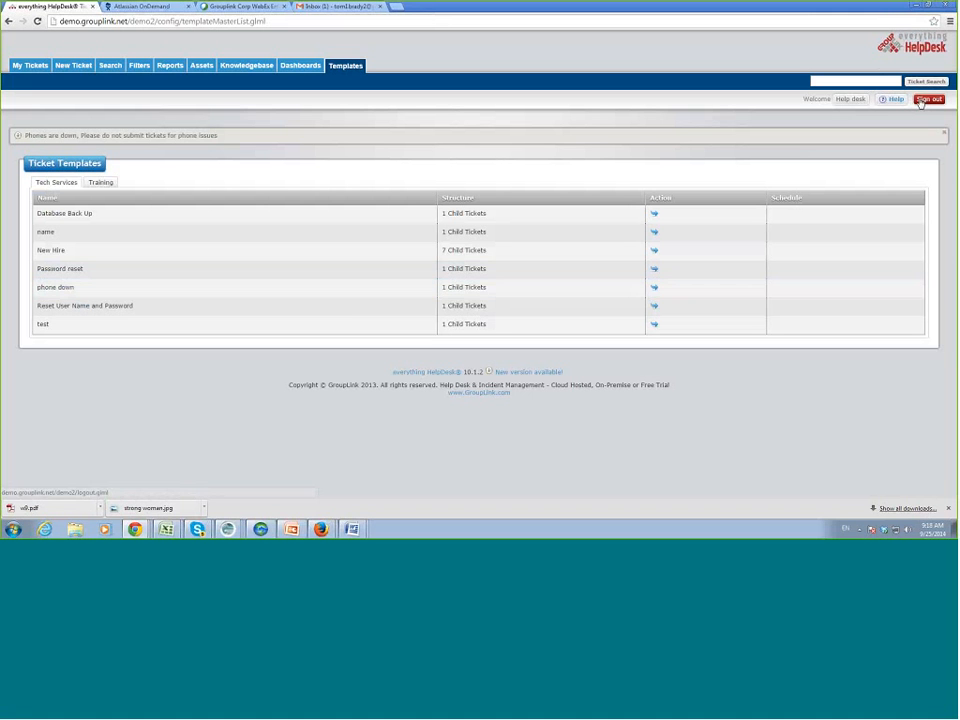
text(manage)
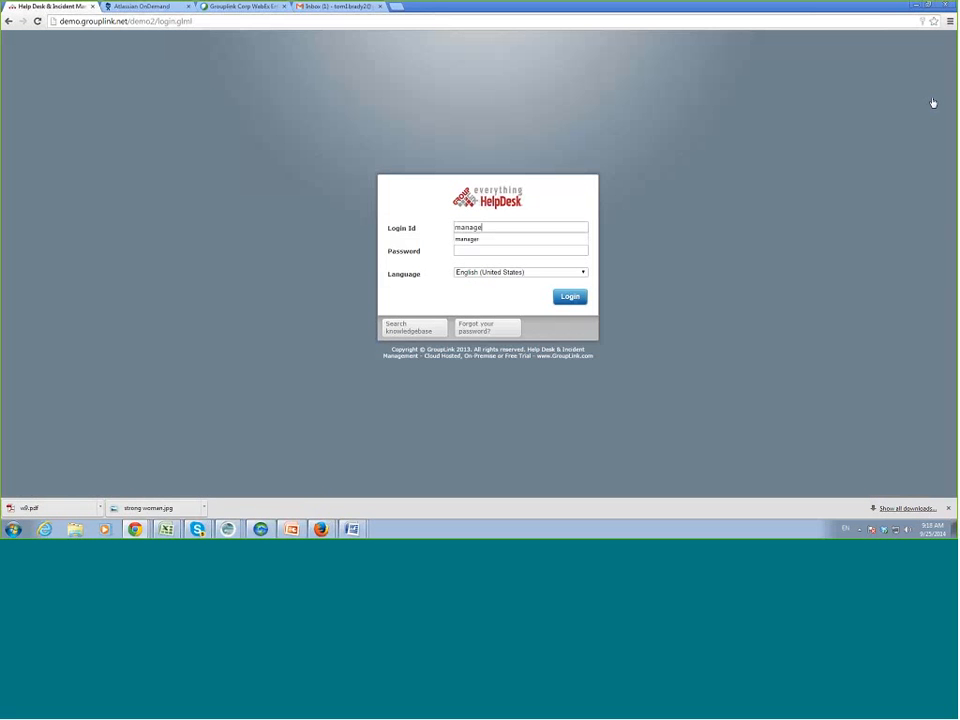
text(r)
key(Tab)
text(*****)
key(Return)
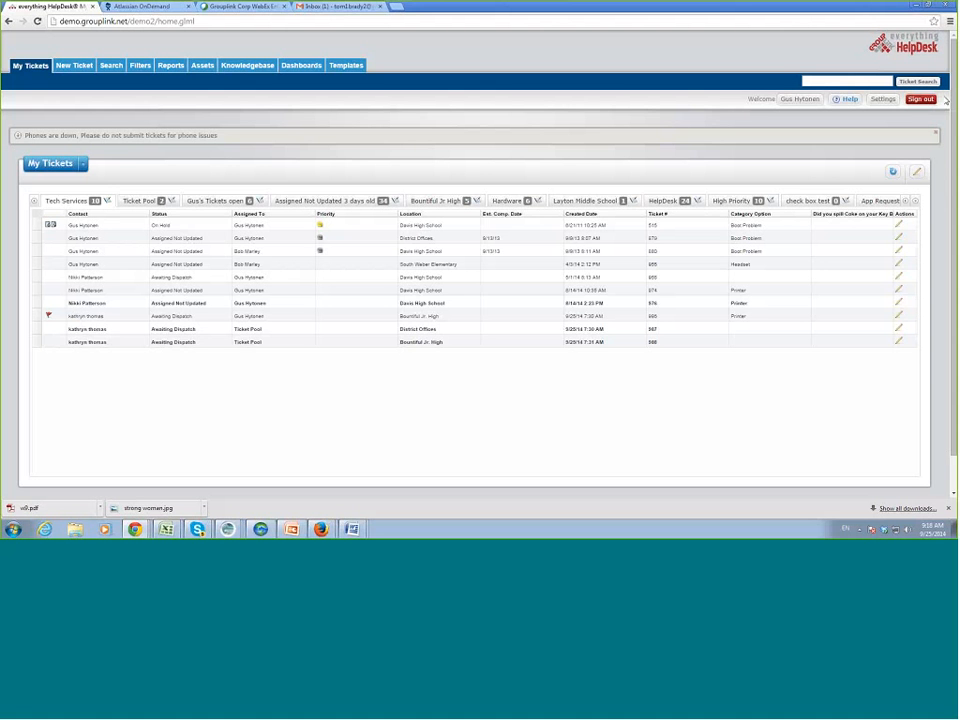
From the settings page, open the Global Scheduler showing the five Tech Services schedules.
click(882, 101)
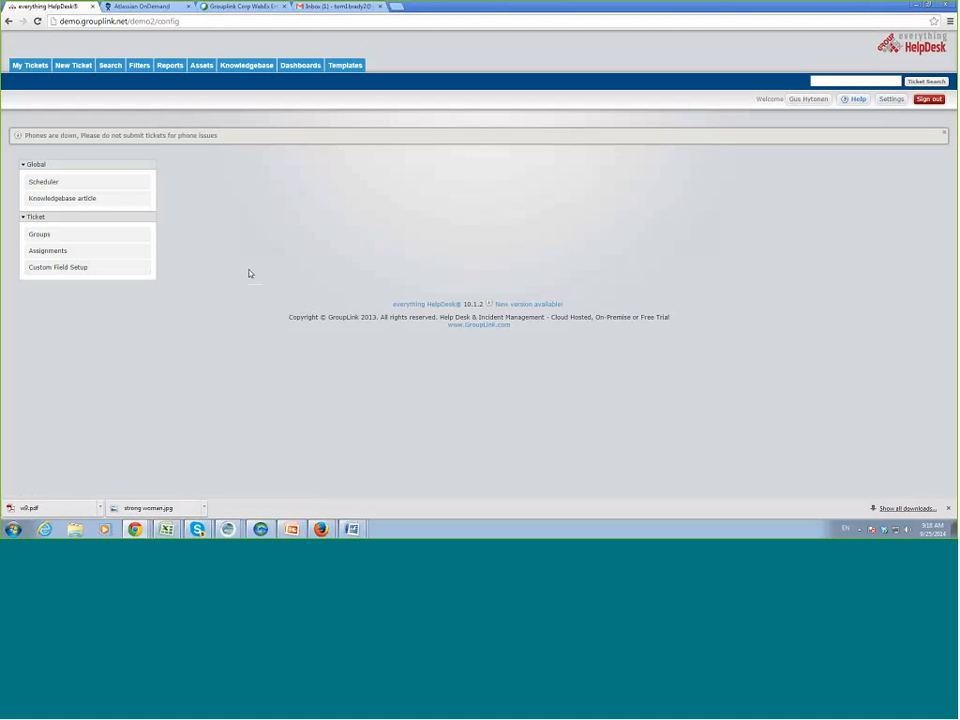
click(60, 183)
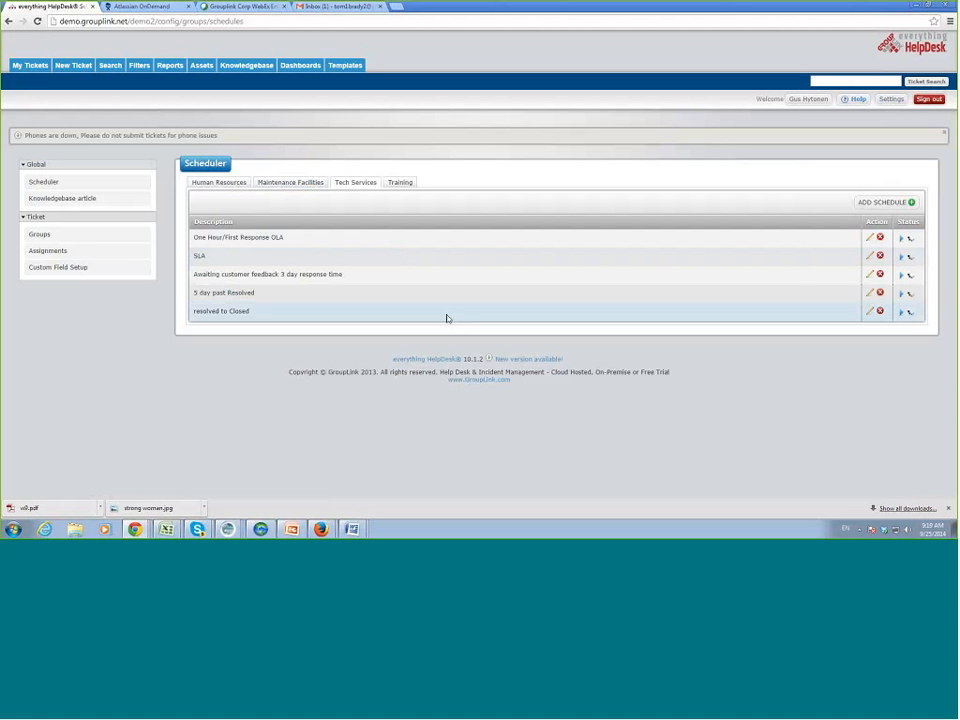
click(869, 312)
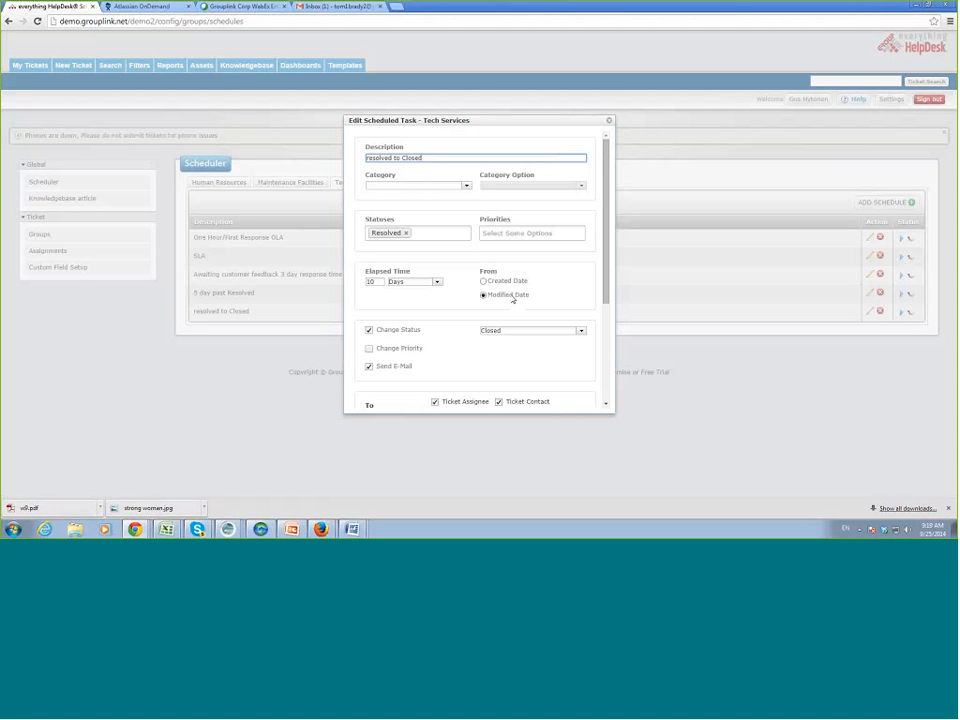
drag(607, 280, 607, 283)
scroll(607, 287, down, 5)
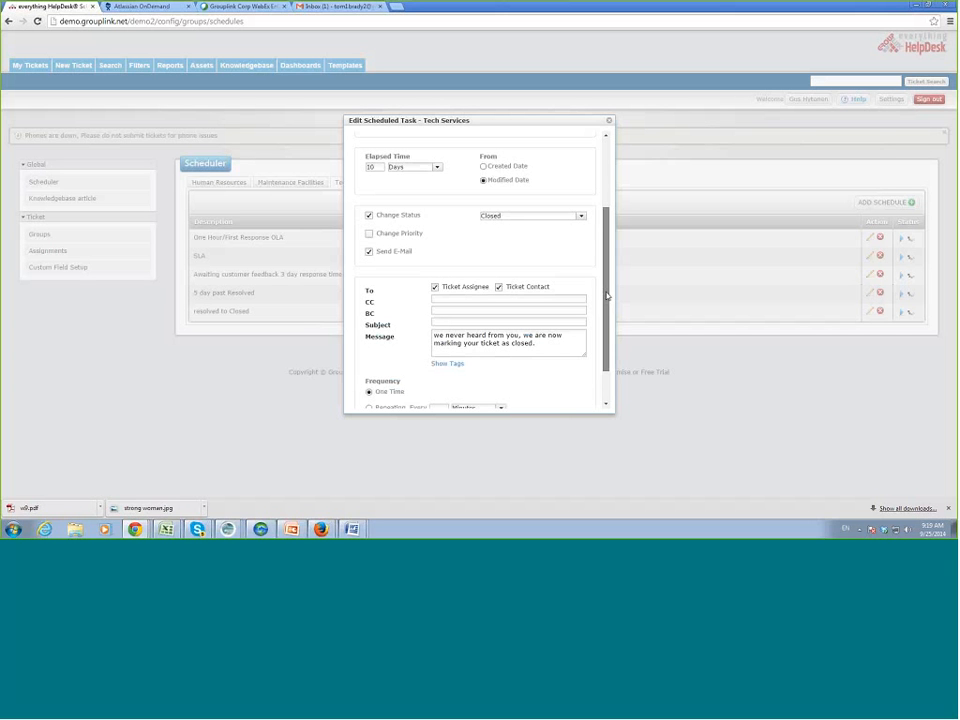
drag(606, 296, 609, 326)
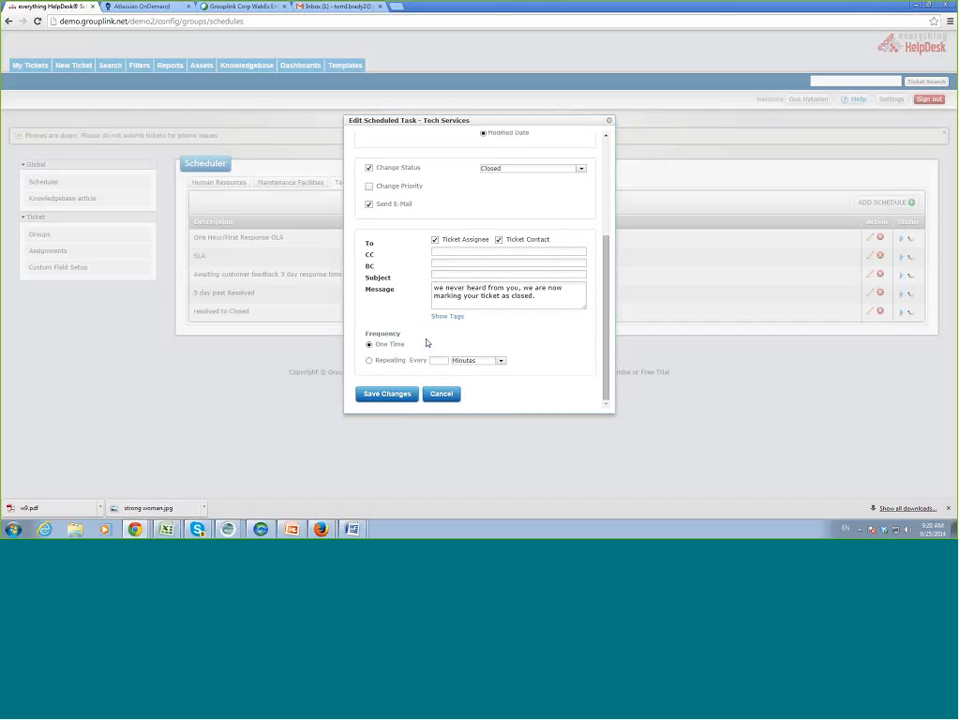
click(443, 394)
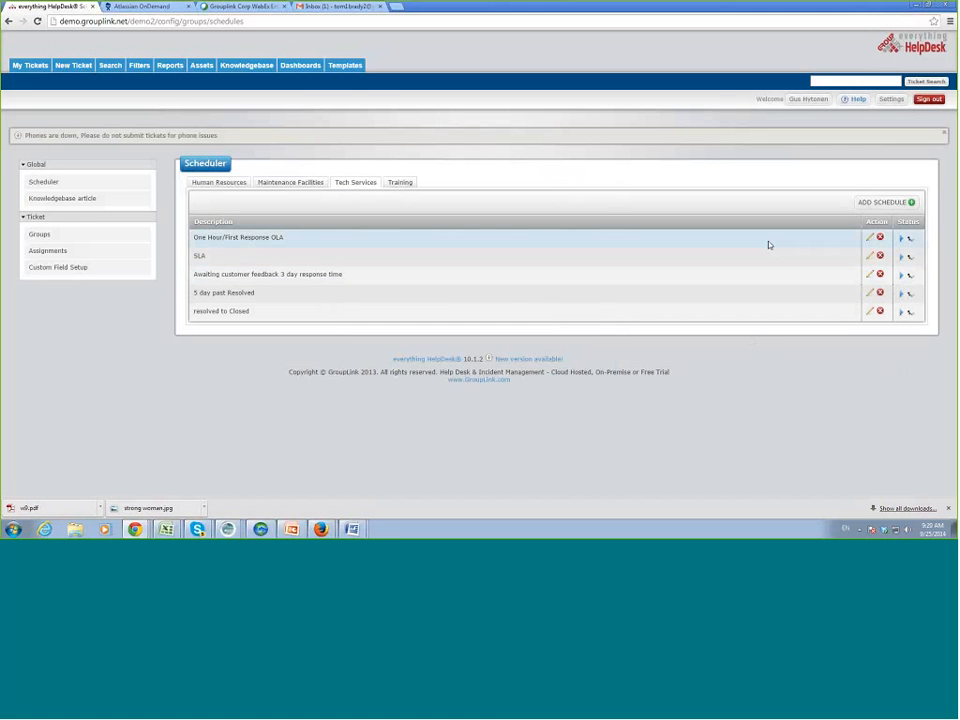
Open the One Hour/First Response OLA task, select the Subject's TID tag, and show available tags.
click(869, 237)
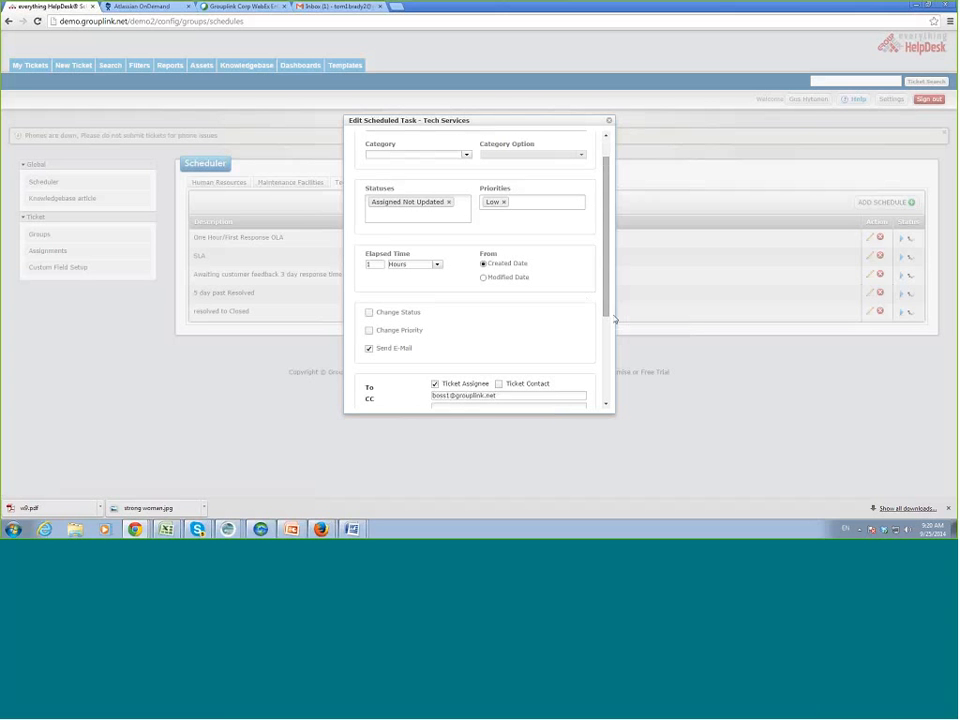
drag(606, 313, 613, 395)
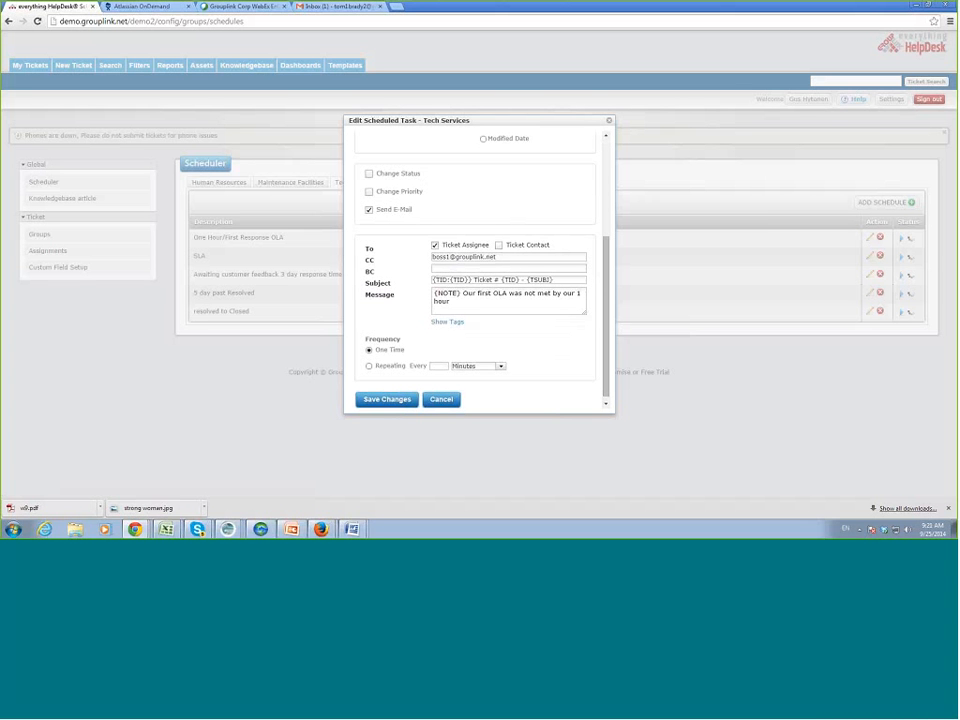
drag(555, 280, 532, 280)
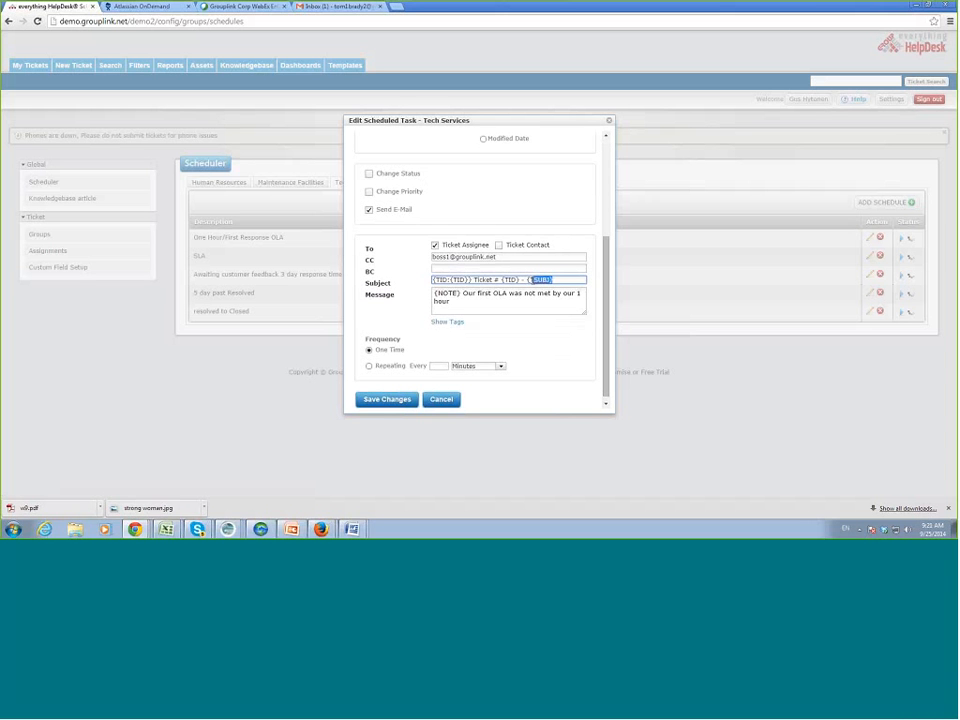
double_click(510, 280)
click(458, 327)
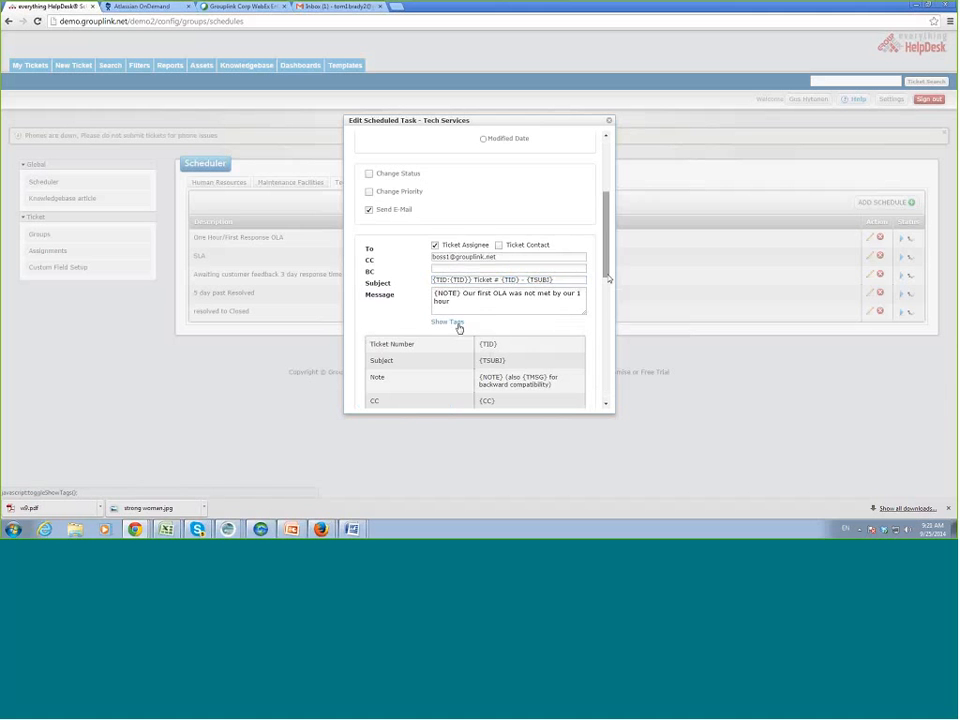
Point out the Subject line and the {NOTE} message tag, then close the task dialog.
scroll(500, 328, down, 3)
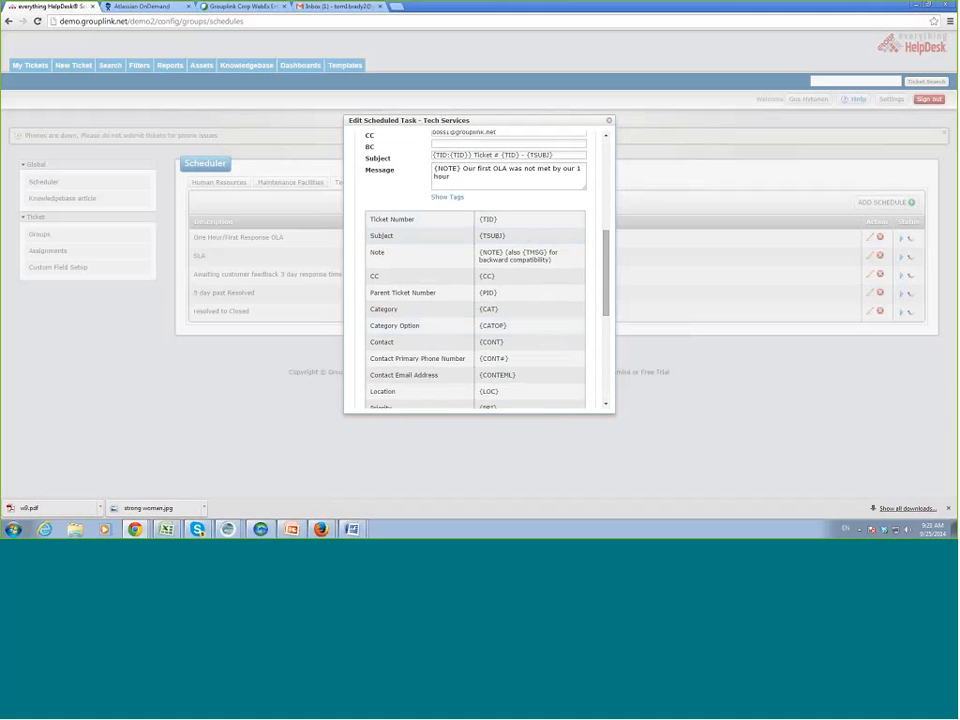
drag(558, 156, 422, 163)
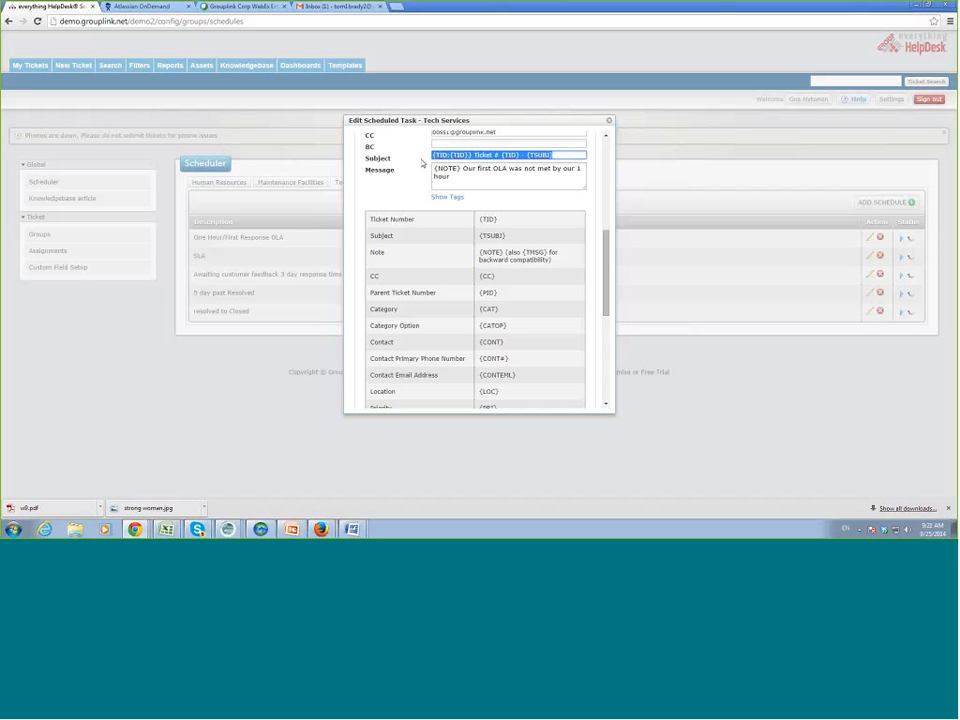
click(562, 157)
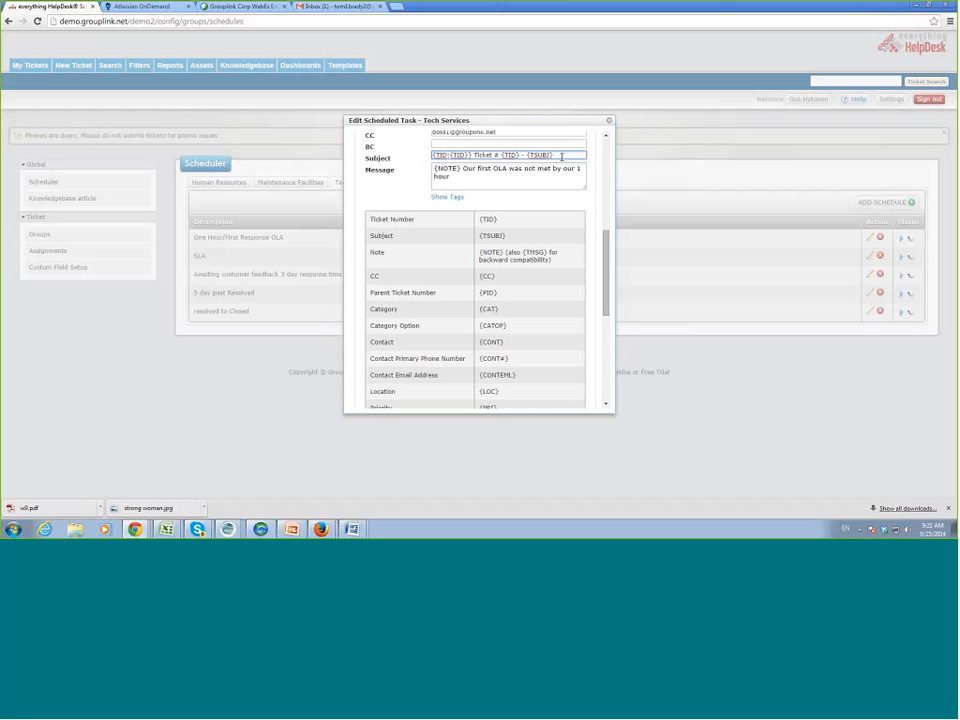
click(463, 168)
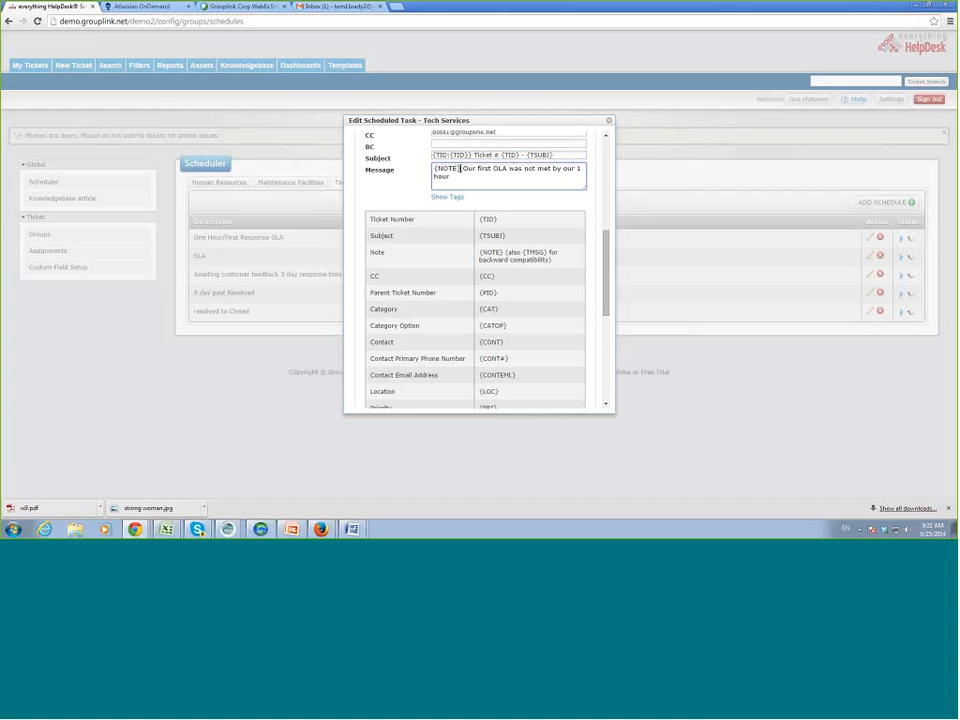
double_click(458, 168)
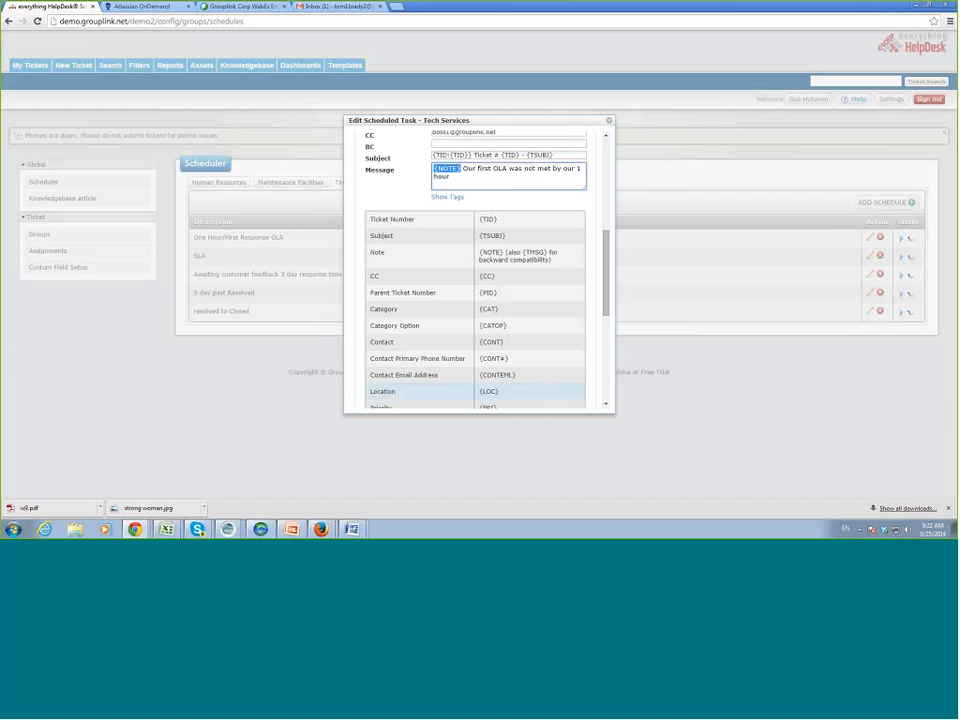
click(610, 121)
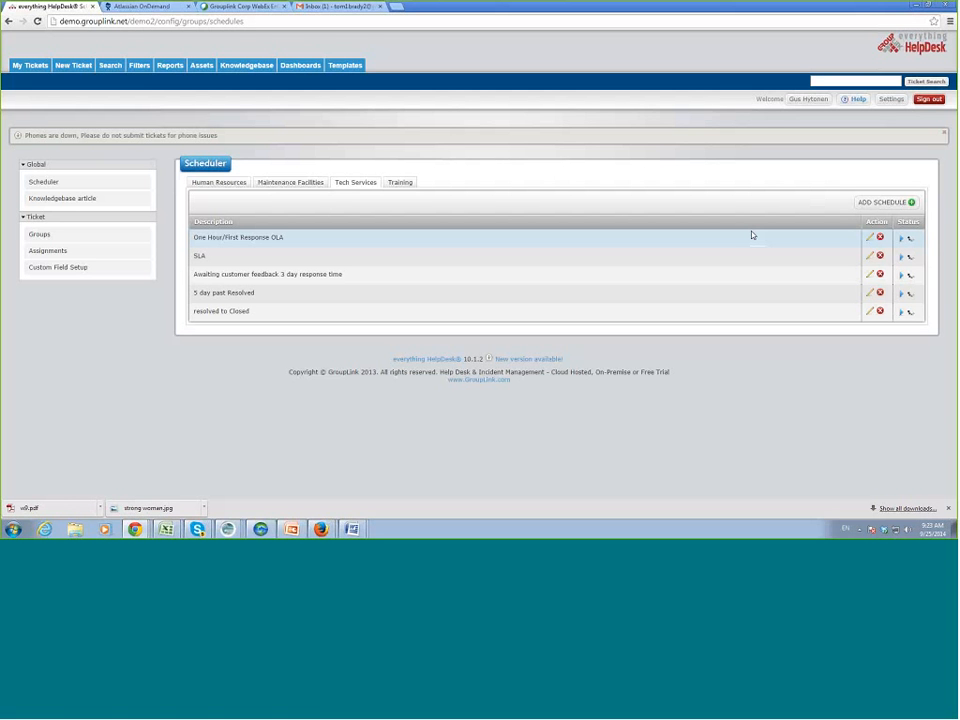
Open Reports to list the 13 saved reports, including scheduled Bountiful JR High.
click(170, 66)
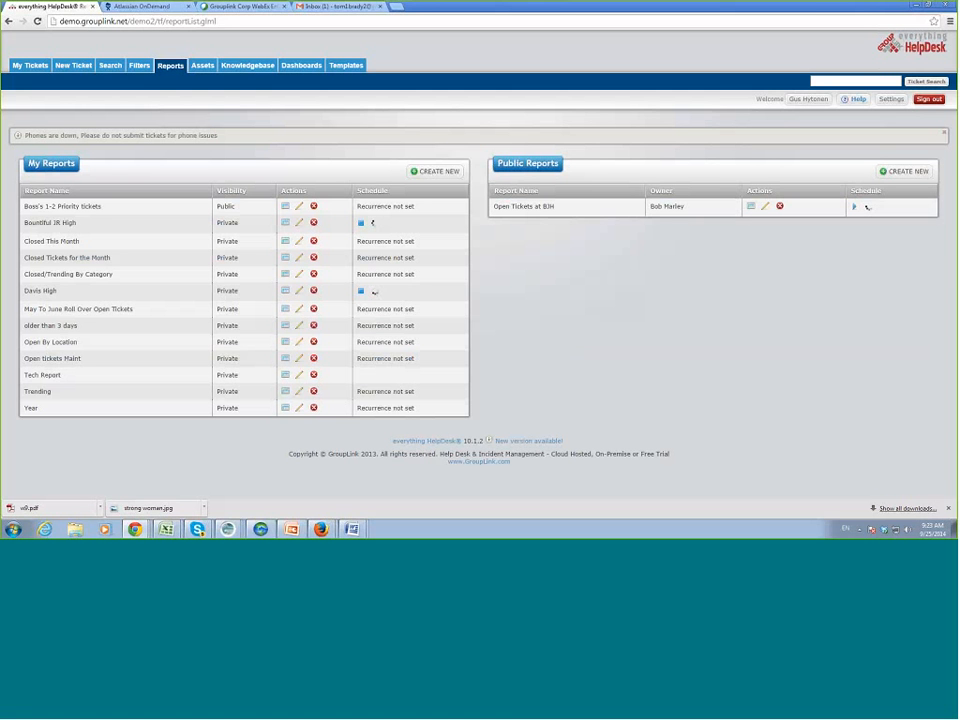
click(297, 224)
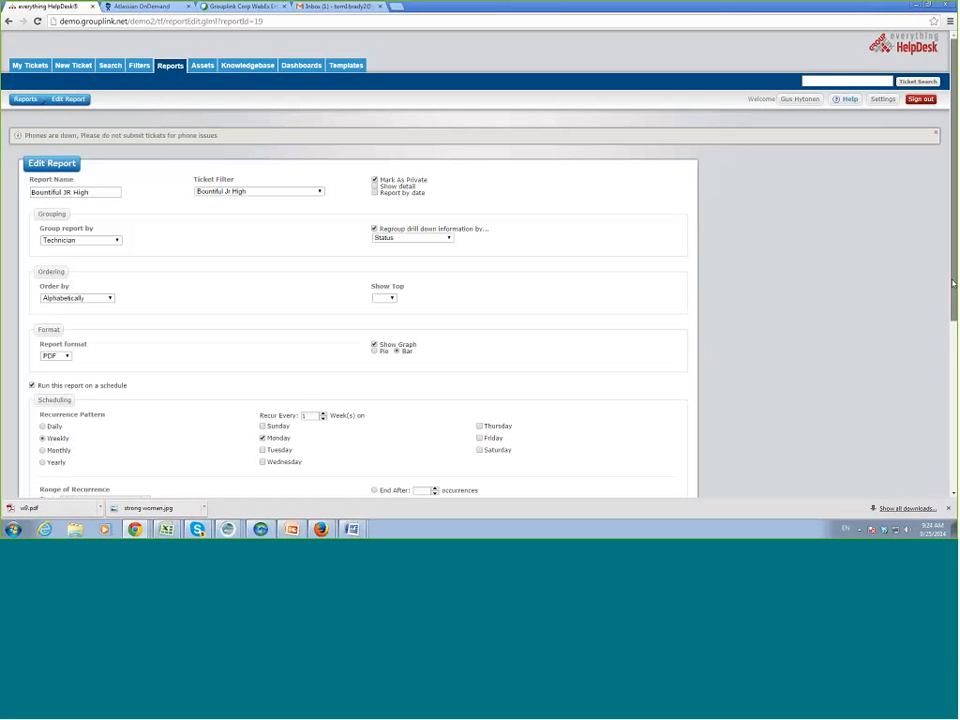
drag(953, 283, 950, 316)
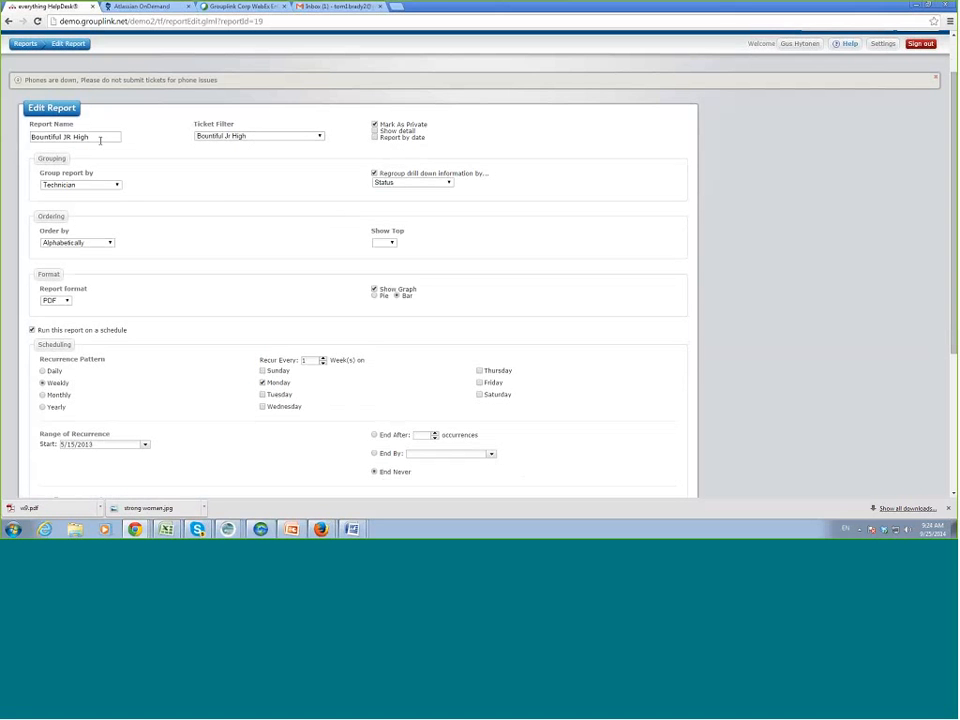
click(253, 136)
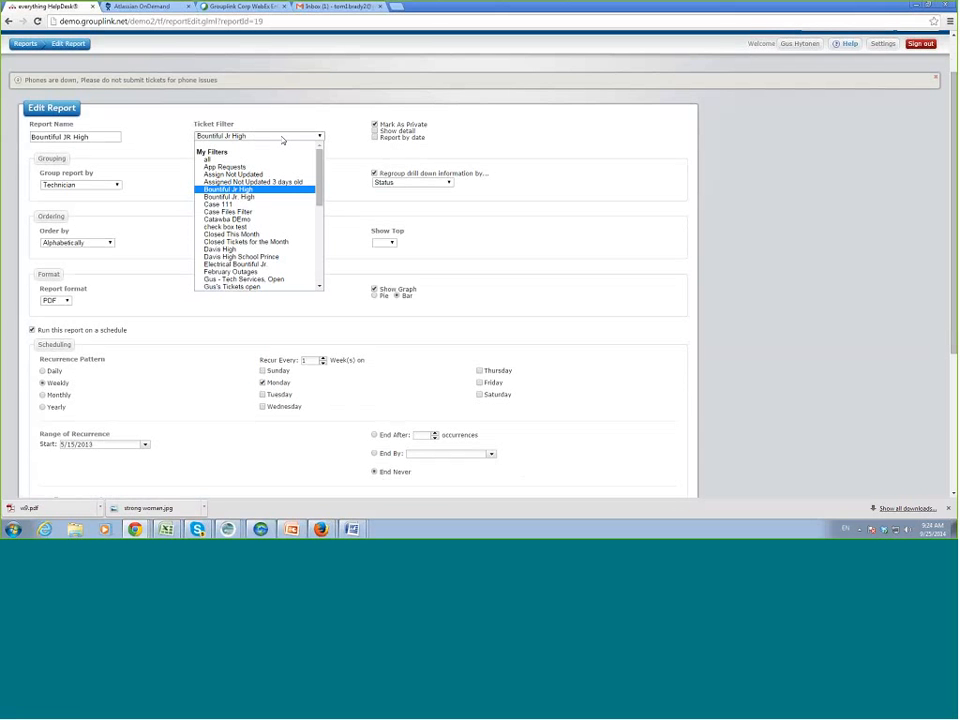
click(283, 140)
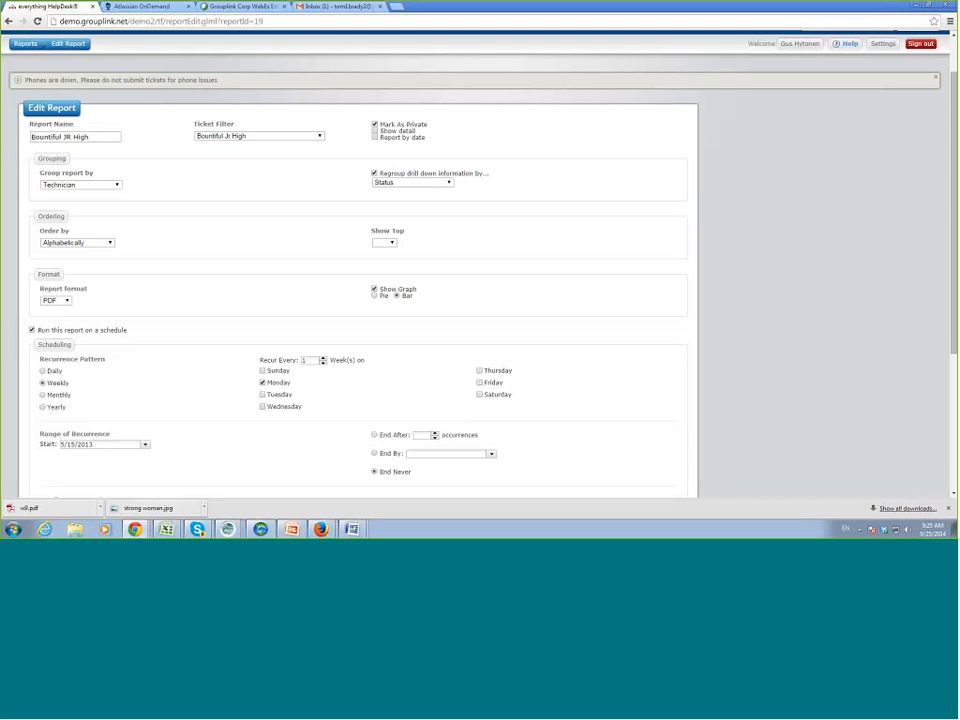
click(90, 185)
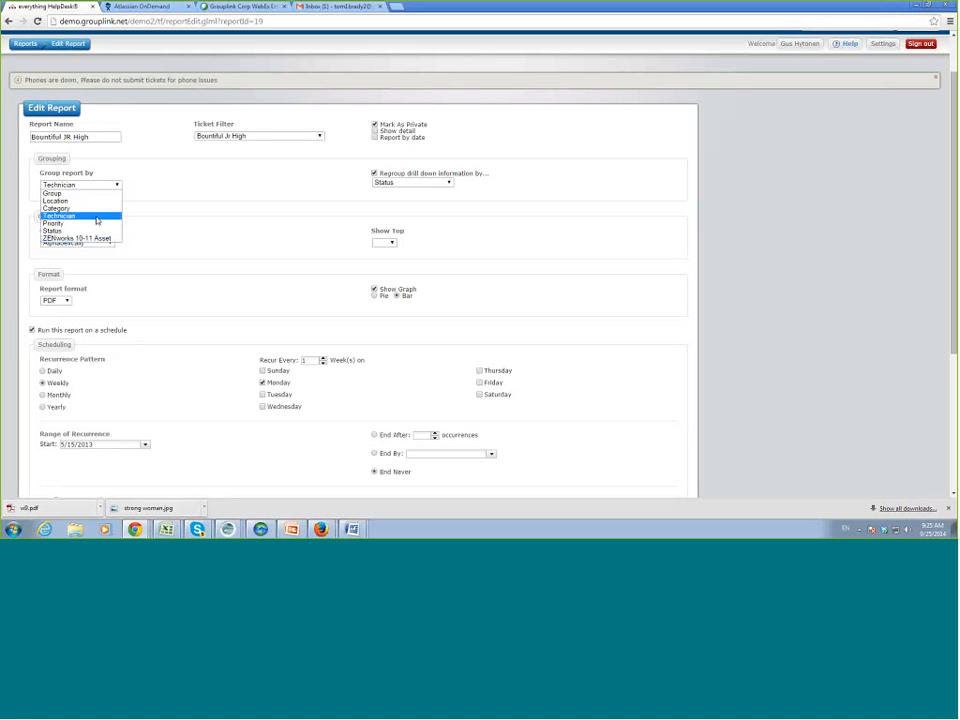
click(99, 218)
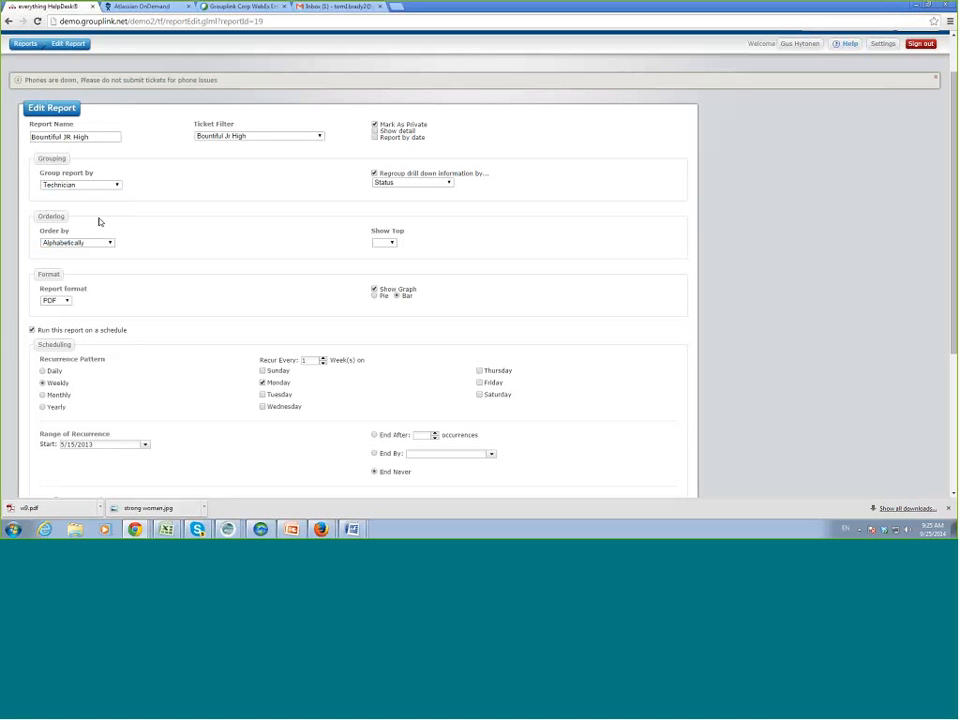
click(409, 184)
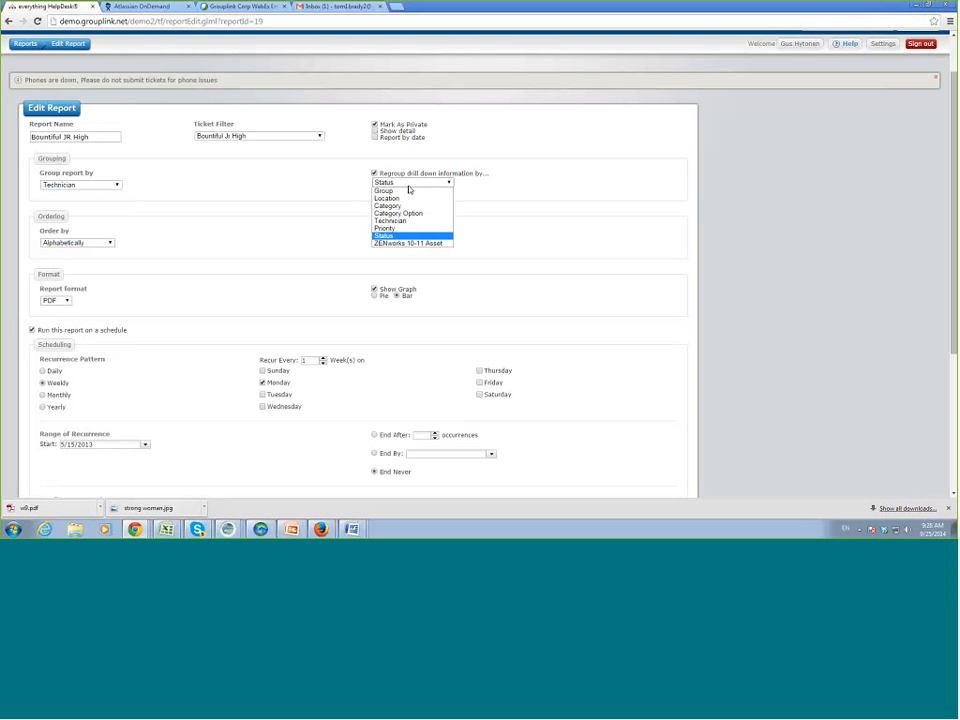
click(398, 236)
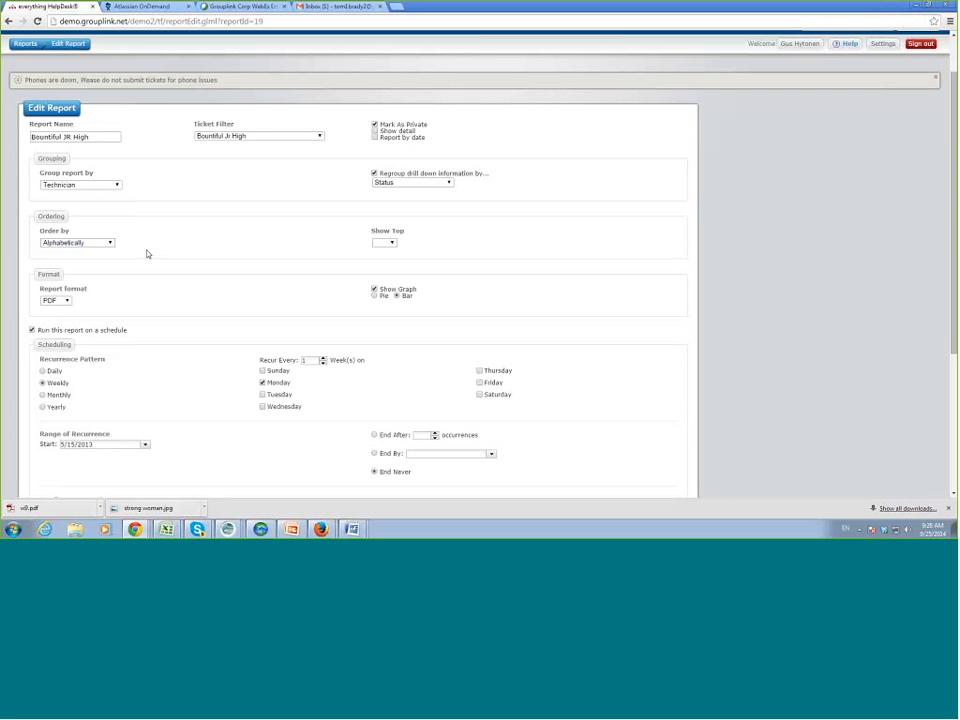
Keep Alphabetical ordering and switch the Bountiful JR High report format from PDF to HTML.
click(110, 243)
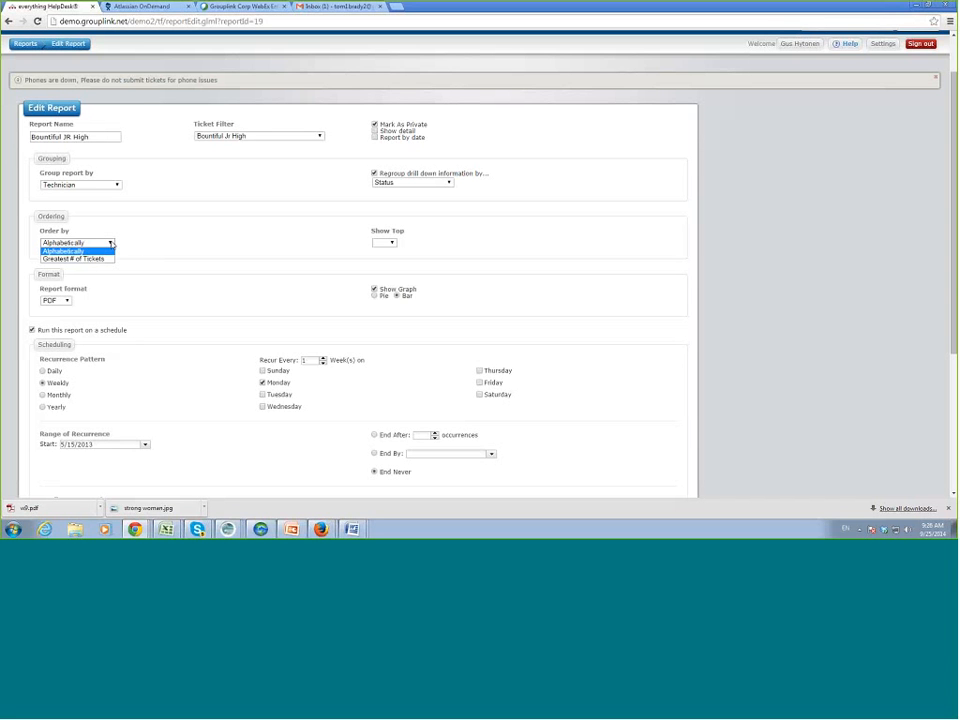
click(146, 246)
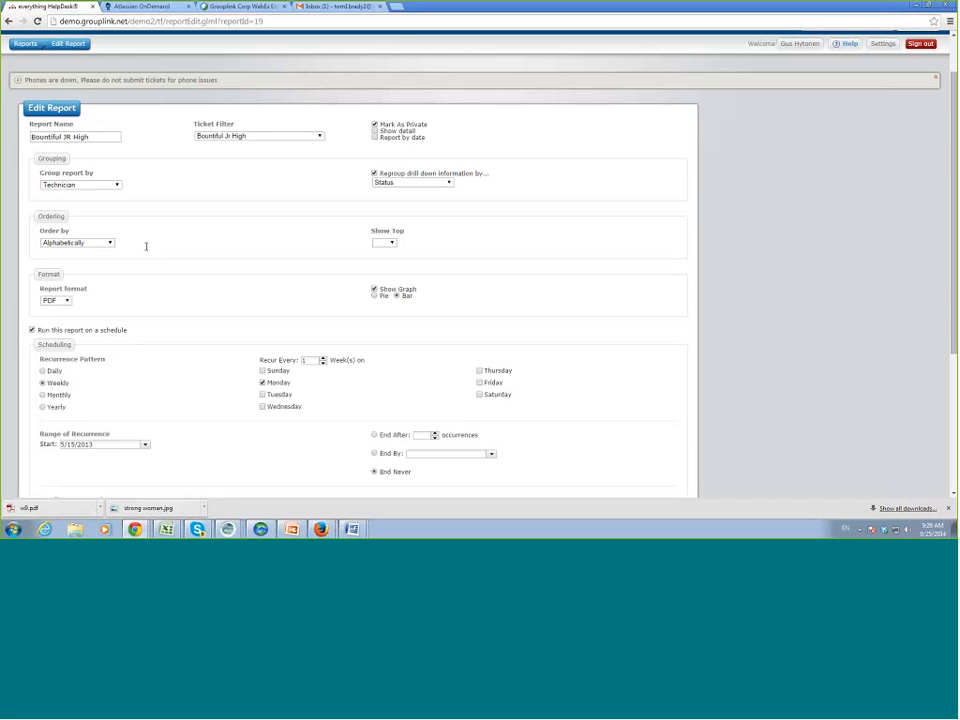
click(66, 302)
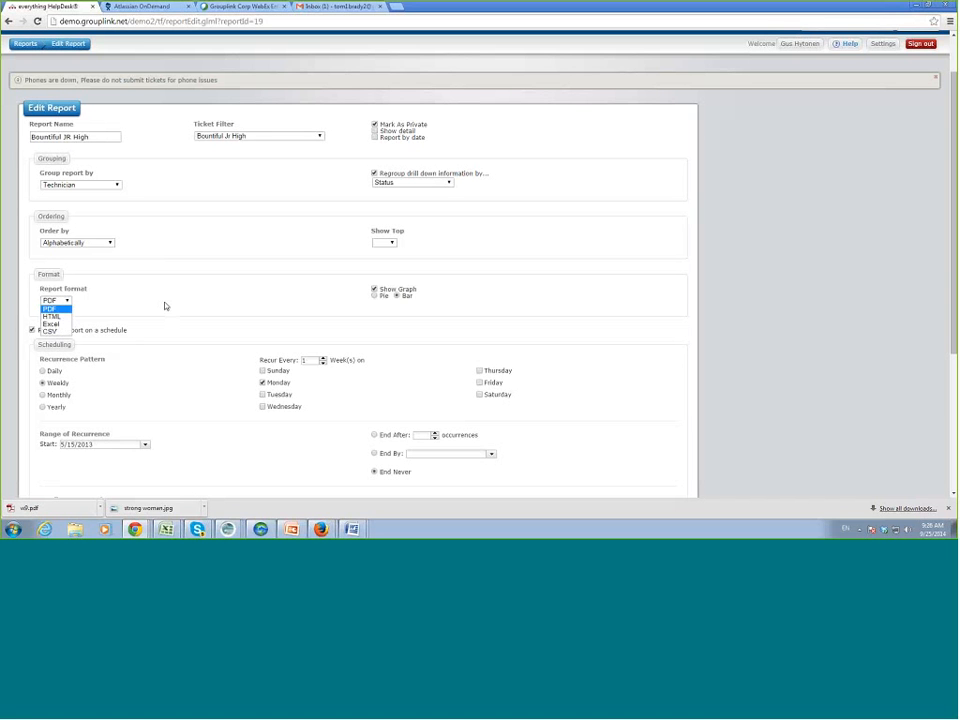
click(52, 316)
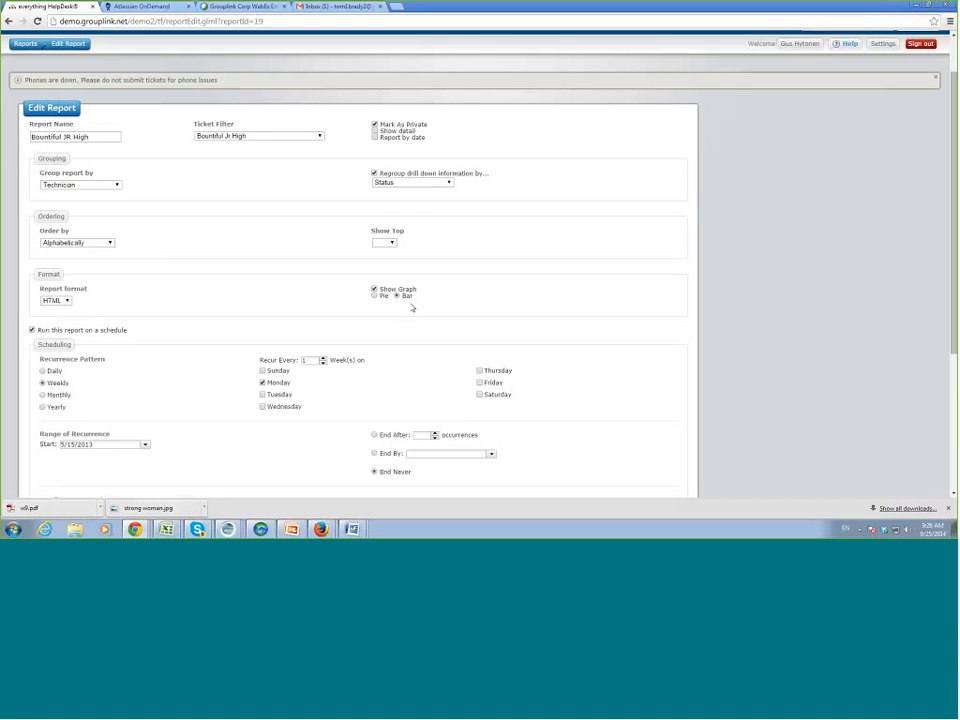
scroll(754, 343, down, 3)
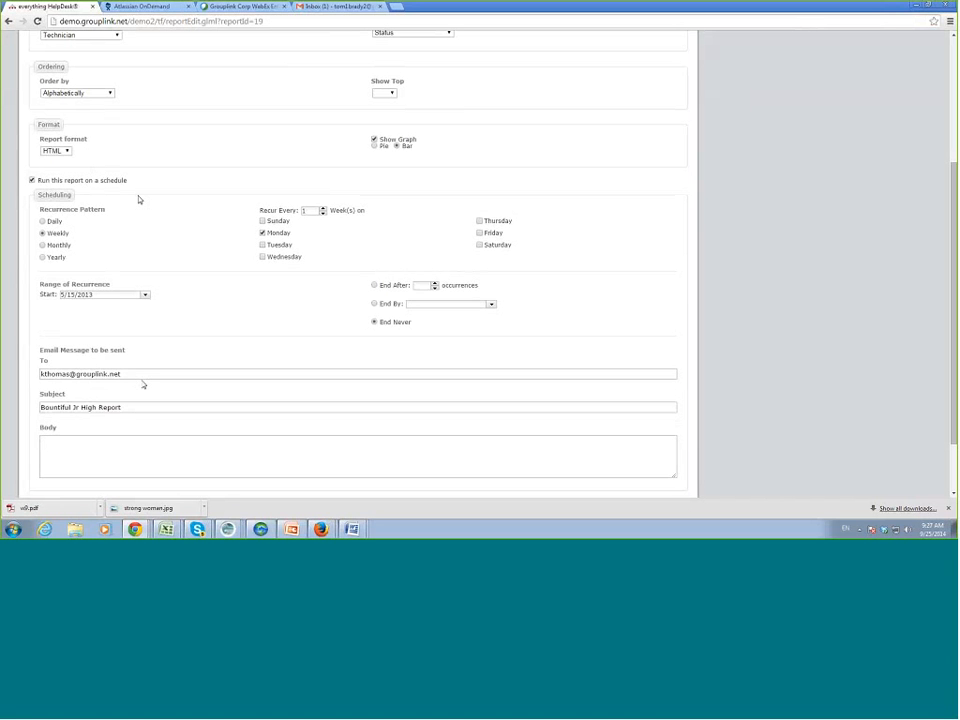
Review the report's recipient, subject and body e-mail fields, then save the report.
drag(122, 374, 51, 373)
click(90, 422)
drag(122, 408, 32, 414)
click(57, 450)
scroll(437, 313, down, 2)
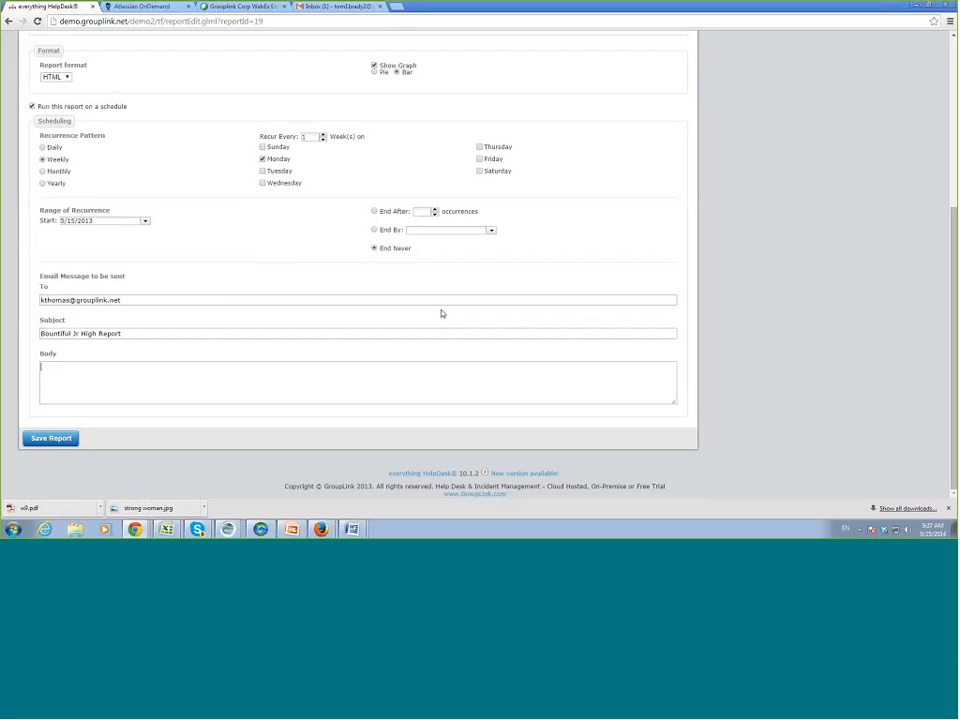
click(51, 438)
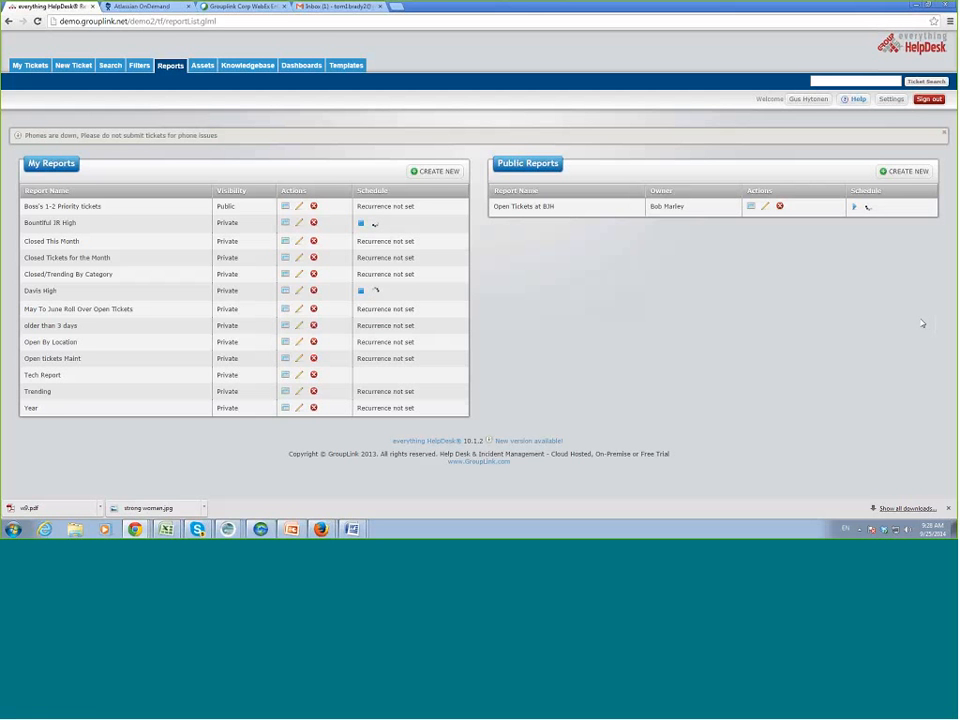
Go to the ticket templates list and edit the Database Back Up template.
click(346, 65)
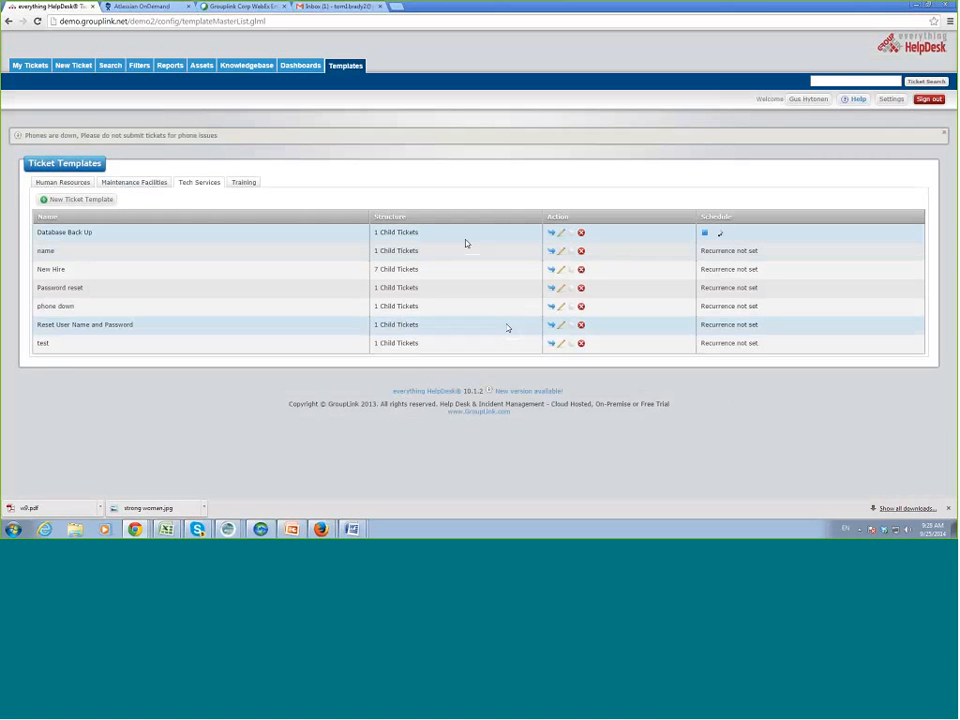
click(561, 233)
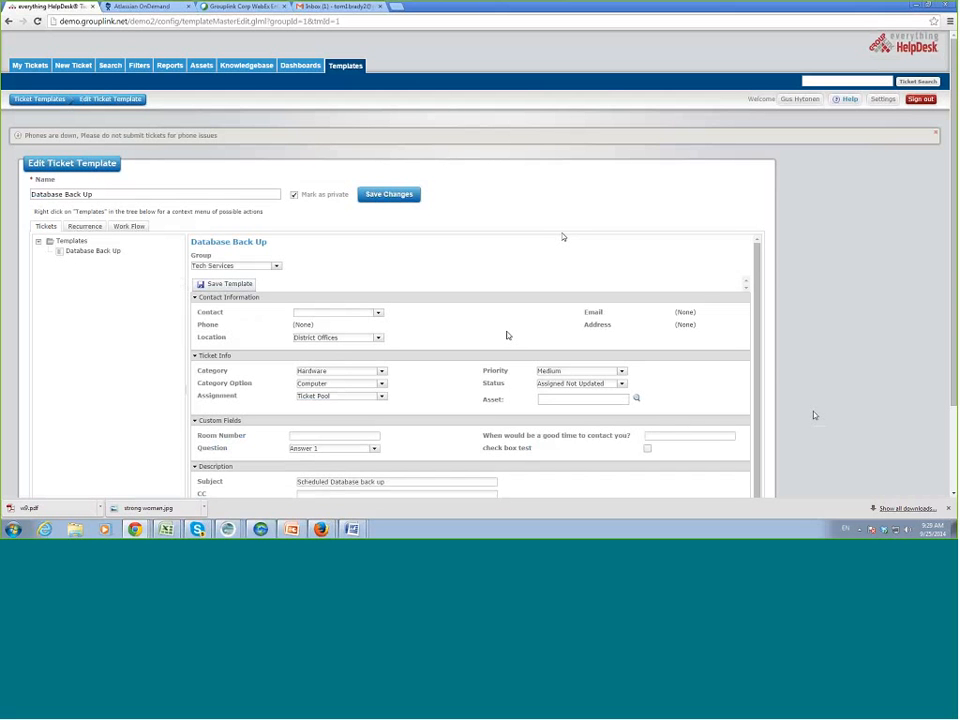
Review the Database Back Up form and its monthly, first-Monday-every-6-months recurrence.
scroll(814, 415, down, 1)
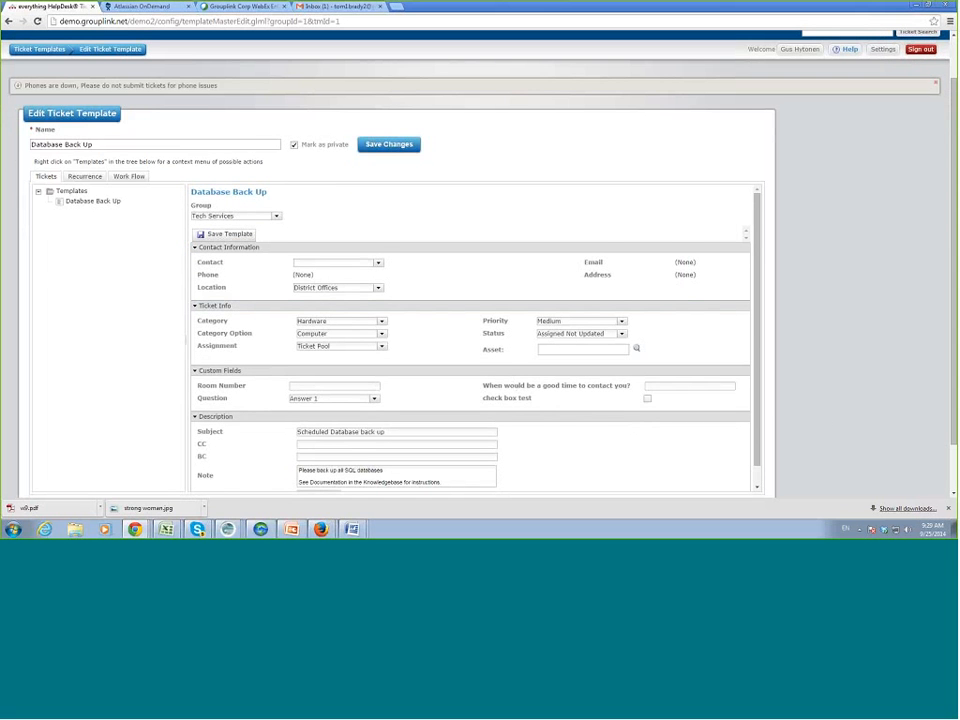
scroll(700, 425, down, 1)
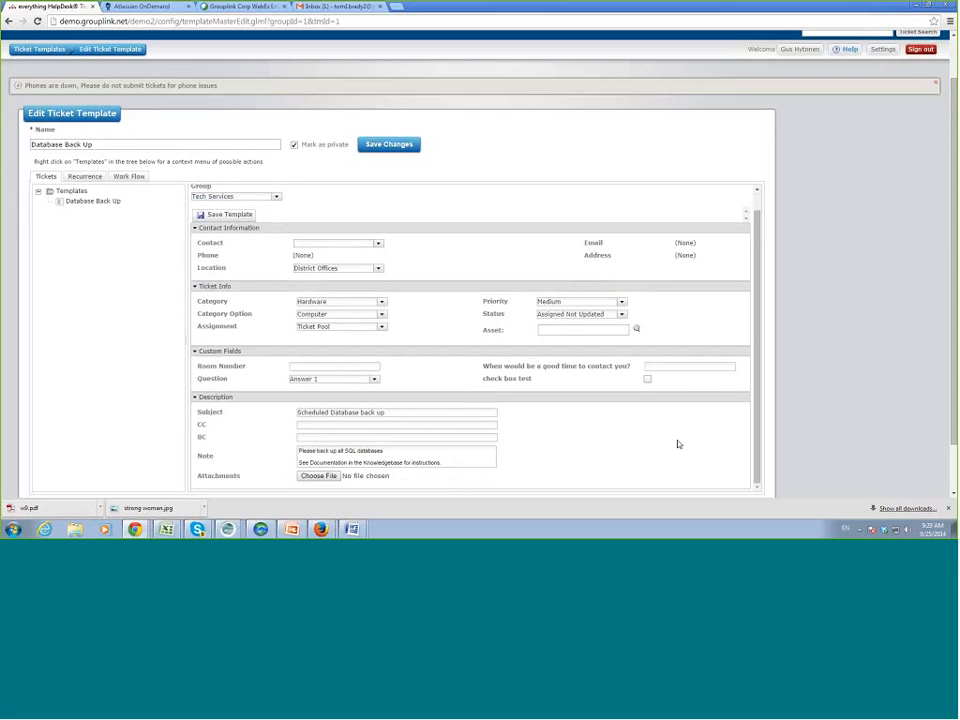
scroll(677, 444, down, 1)
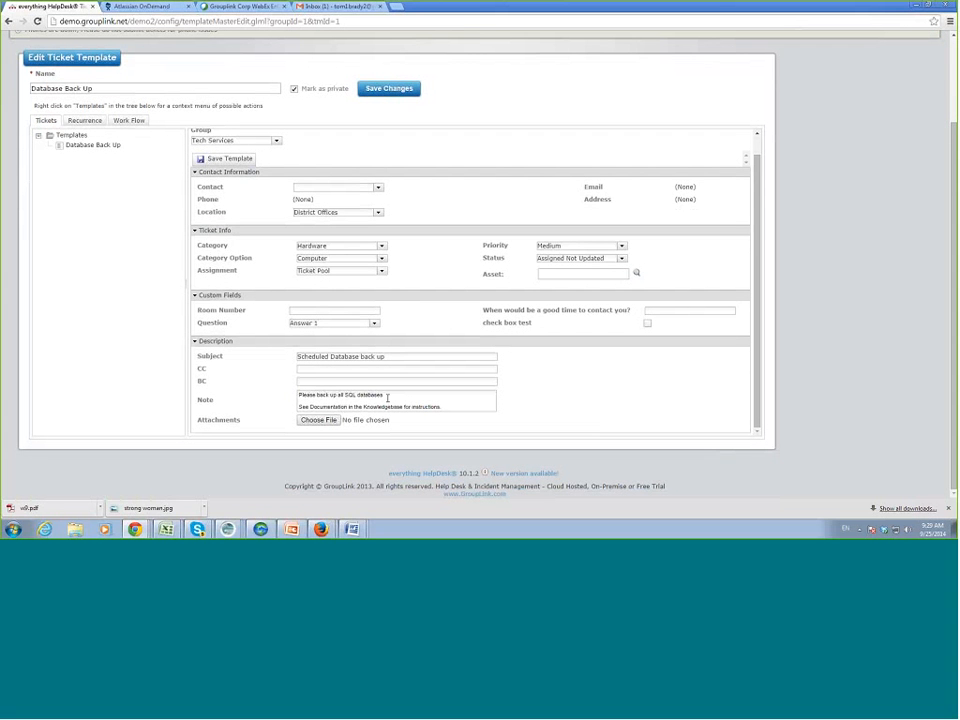
scroll(387, 397, up, 1)
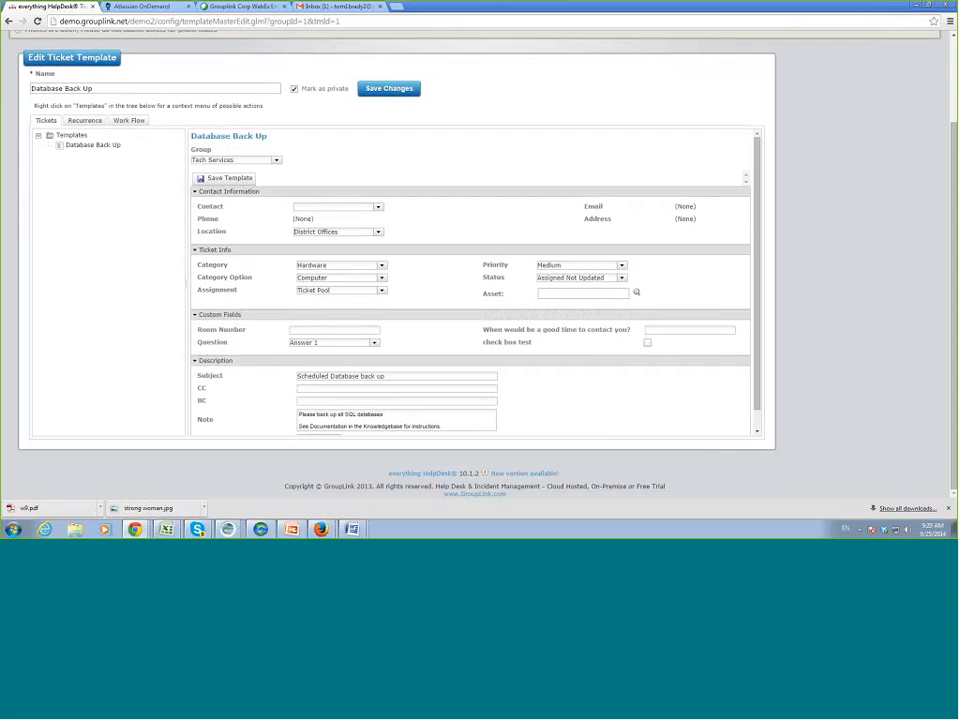
click(88, 121)
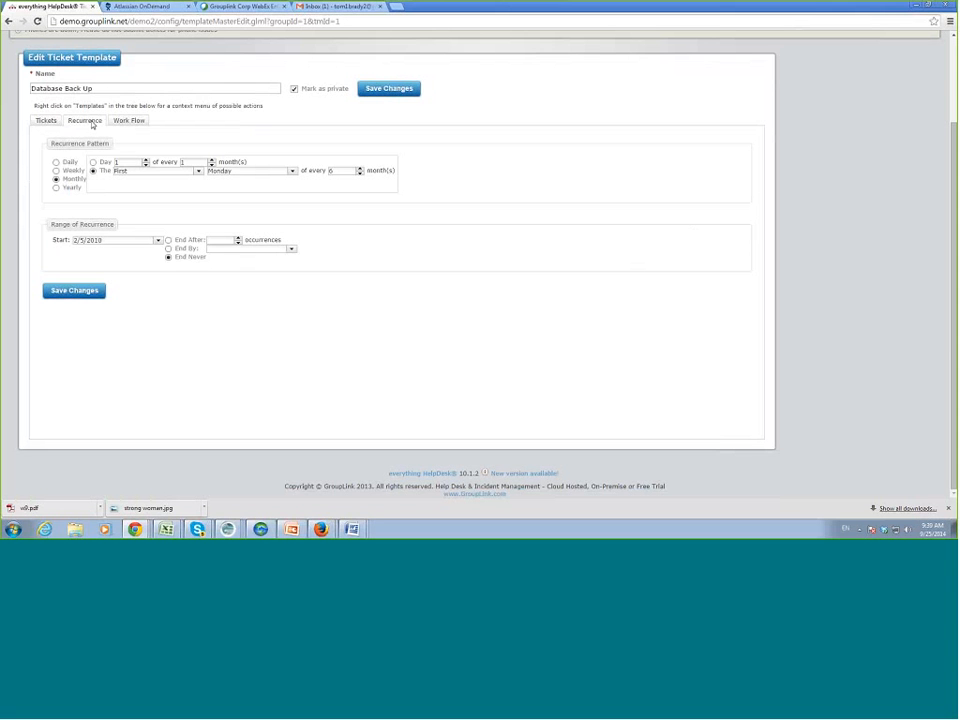
Save the recurrence settings and return to the Tech Services templates list.
click(74, 290)
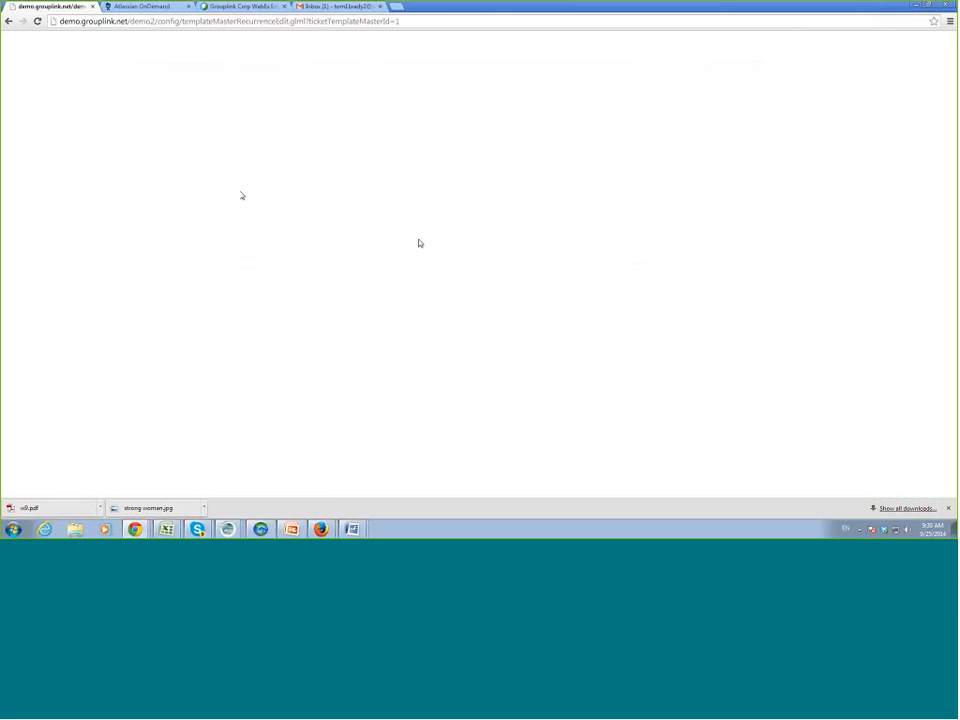
click(8, 21)
scroll(200, 111, up, 2)
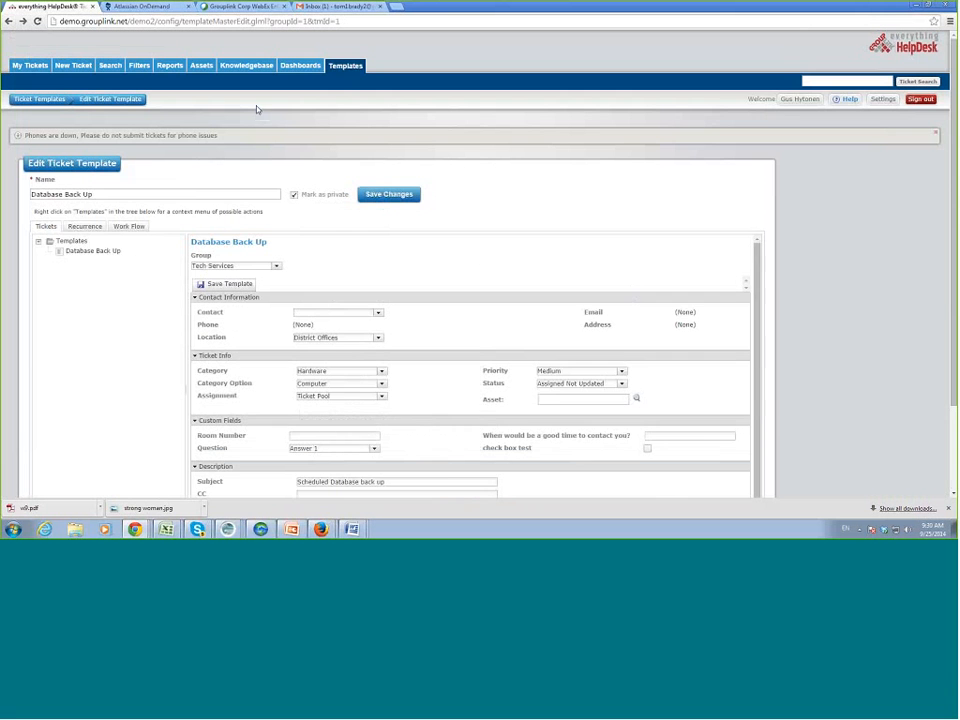
click(353, 64)
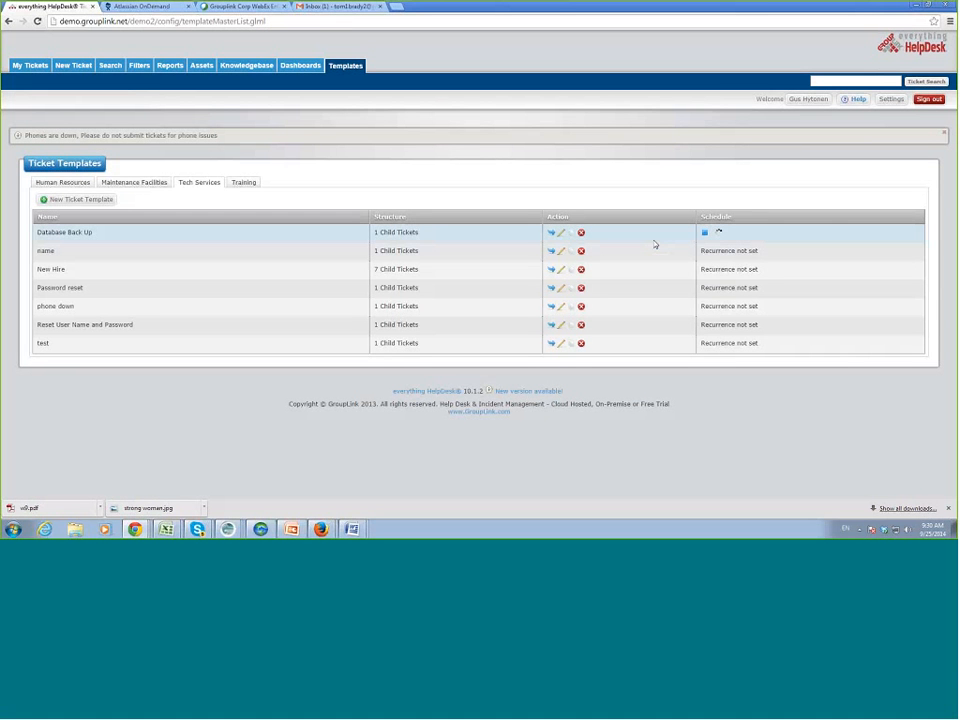
Open the New Hire template and display its Setup Desk child ticket details.
click(561, 270)
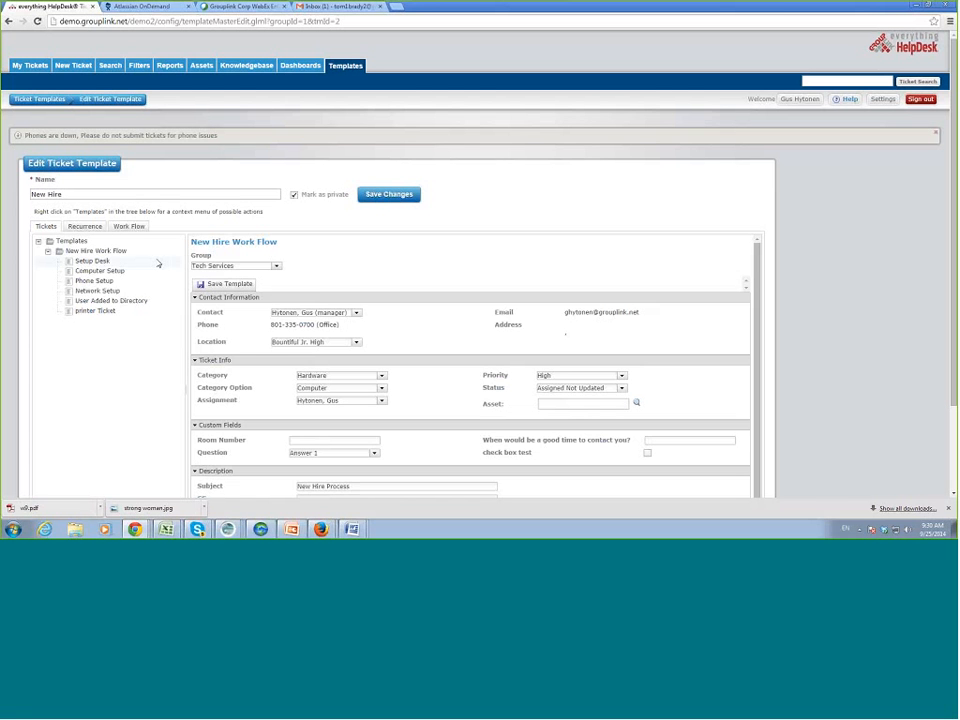
click(92, 262)
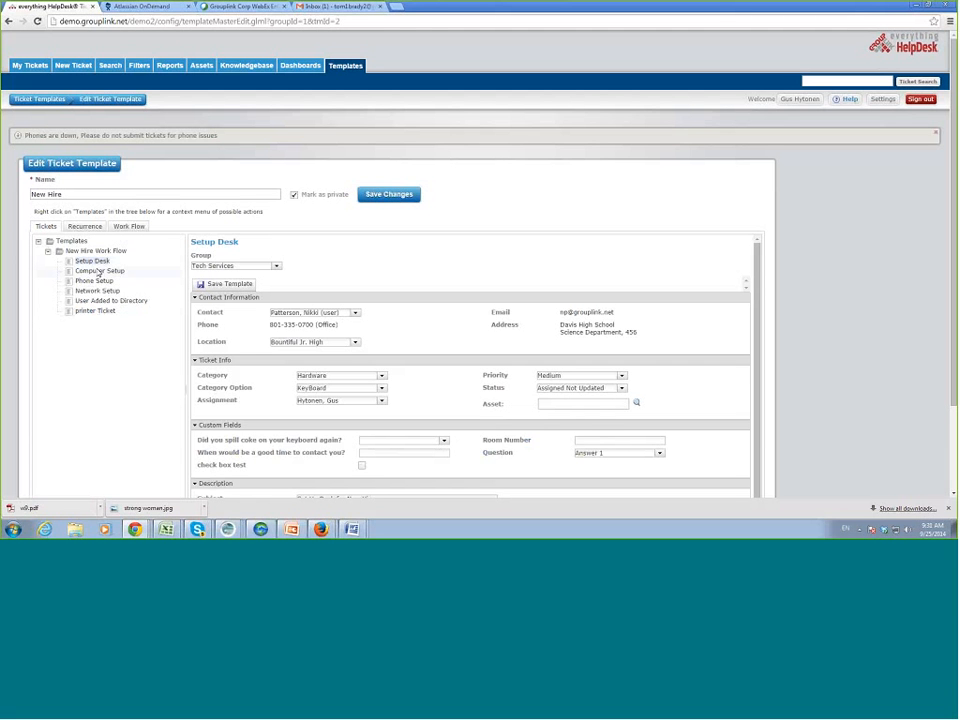
In the New Hire Work Flow, place the printer Ticket into Step 2 and review the steps.
click(137, 228)
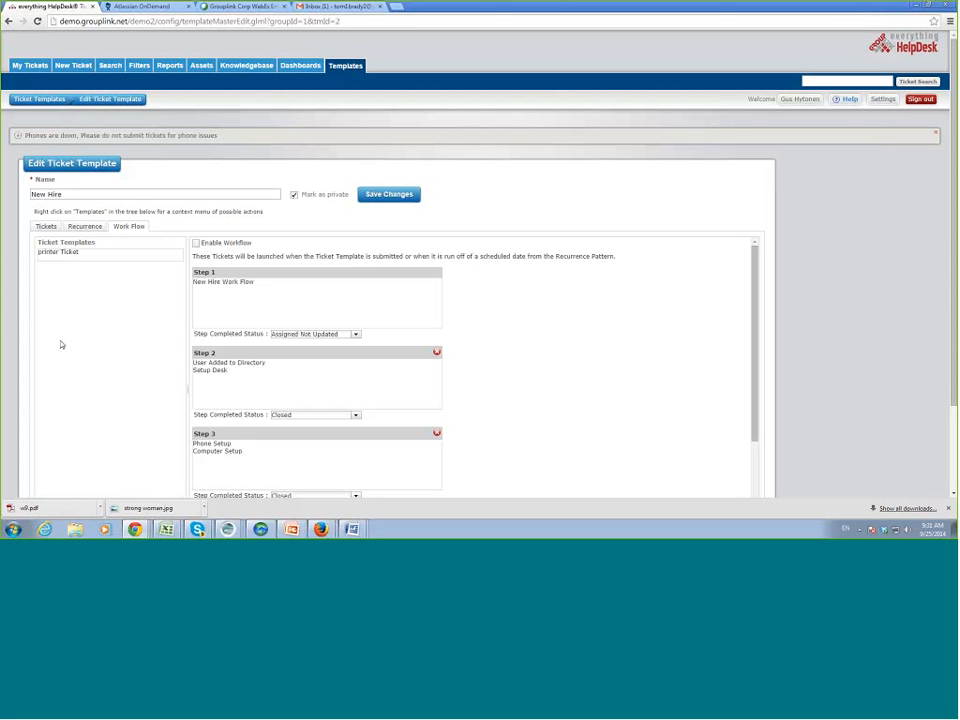
drag(58, 251, 221, 393)
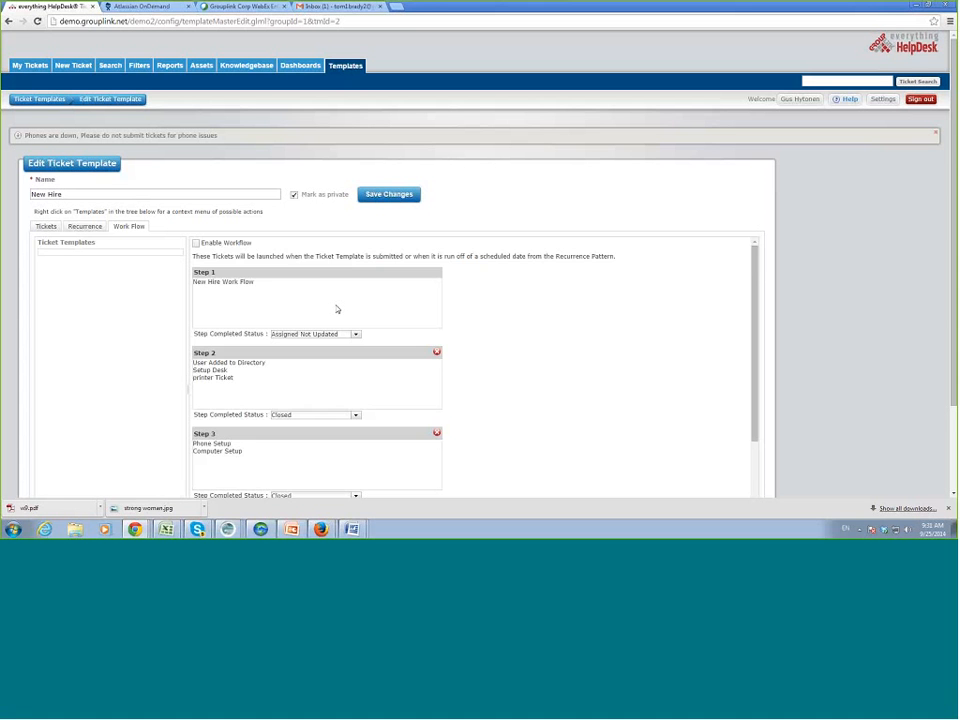
scroll(518, 345, down, 1)
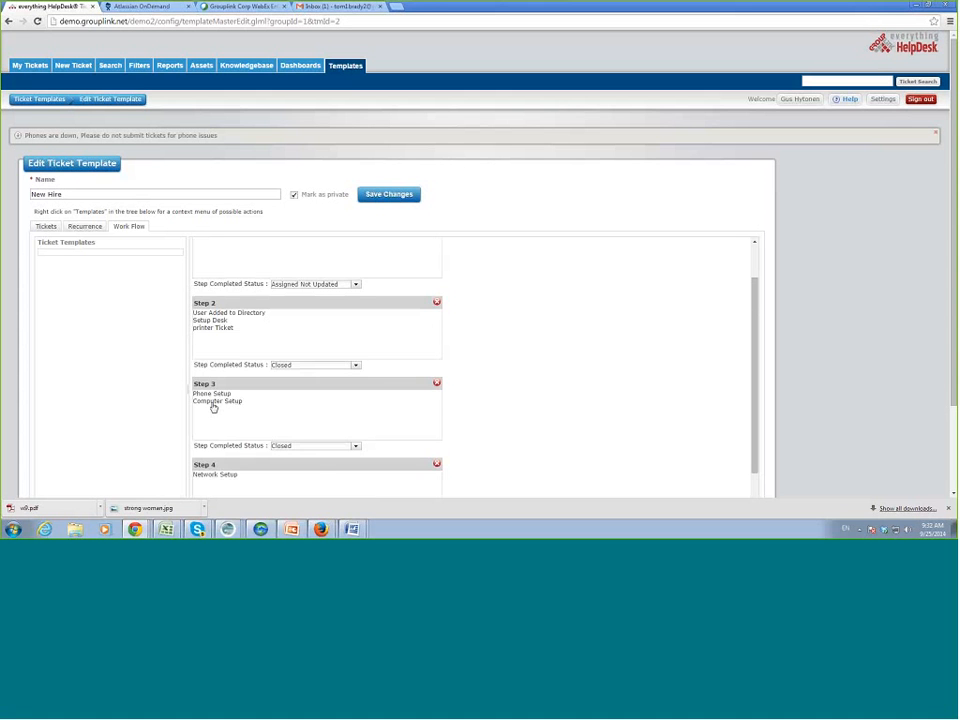
scroll(318, 479, down, 1)
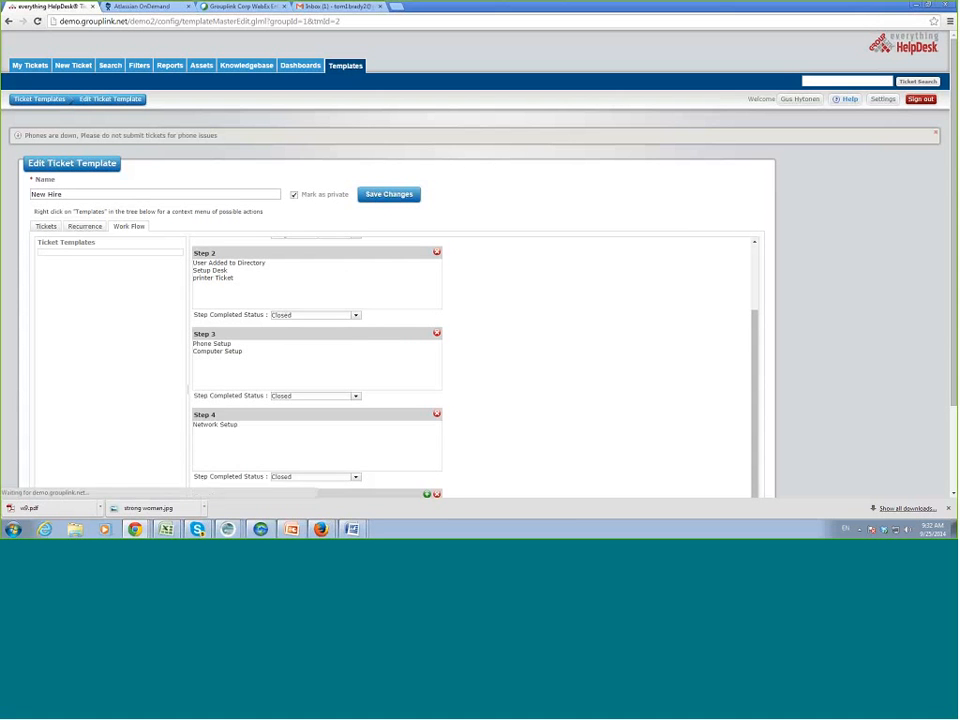
Return to Ticket Templates and list the Training group's templates.
click(335, 68)
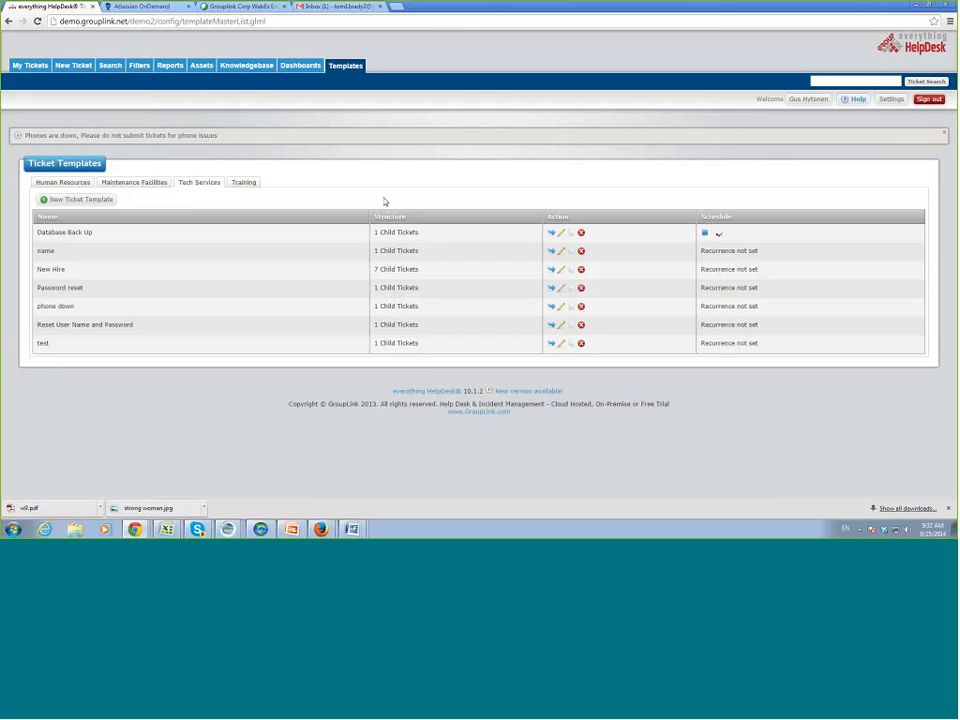
click(253, 187)
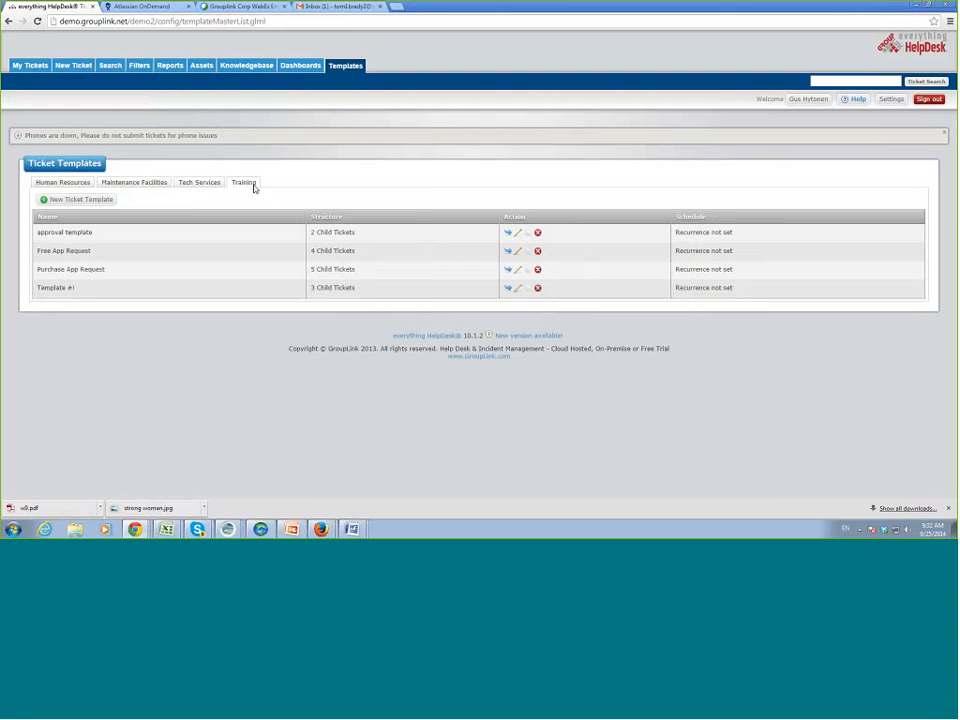